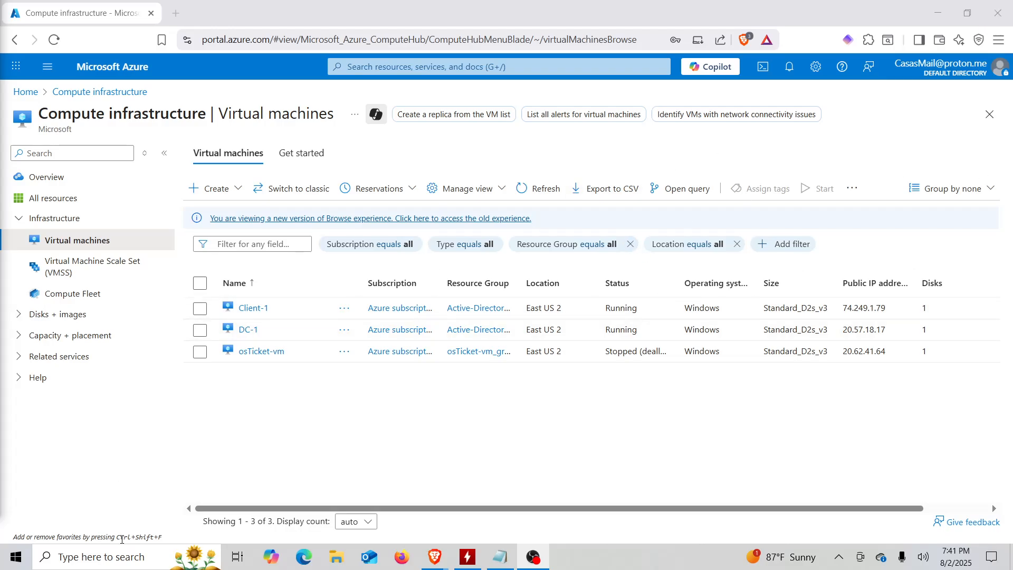
# Launch Remote Desktop Connection and connect to DC-1 at its public IP 20.57.18.17.
pyautogui.click(123, 557)
pyautogui.write('re')
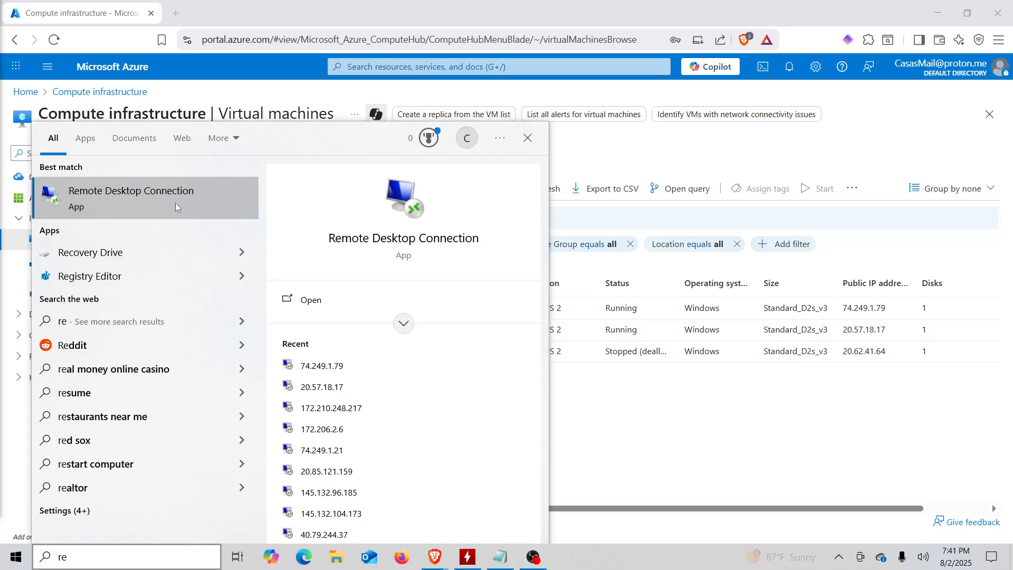
pyautogui.click(175, 202)
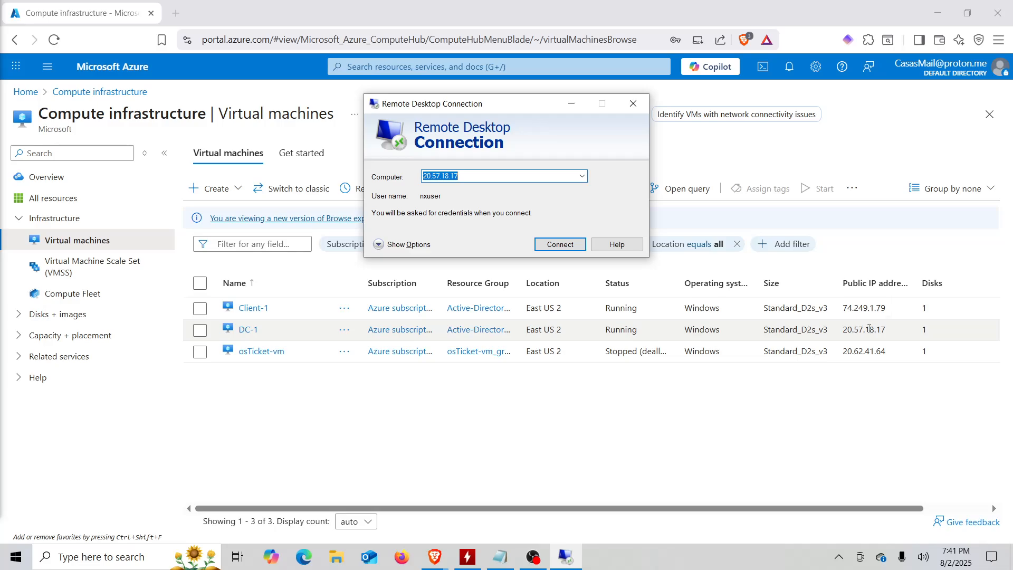
pyautogui.tripleClick(869, 329)
pyautogui.hotkey('ctrl', 'c')
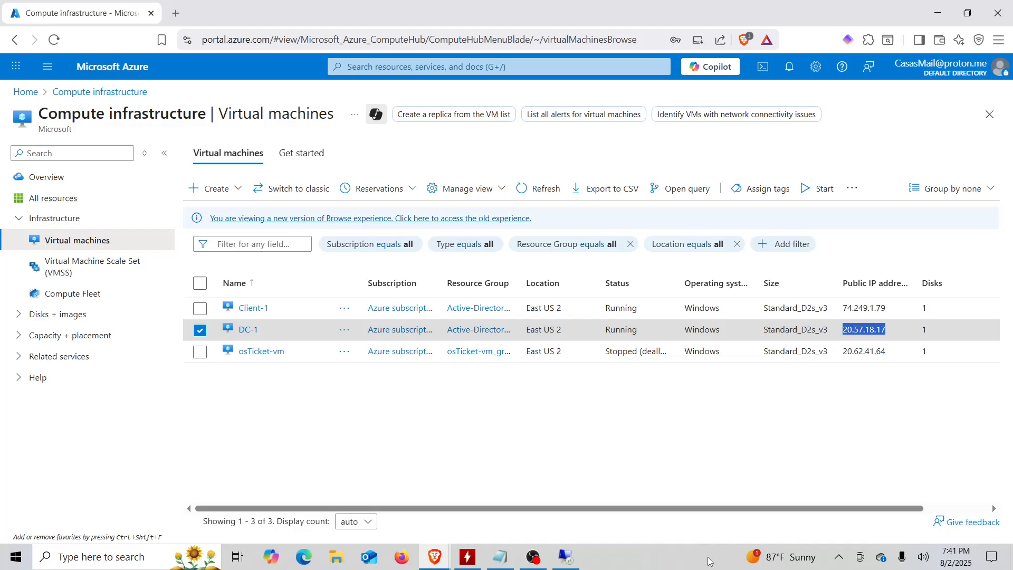
pyautogui.click(567, 556)
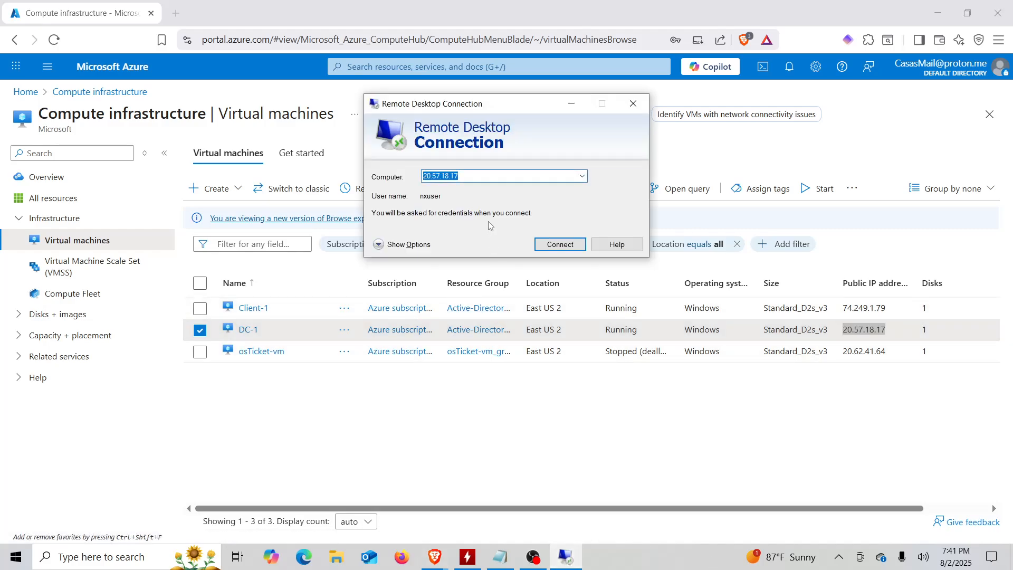
pyautogui.hotkey('ctrl', 'v')
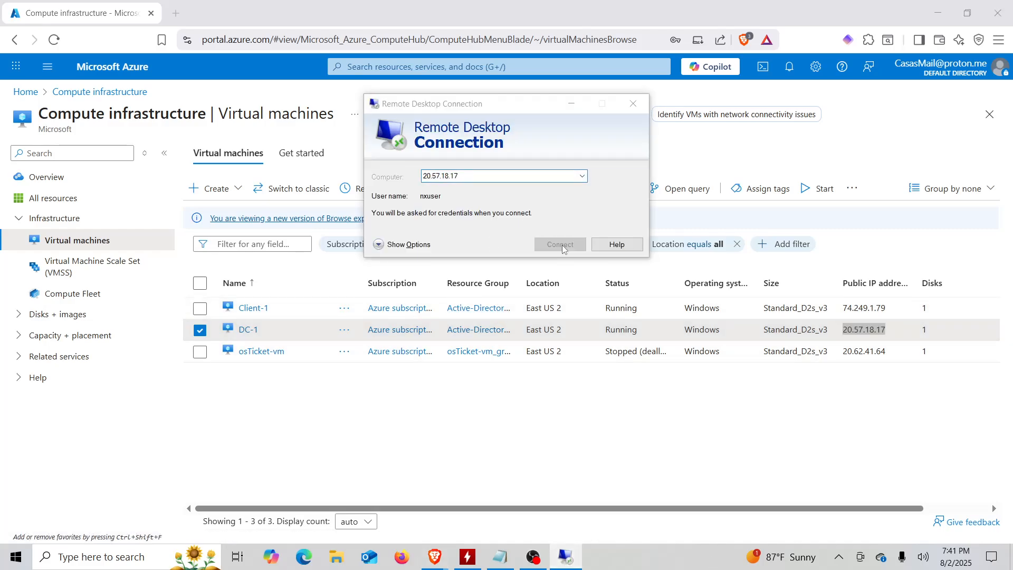
pyautogui.click(562, 245)
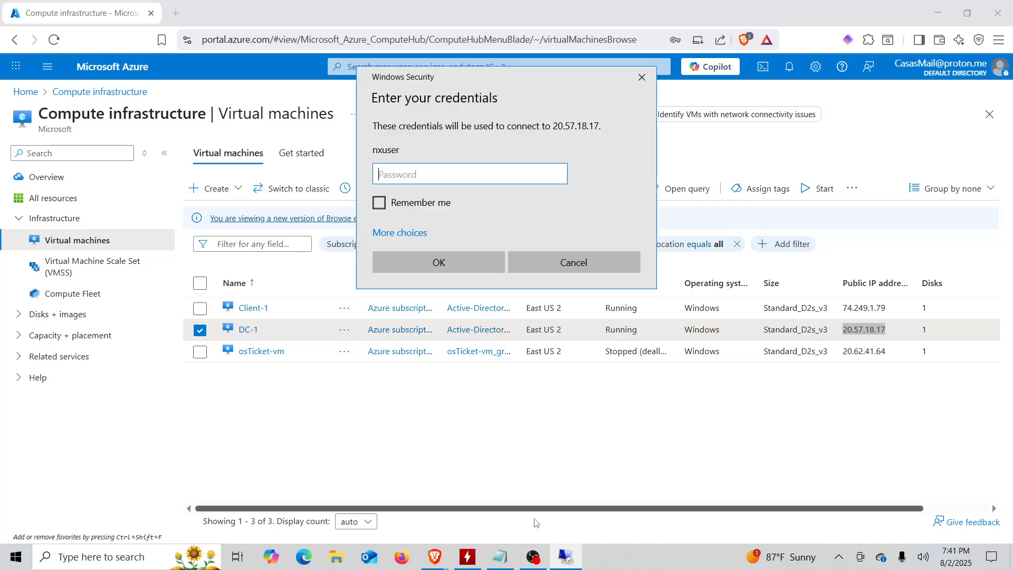
# Copy DC-1's local password from the Notepad login notes into the credentials prompt and submit.
pyautogui.click(495, 561)
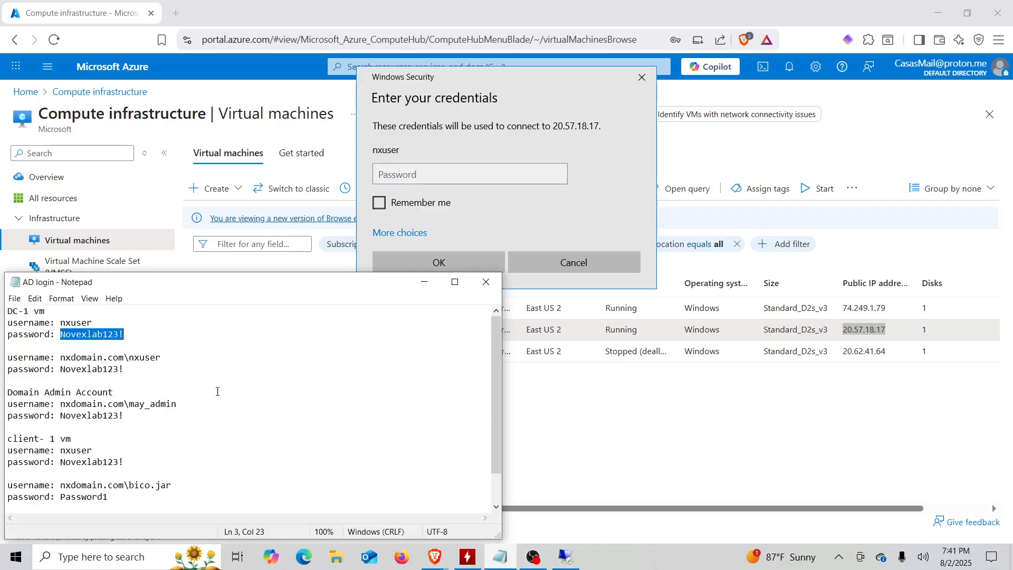
pyautogui.click(97, 368)
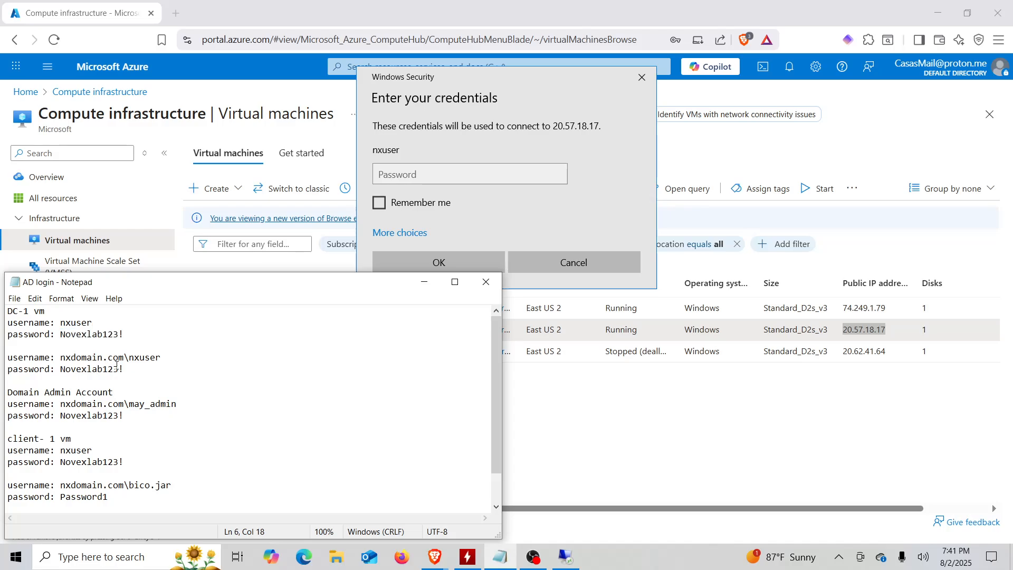
pyautogui.doubleClick(68, 333)
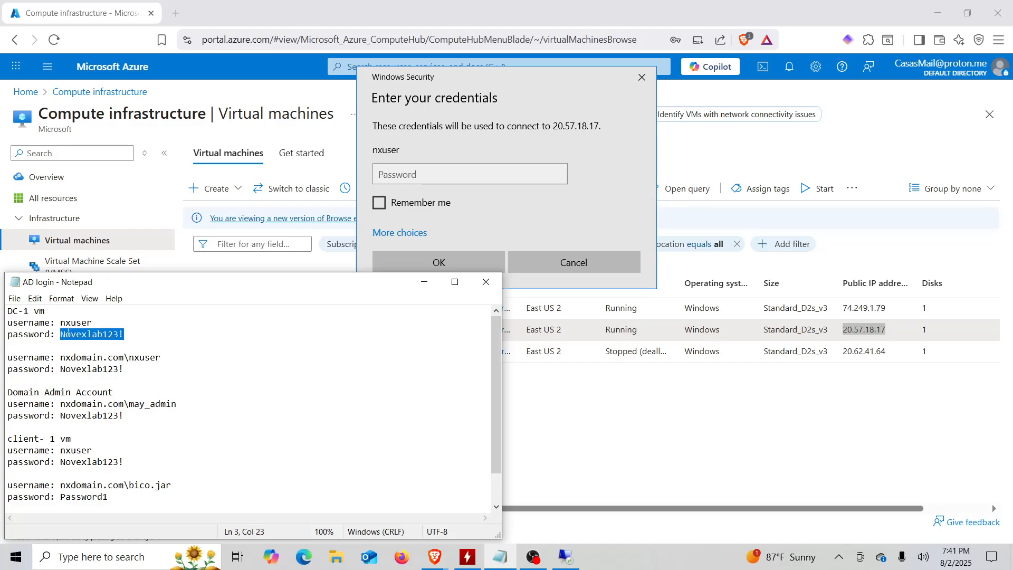
pyautogui.click(420, 182)
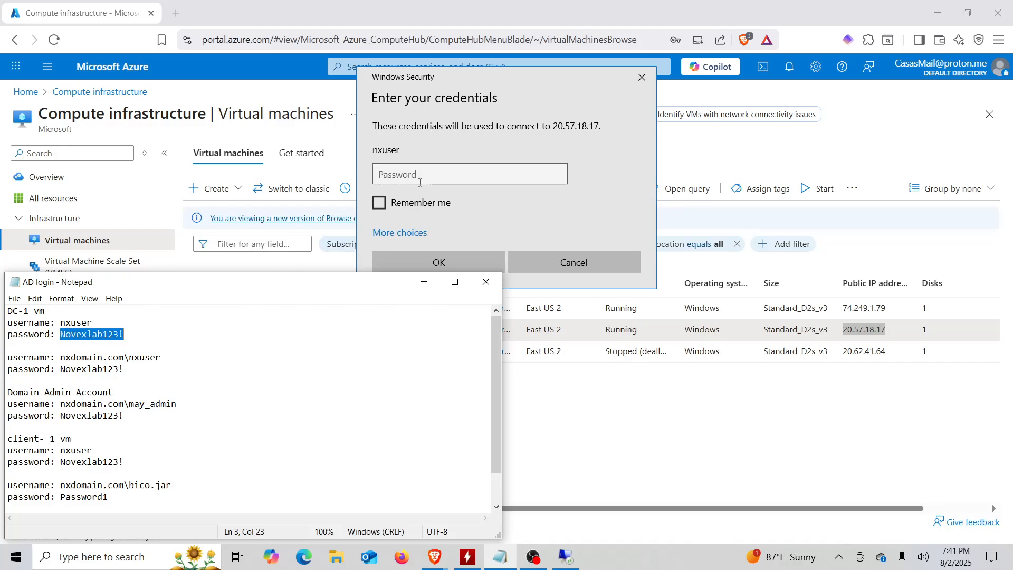
pyautogui.hotkey('ctrl', 'v')
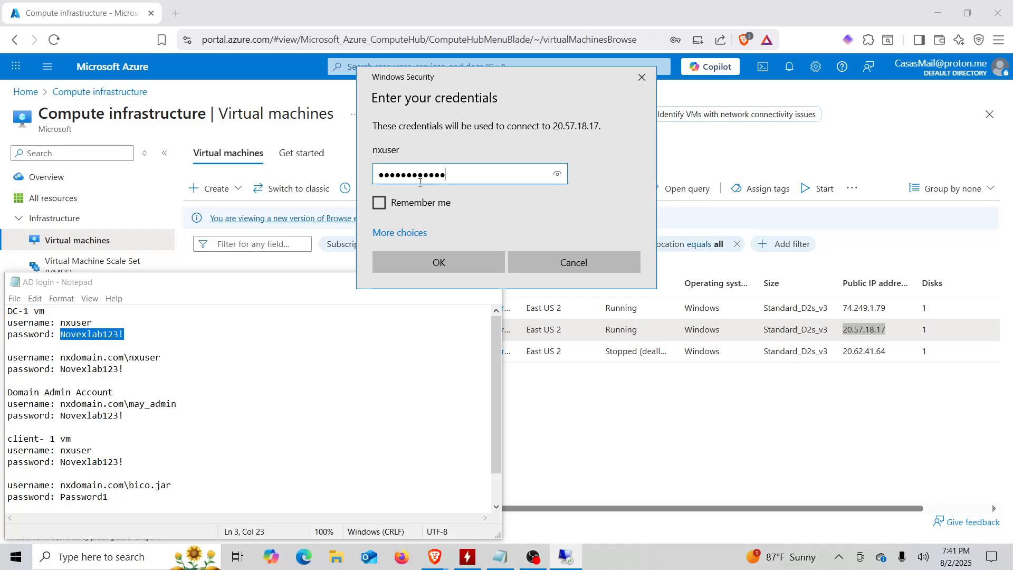
pyautogui.click(438, 262)
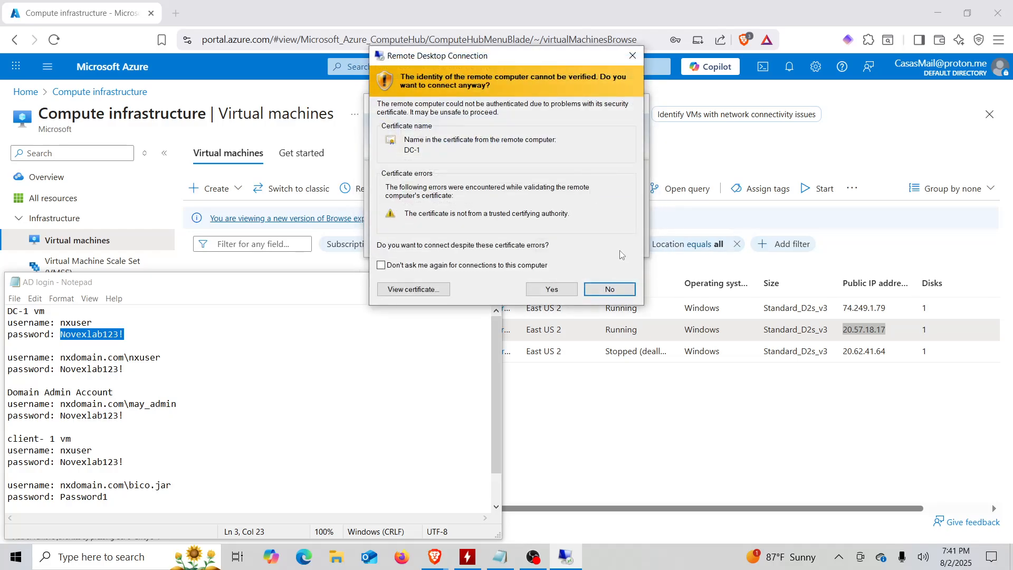
# Accept DC-1's certificate, dismiss the Windows Admin Center pop-up, and start Add Roles and Features.
pyautogui.click(553, 290)
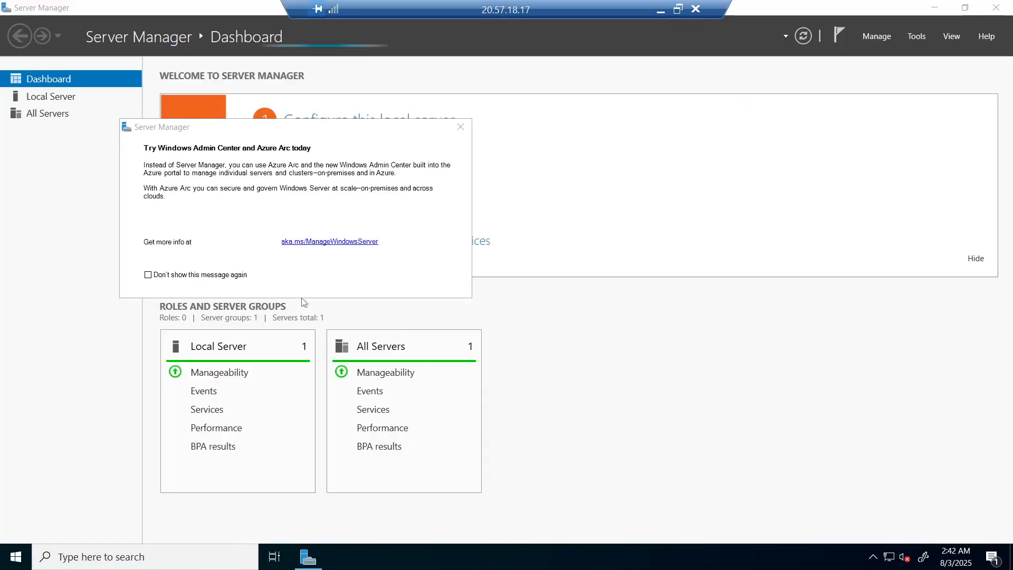
pyautogui.click(460, 127)
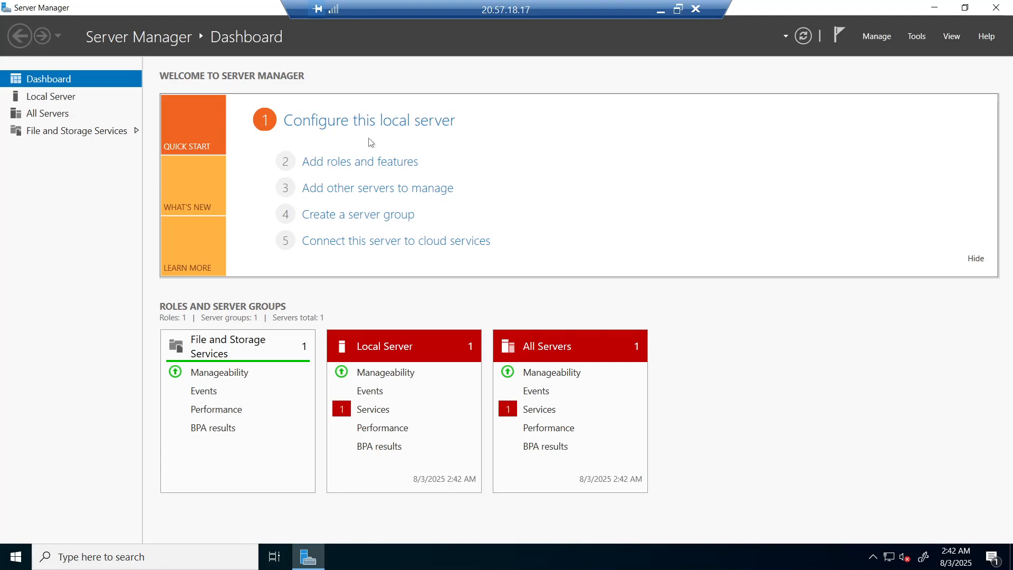
pyautogui.click(330, 162)
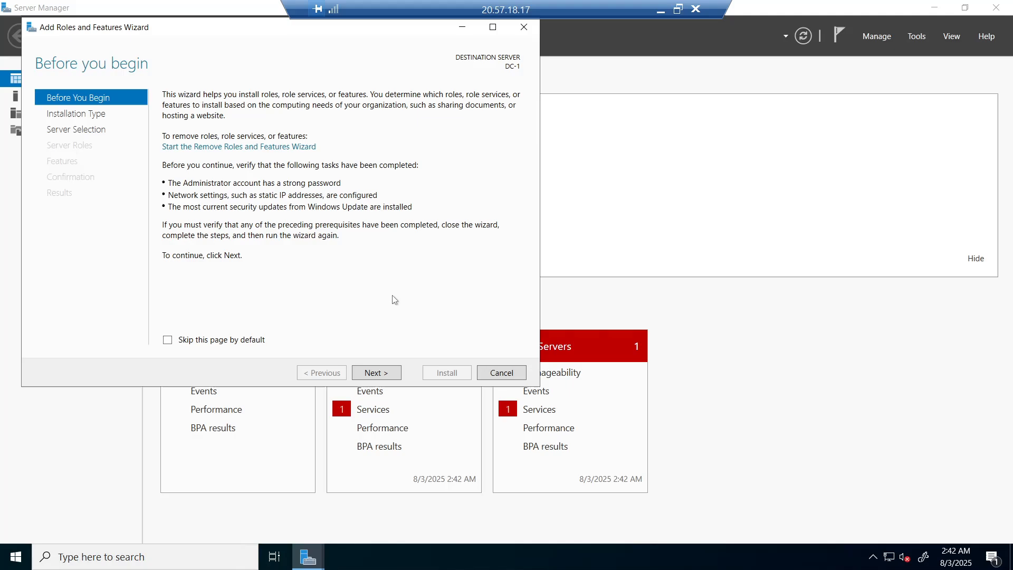
# Select the Active Directory Domain Services role for DC-1, including its management features.
pyautogui.click(376, 372)
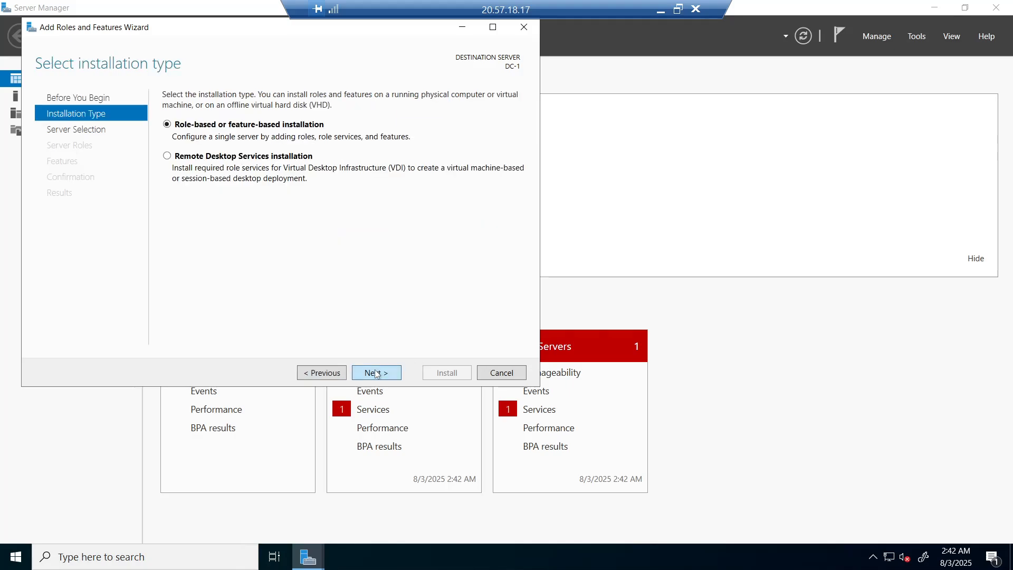
pyautogui.click(376, 373)
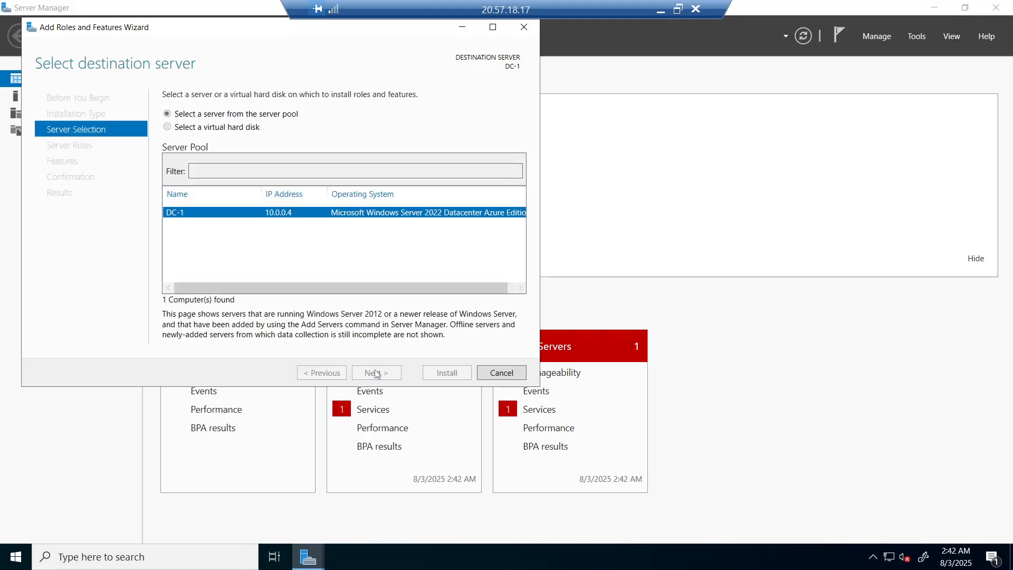
pyautogui.click(376, 373)
pyautogui.click(376, 373)
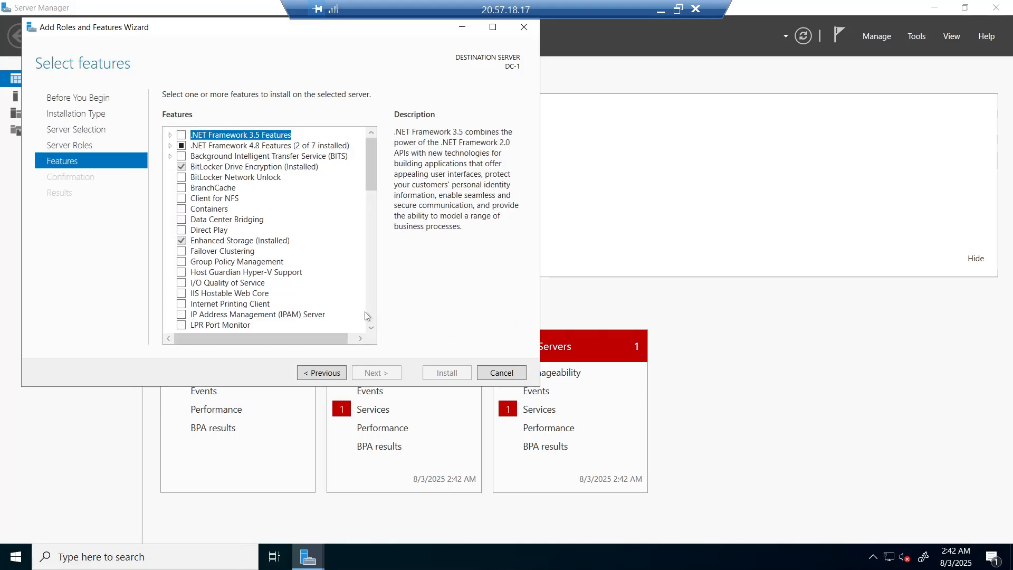
pyautogui.click(328, 376)
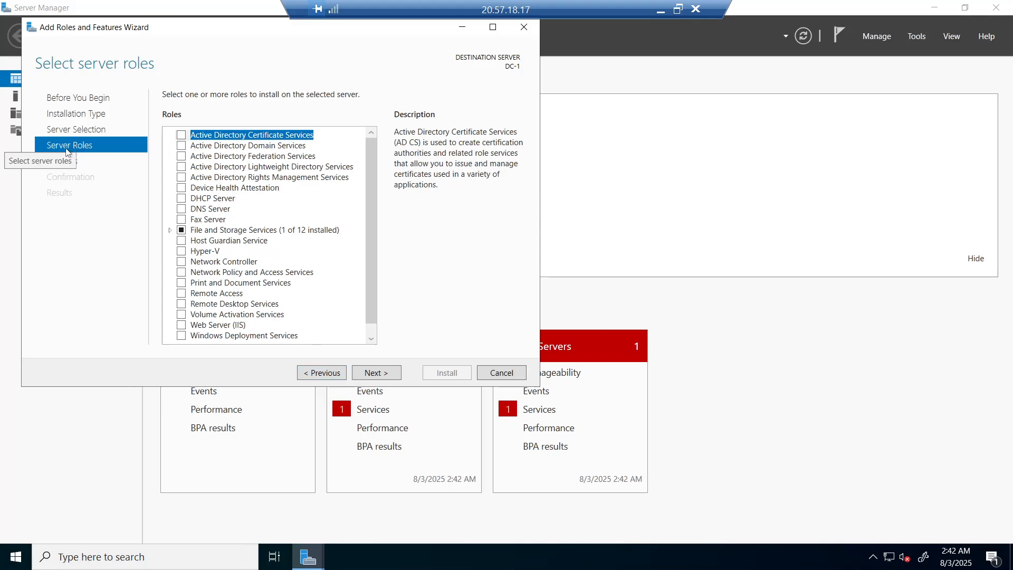
pyautogui.click(181, 146)
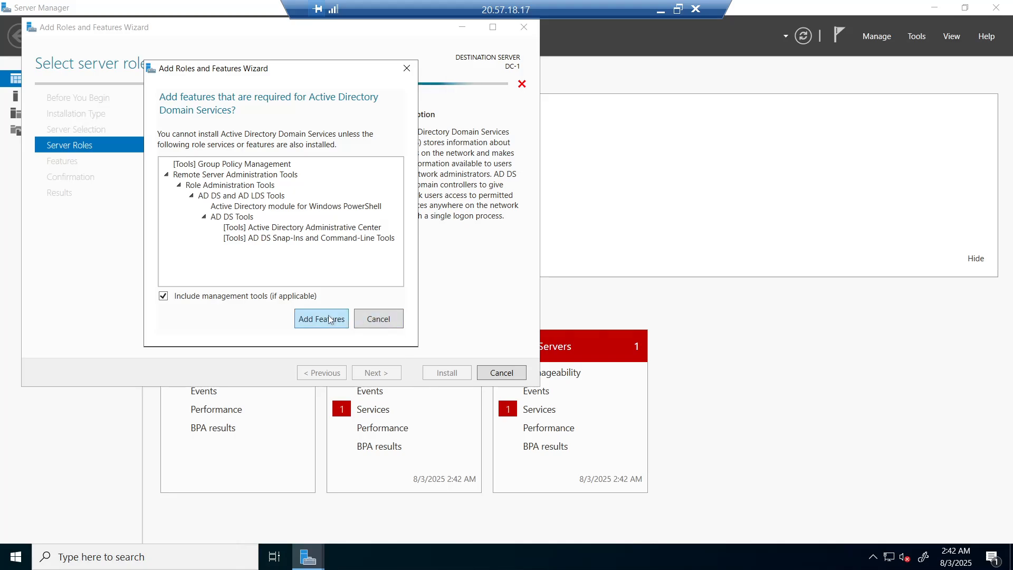
pyautogui.click(330, 319)
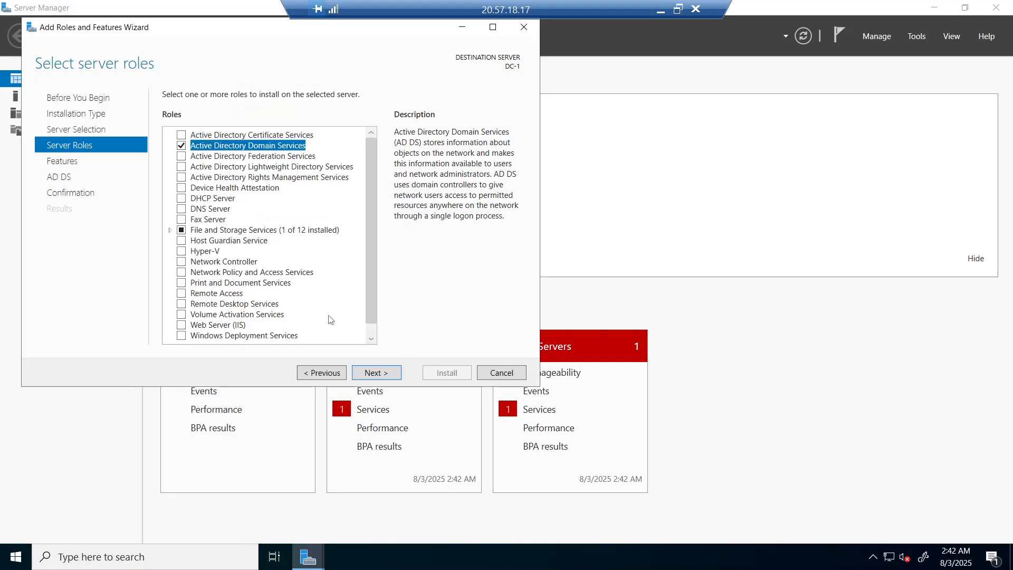
# Continue to the confirmation page and allow the server to restart automatically.
pyautogui.click(376, 373)
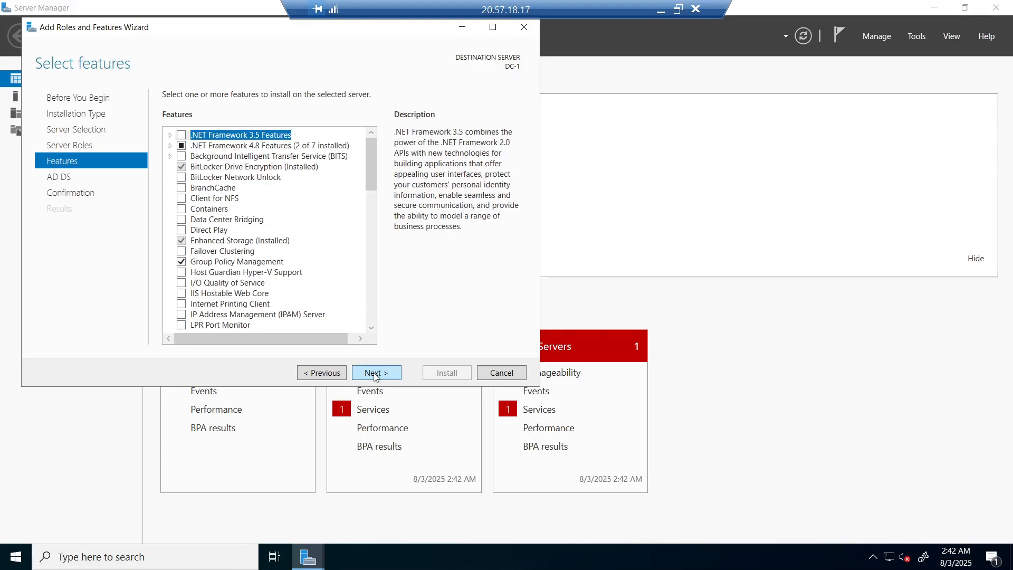
pyautogui.click(375, 374)
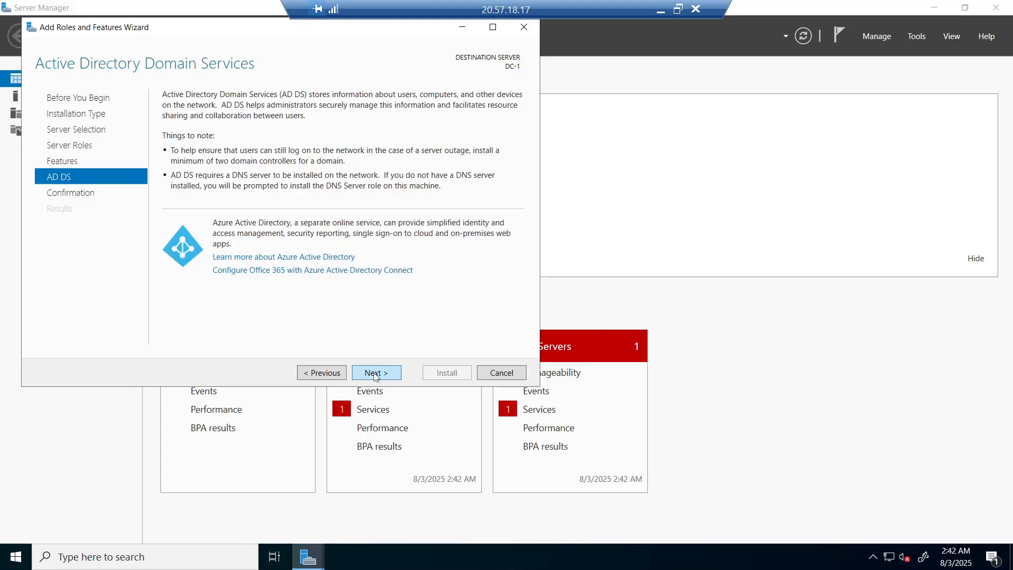
pyautogui.click(375, 373)
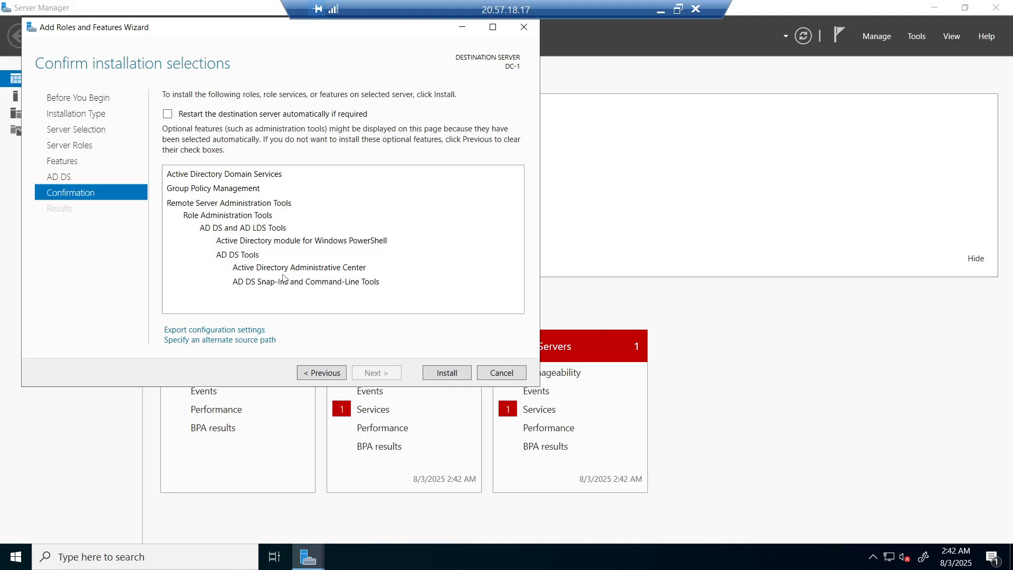
pyautogui.click(167, 115)
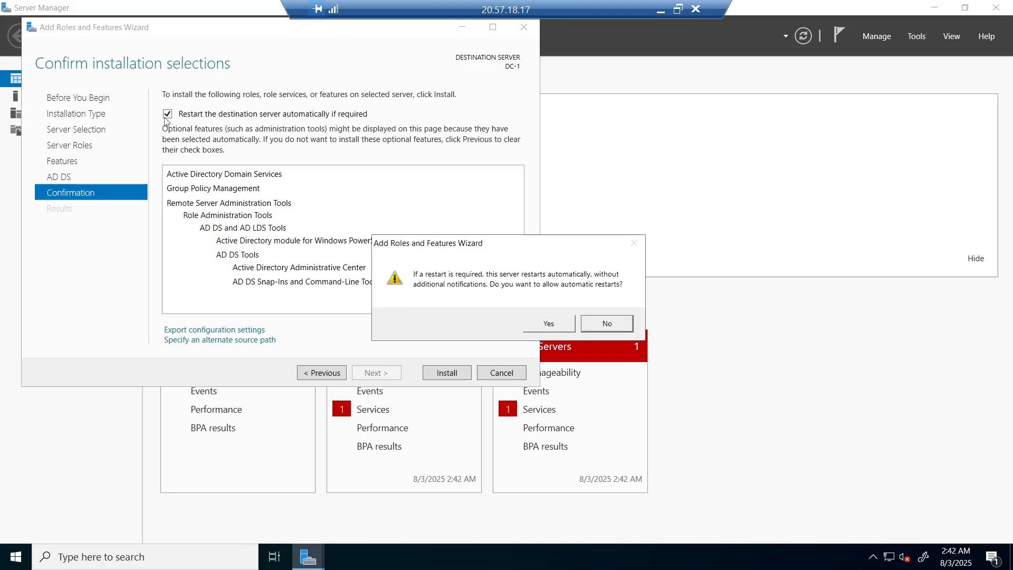
pyautogui.click(540, 319)
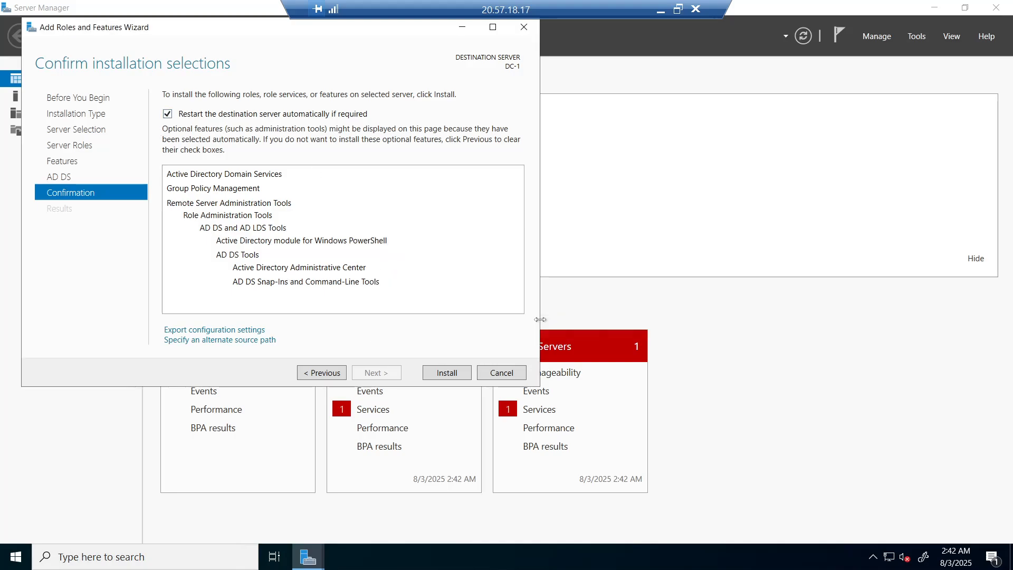
# Install the AD DS role on DC-1 and close the wizard once it succeeds.
pyautogui.click(444, 373)
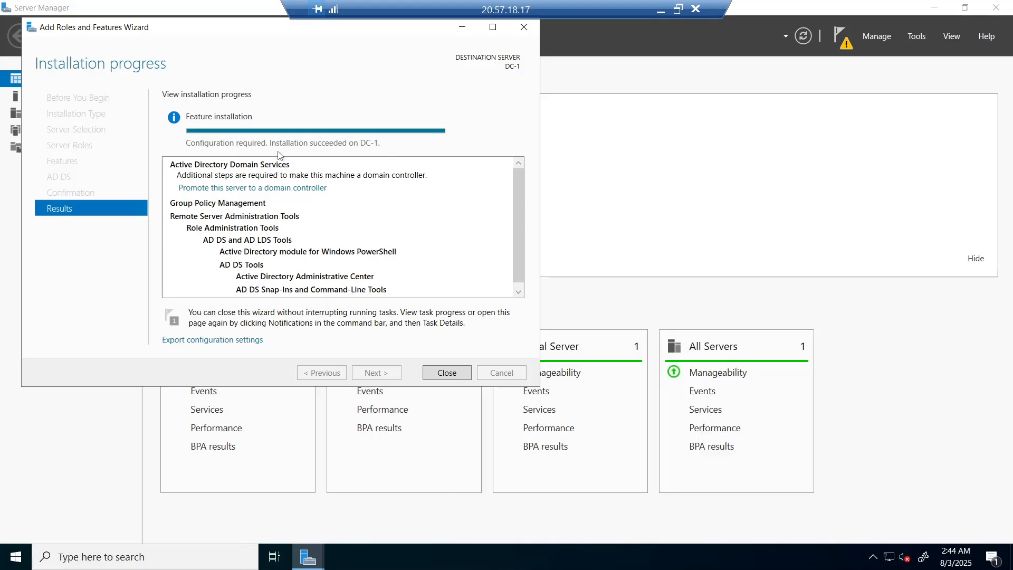
pyautogui.click(446, 373)
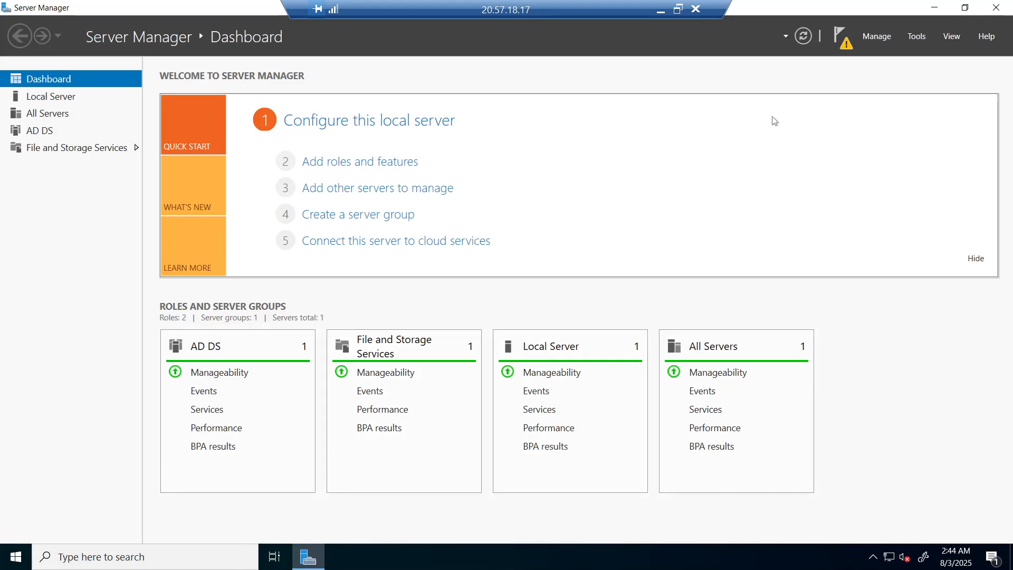
# Promote DC-1 to a domain controller in a new forest with root domain nxdomain.com.
pyautogui.click(843, 45)
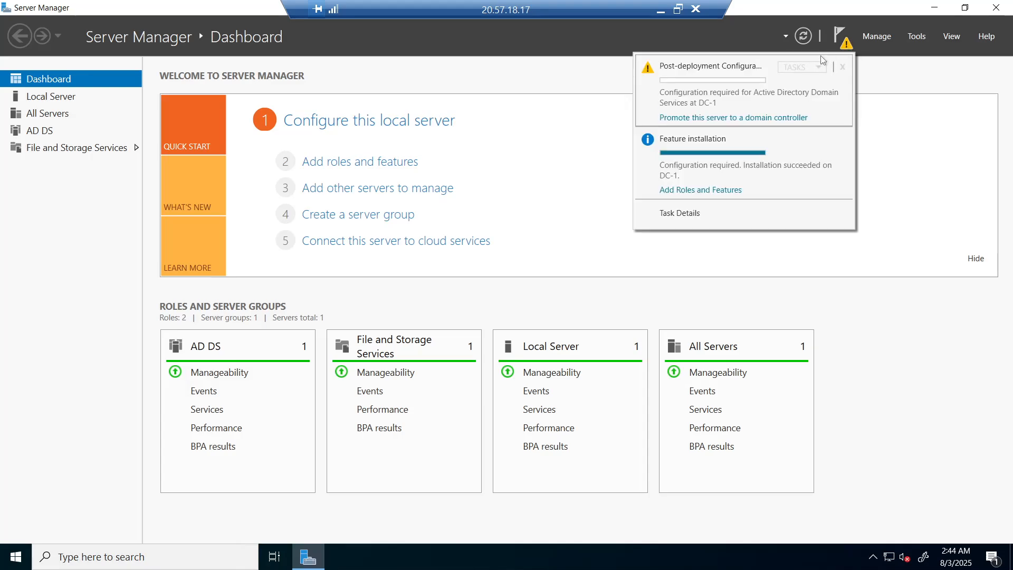
pyautogui.click(708, 118)
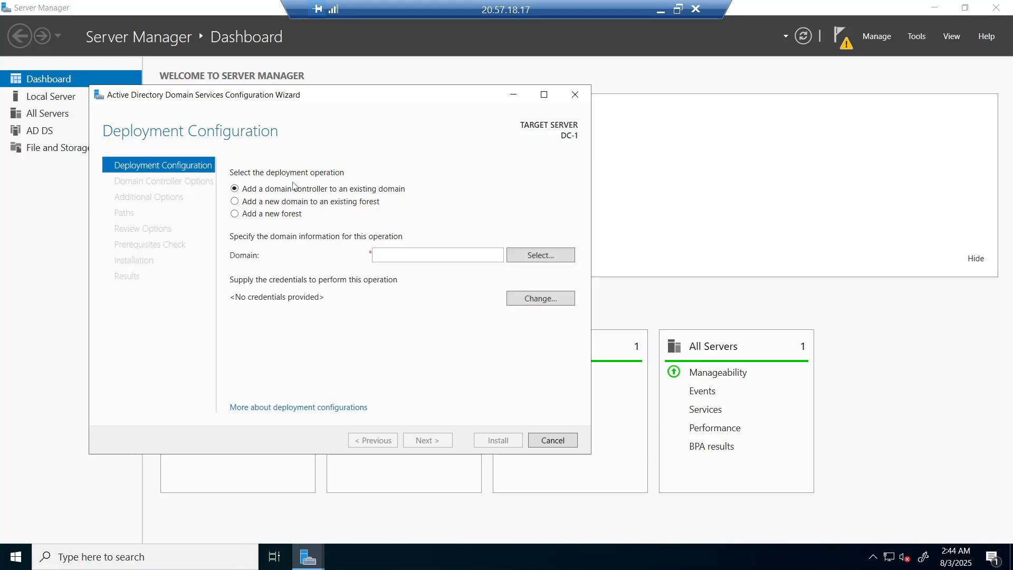
pyautogui.click(234, 213)
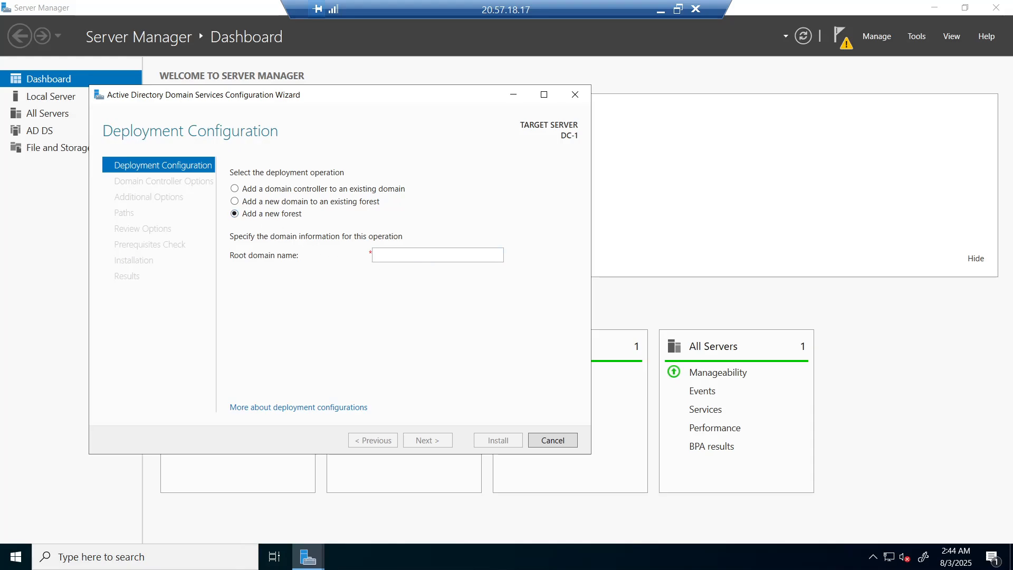
pyautogui.click(424, 256)
pyautogui.write('nxdoma')
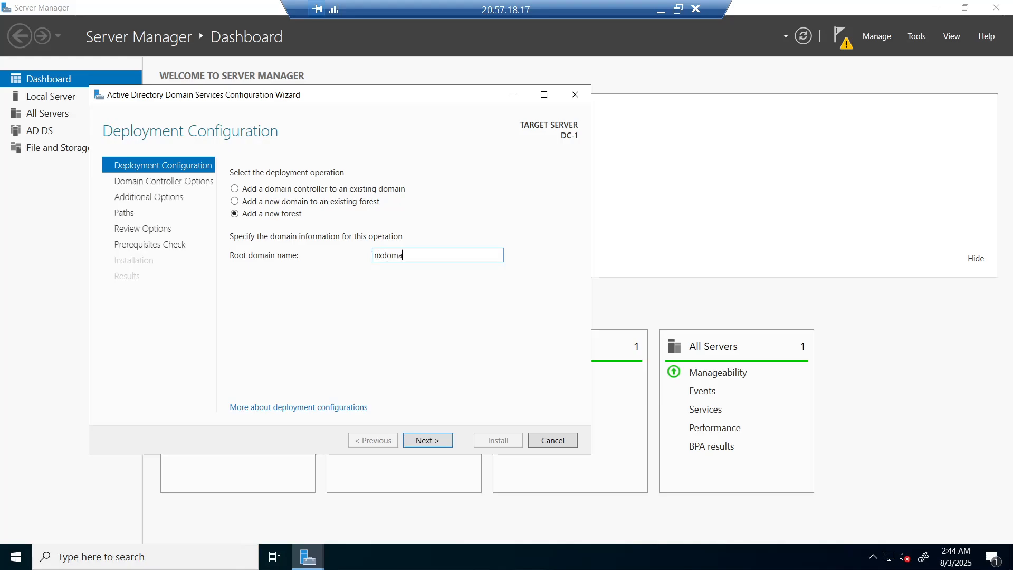
pyautogui.write('in.com')
pyautogui.click(432, 443)
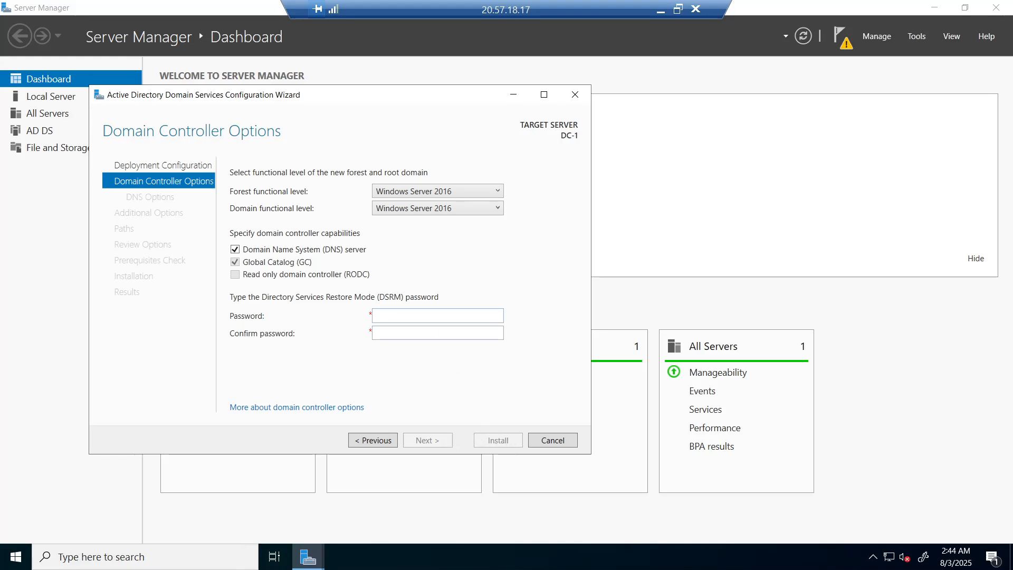
# Enter the DSRM password and continue past the DNS options with defaults.
pyautogui.click(430, 315)
pyautogui.write('P')
pyautogui.write('aa')
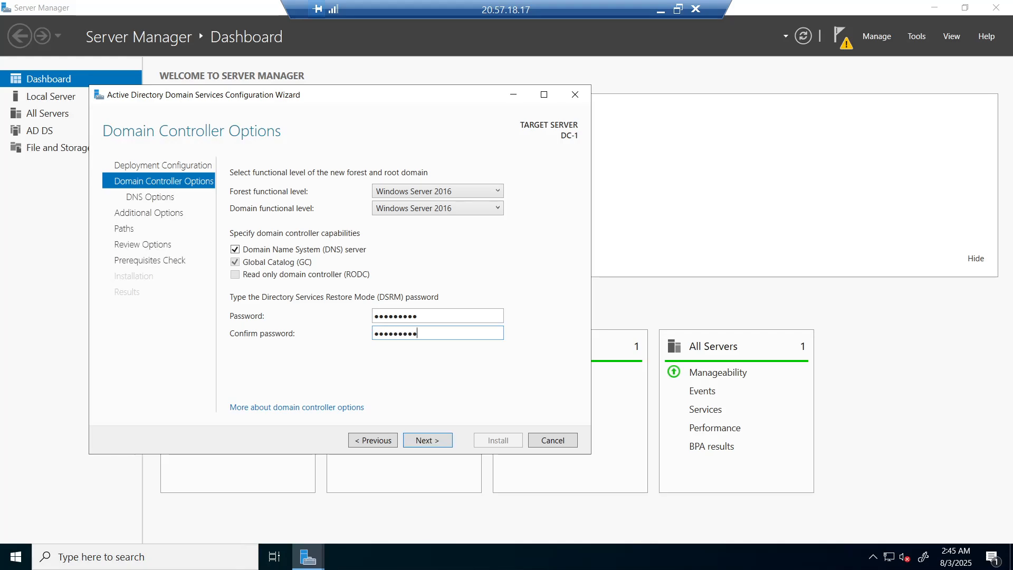
pyautogui.click(428, 441)
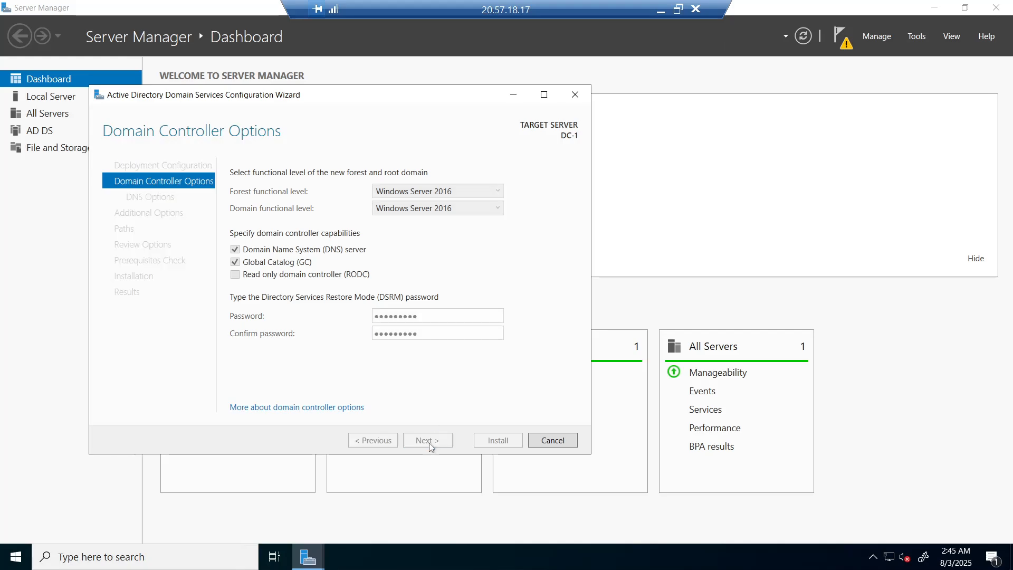
pyautogui.click(428, 441)
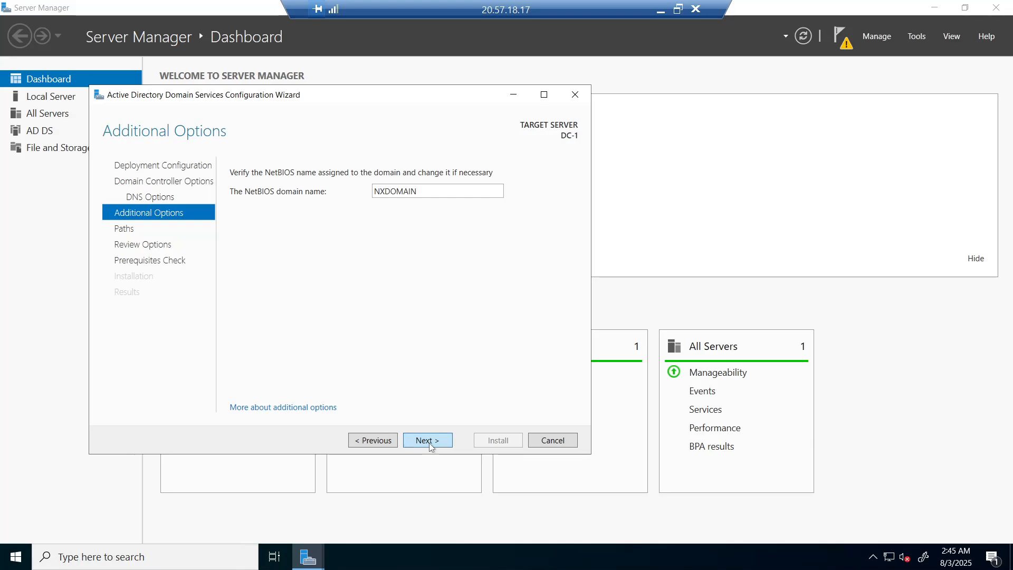
# Keep the NXDOMAIN NetBIOS name and default folder paths, then reach the prerequisites check.
pyautogui.click(428, 441)
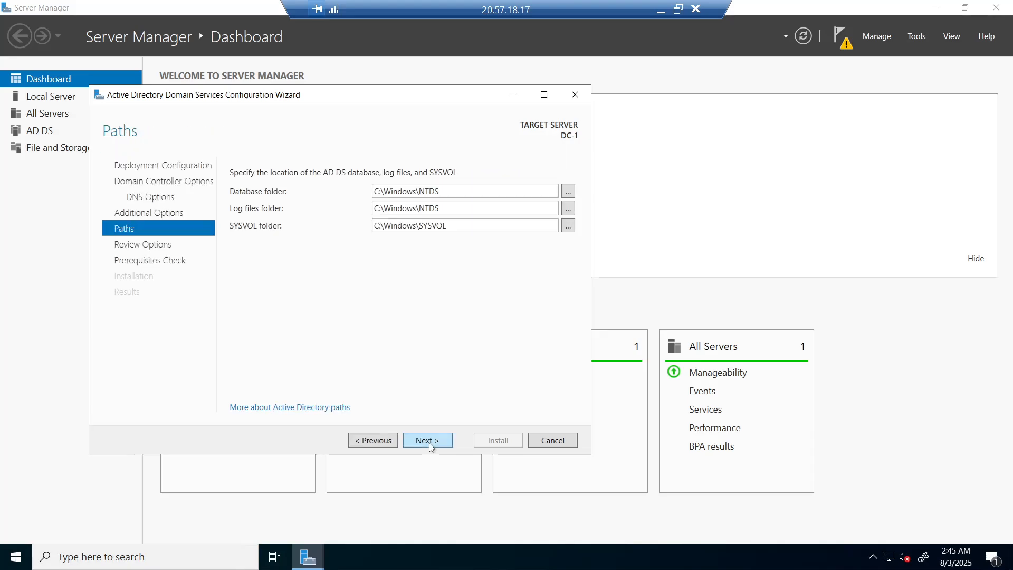
pyautogui.click(429, 441)
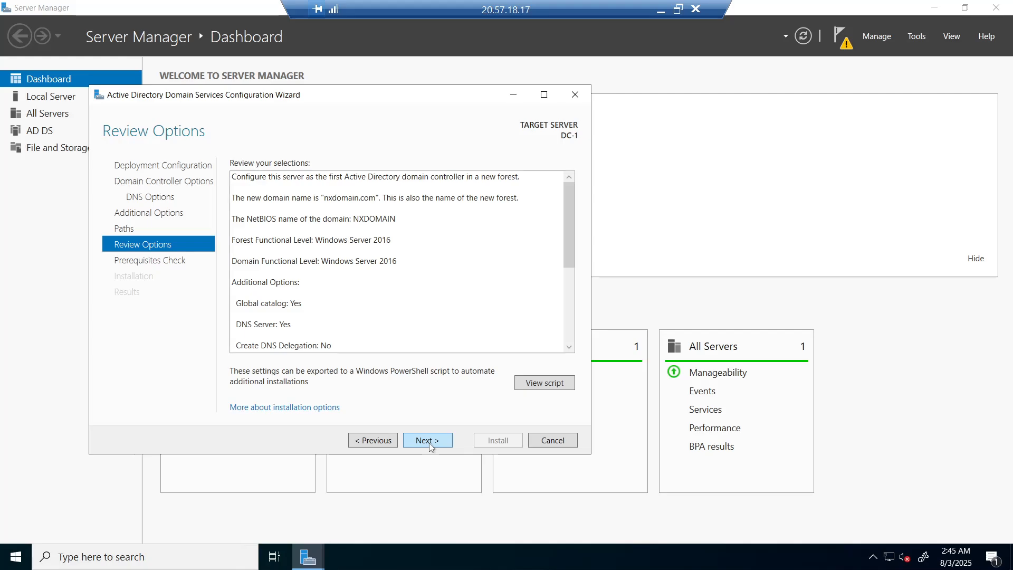
pyautogui.click(430, 444)
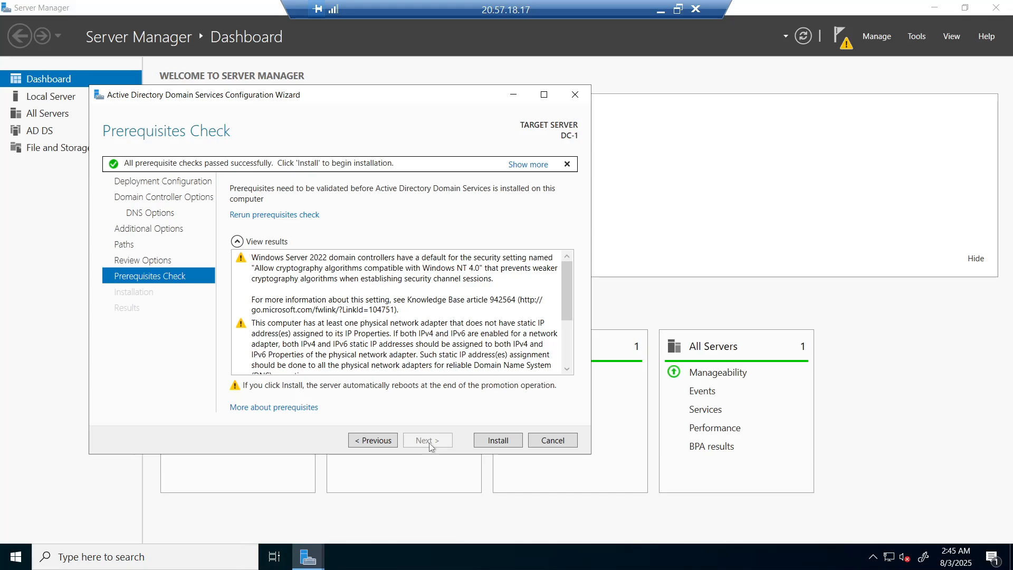
# Install AD DS to make DC-1 the domain controller for nxdomain.com.
pyautogui.click(498, 440)
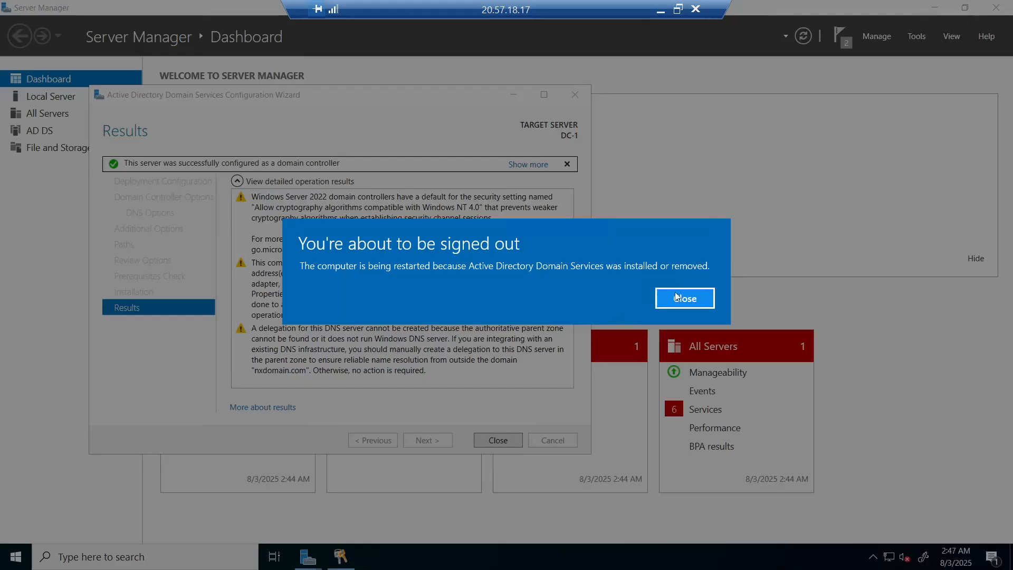
# Dismiss the sign-out notice and close the finished configuration wizard.
pyautogui.click(680, 299)
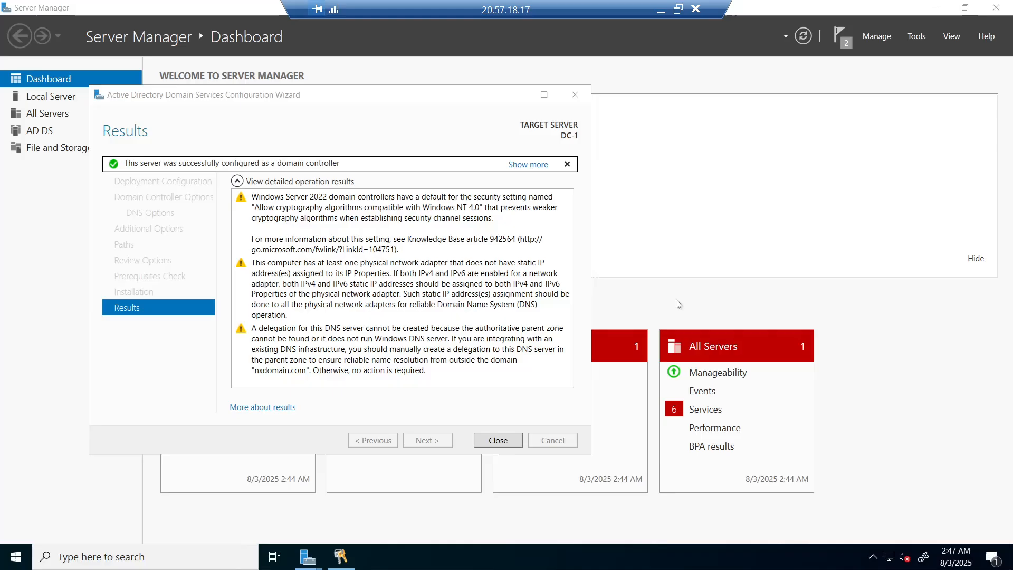
pyautogui.click(498, 440)
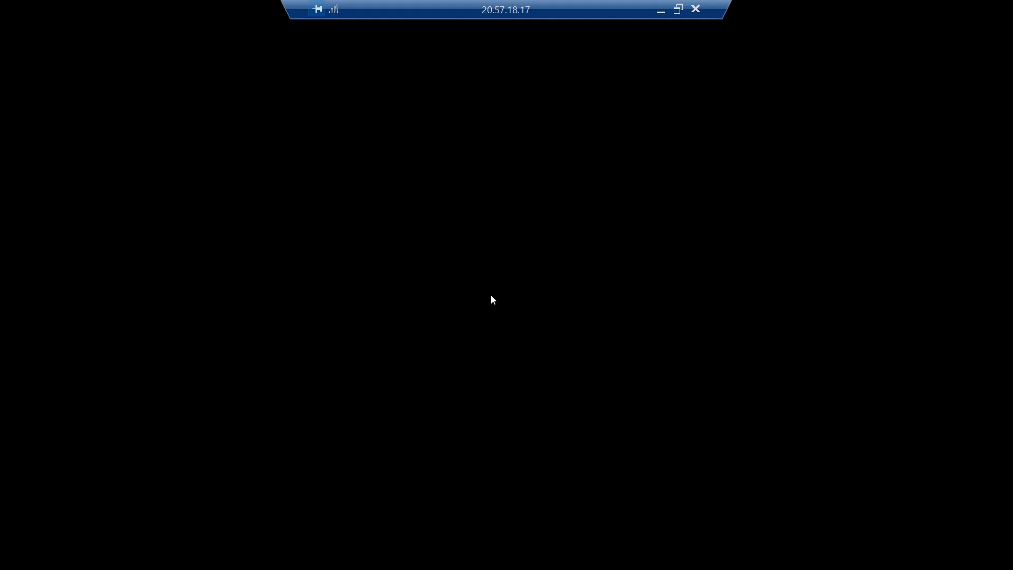
# Retry the Remote Desktop connection to 20.57.18.17, cancel the stalled attempt, and acknowledge the error.
pyautogui.click(605, 290)
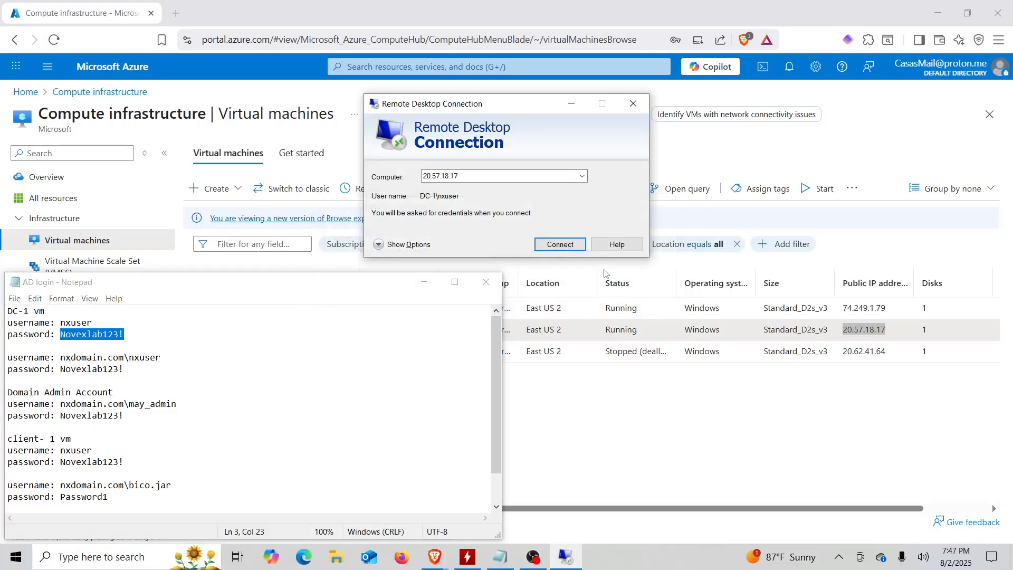
pyautogui.click(549, 391)
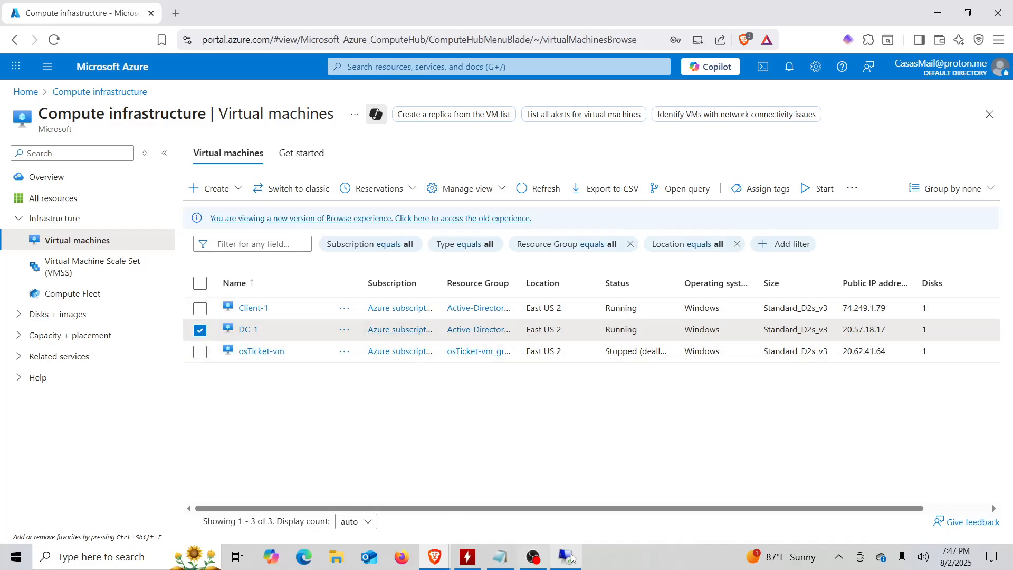
pyautogui.click(572, 558)
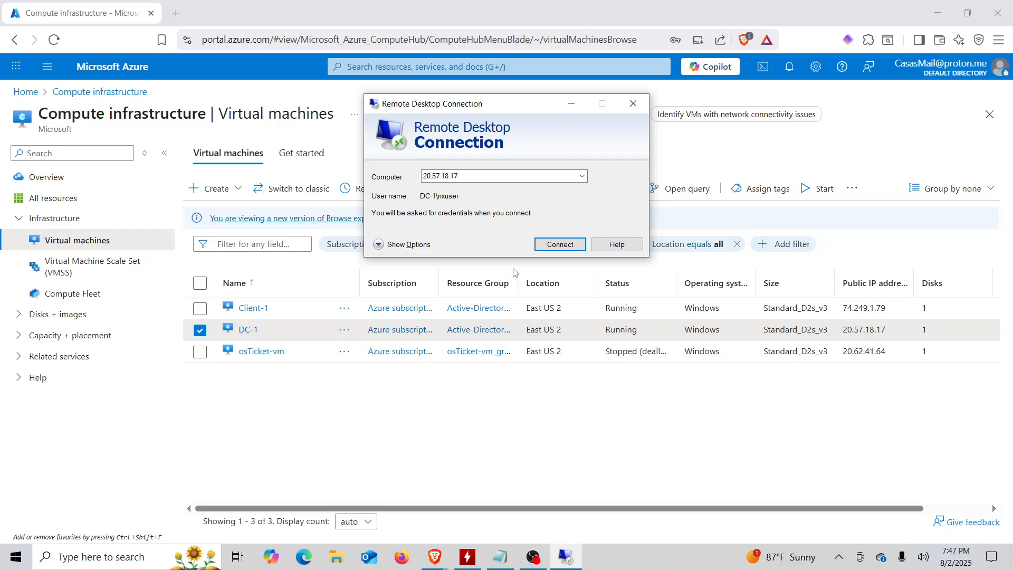
pyautogui.click(551, 246)
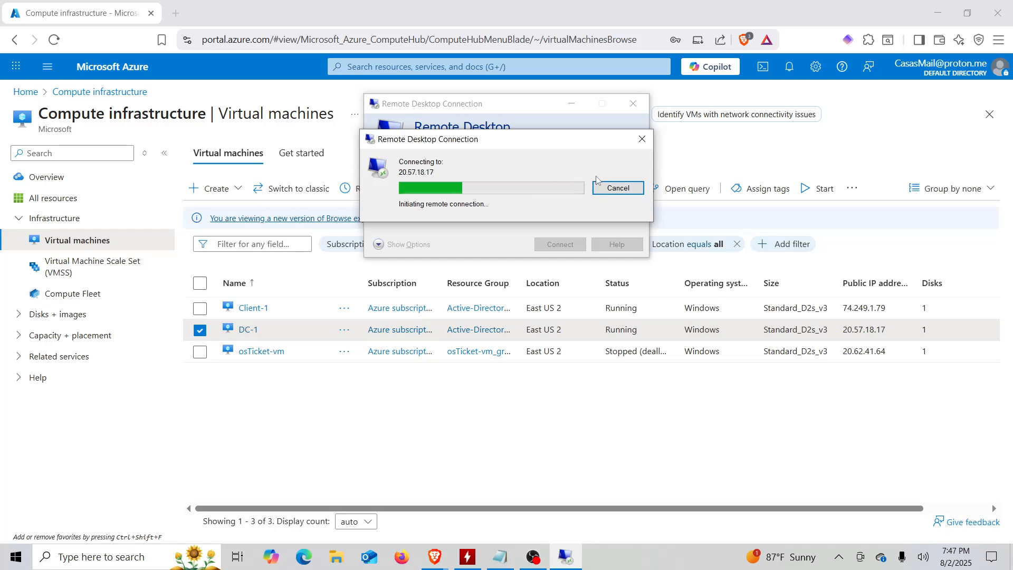
pyautogui.click(640, 139)
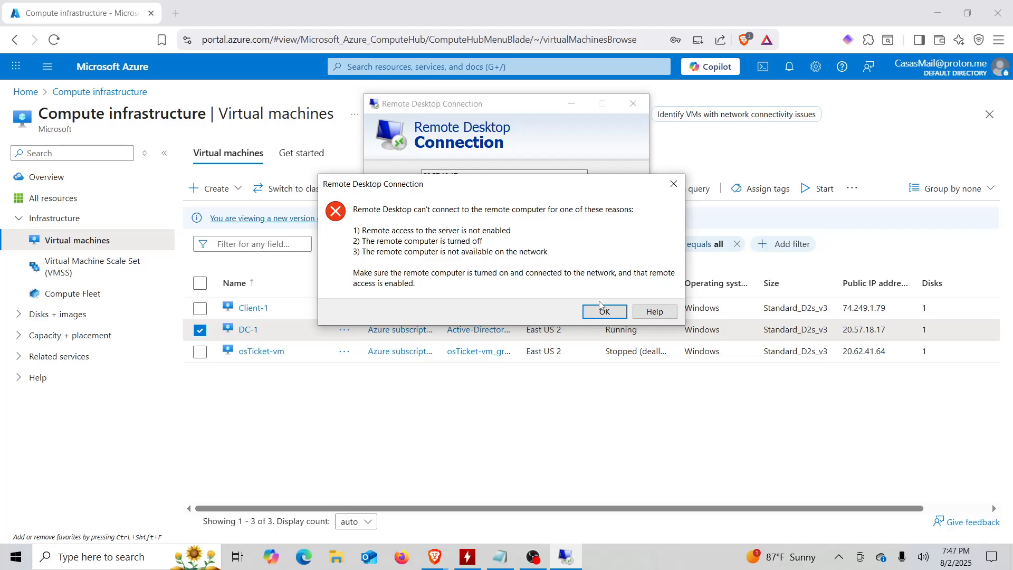
pyautogui.click(600, 306)
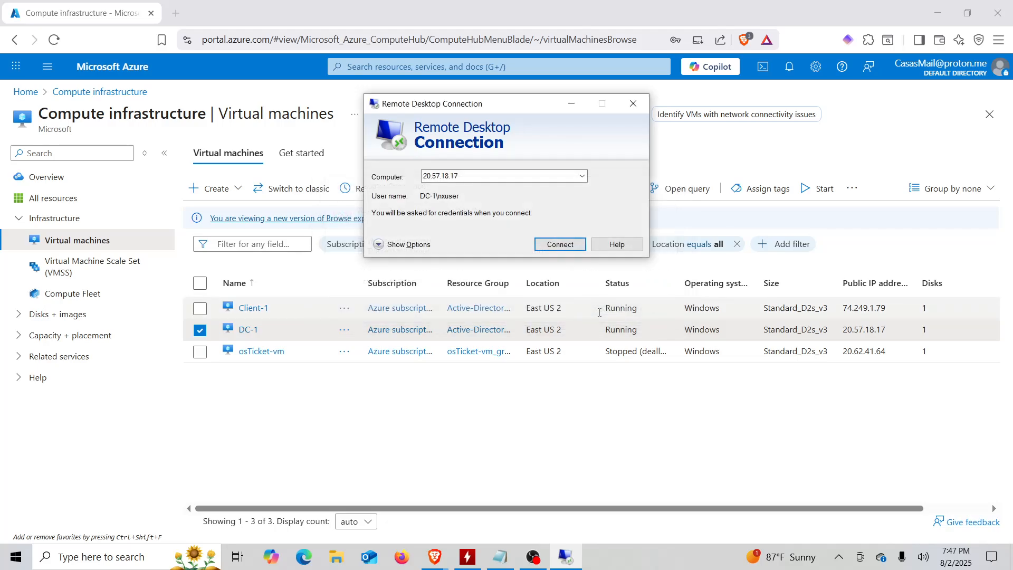
# Connect to 20.57.18.17 with a different account, entering the nxdomain.com domain user name.
pyautogui.click(553, 244)
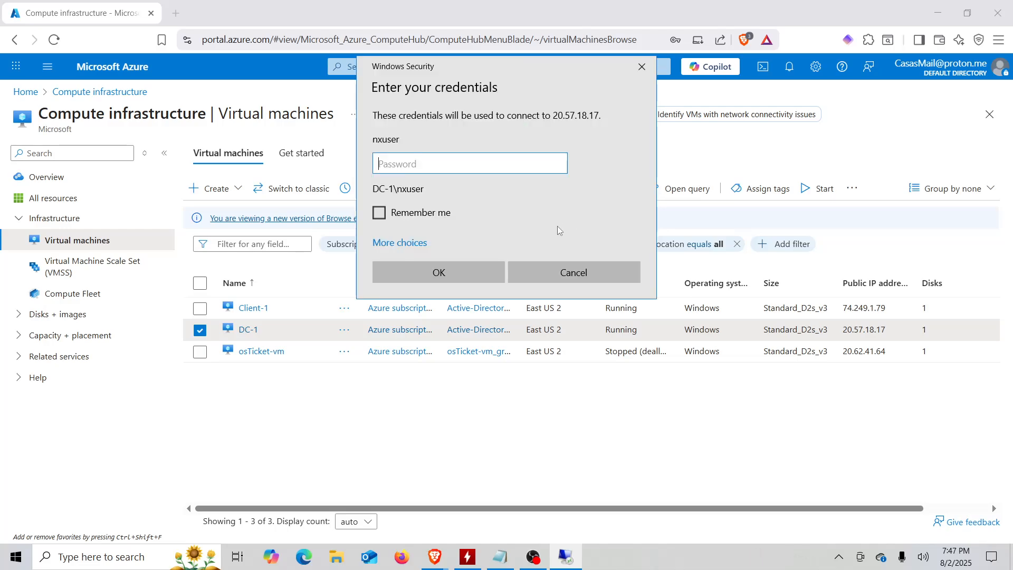
pyautogui.click(402, 244)
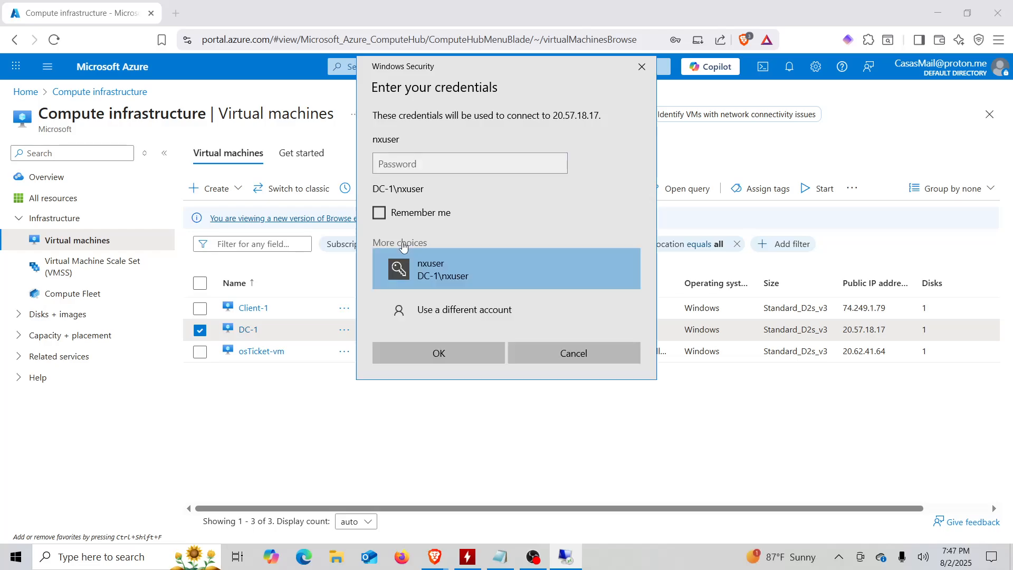
pyautogui.click(464, 315)
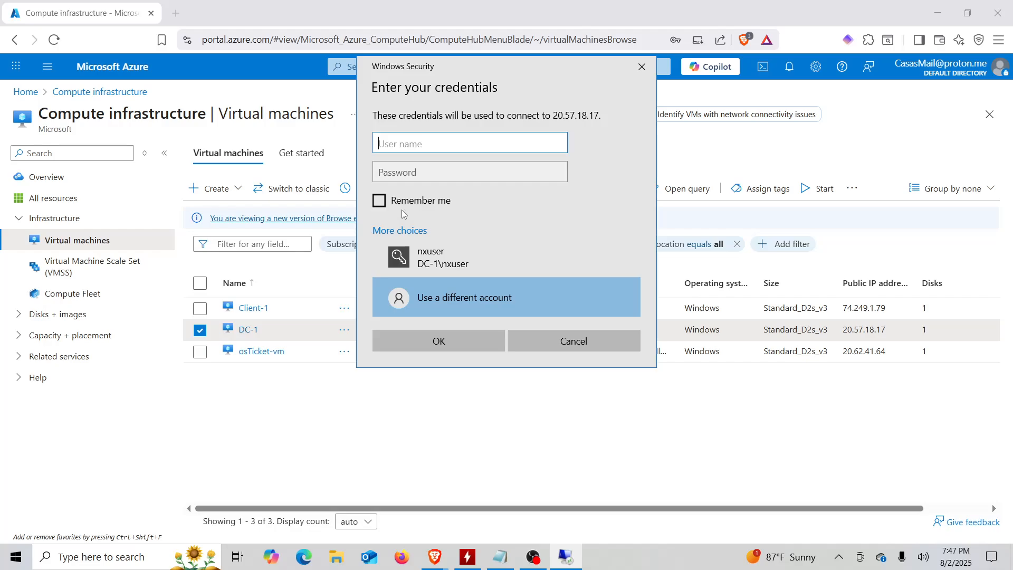
pyautogui.write('nxdomain.com\\nxuser')
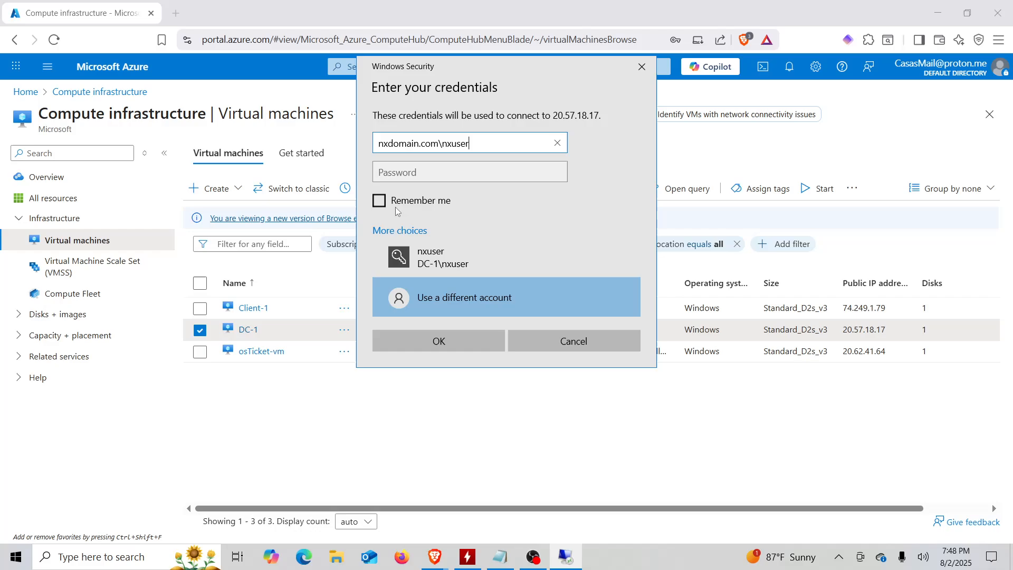
# Copy the domain account password from the login notes, paste it, and submit the credentials.
pyautogui.click(500, 556)
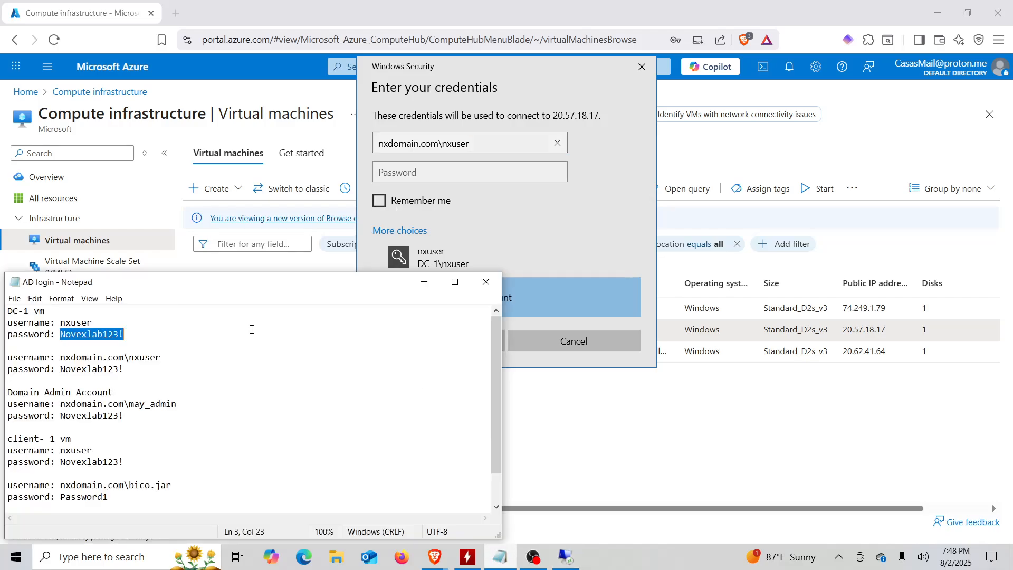
pyautogui.click(163, 328)
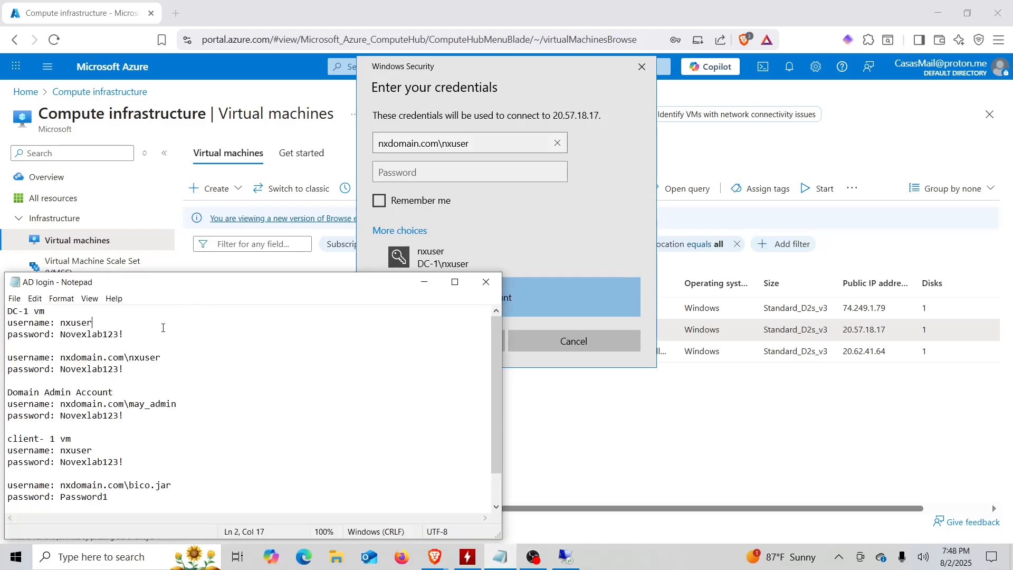
pyautogui.doubleClick(101, 370)
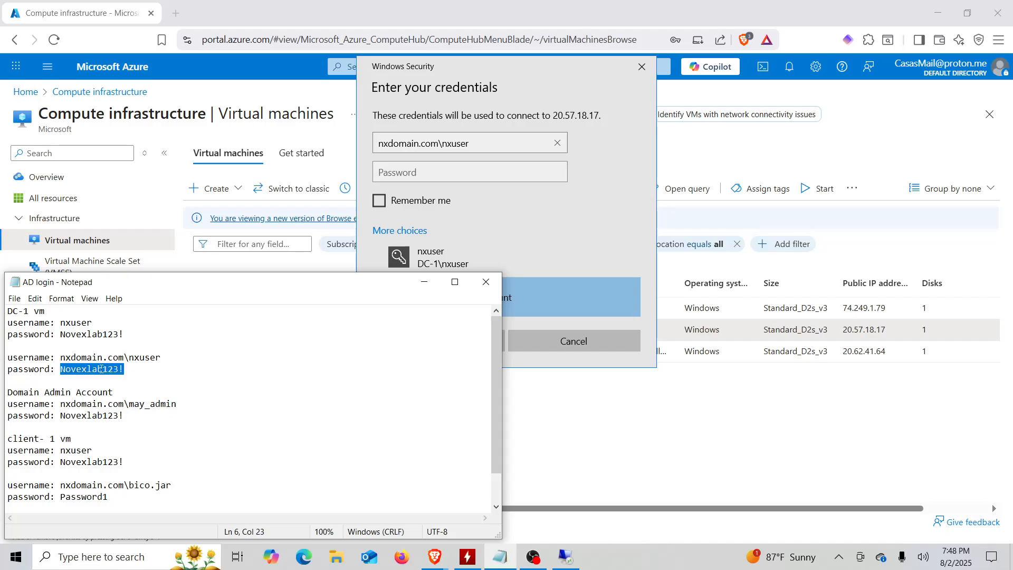
pyautogui.click(419, 178)
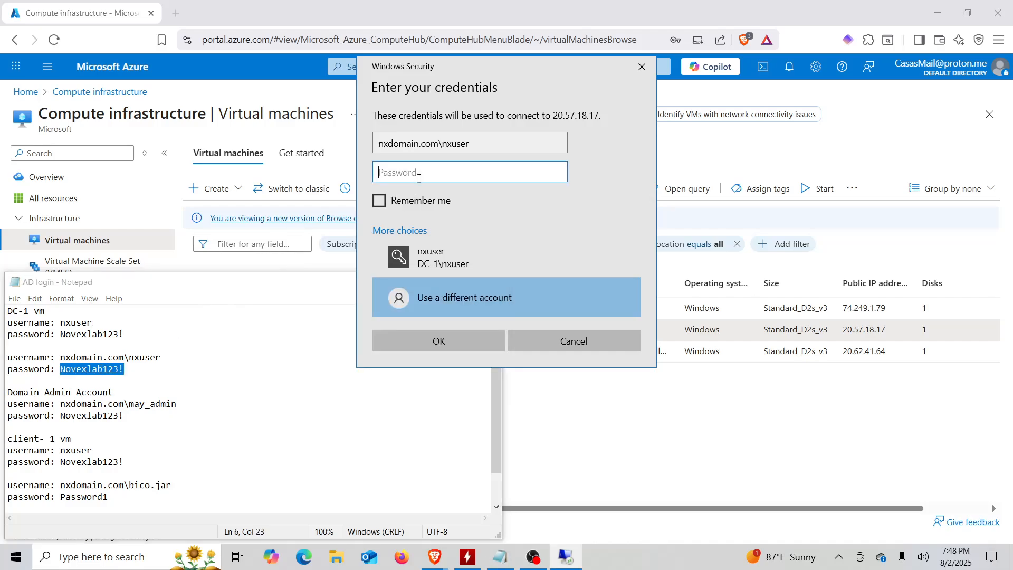
pyautogui.hotkey('ctrl', 'v')
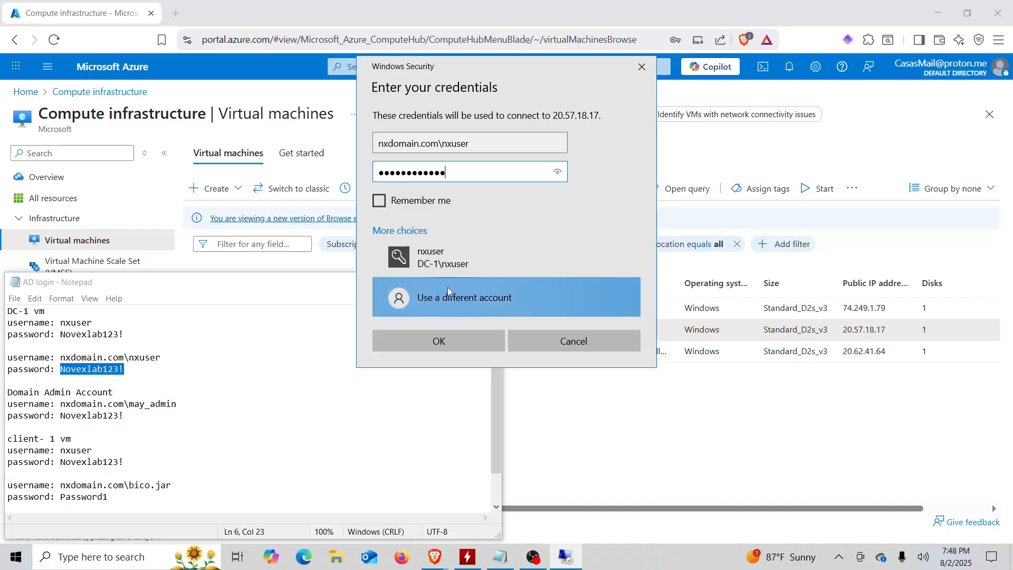
pyautogui.click(439, 341)
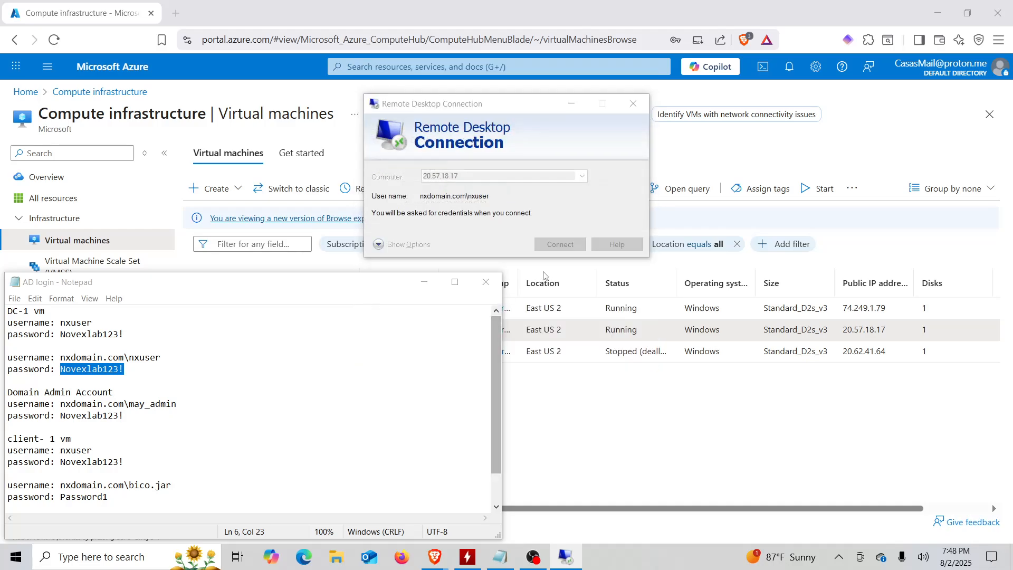
# Accept the certificate warning so 20.57.18.17 signs in while Group Policy applies.
pyautogui.click(551, 288)
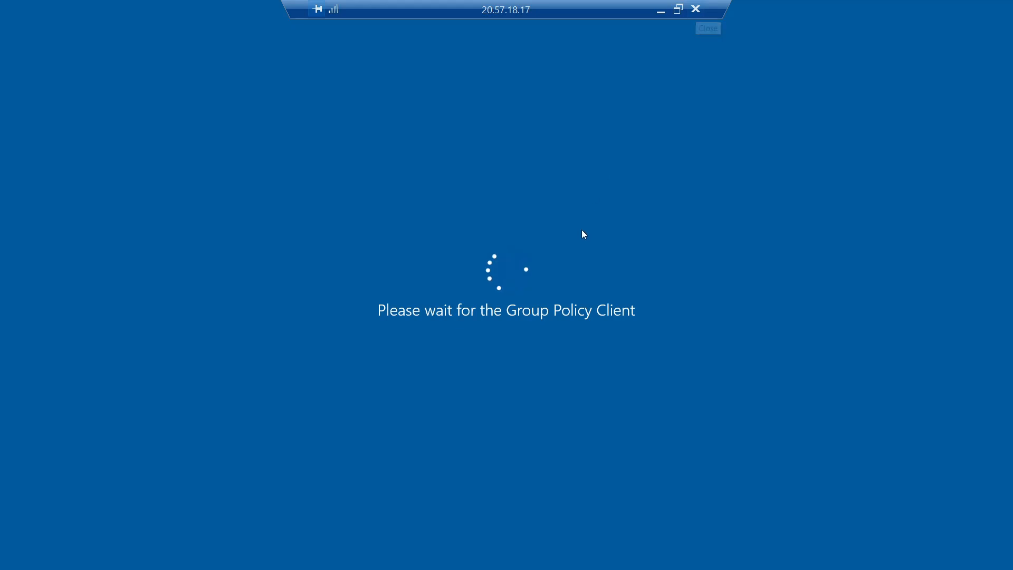
pyautogui.click(696, 10)
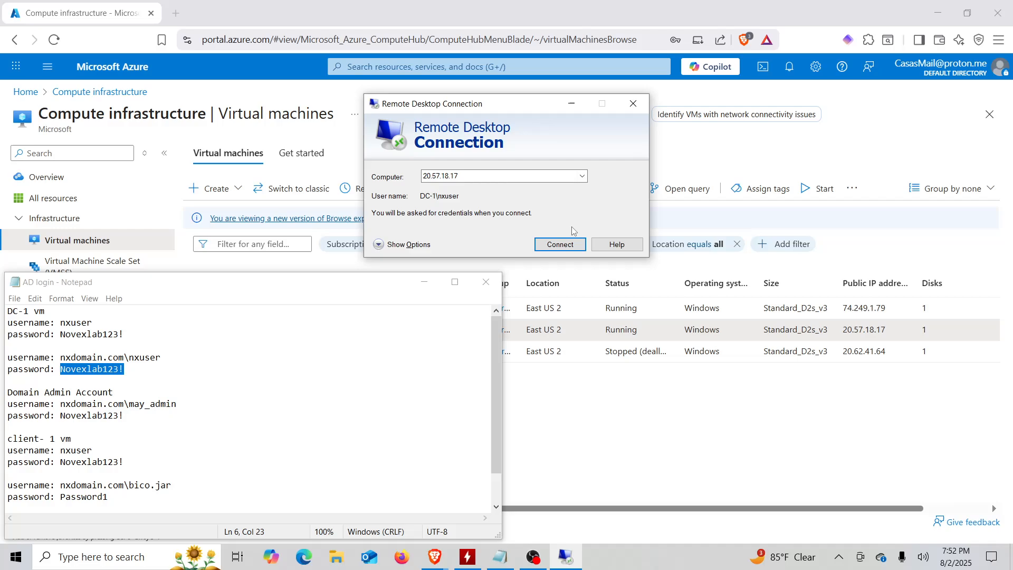
pyautogui.click(559, 245)
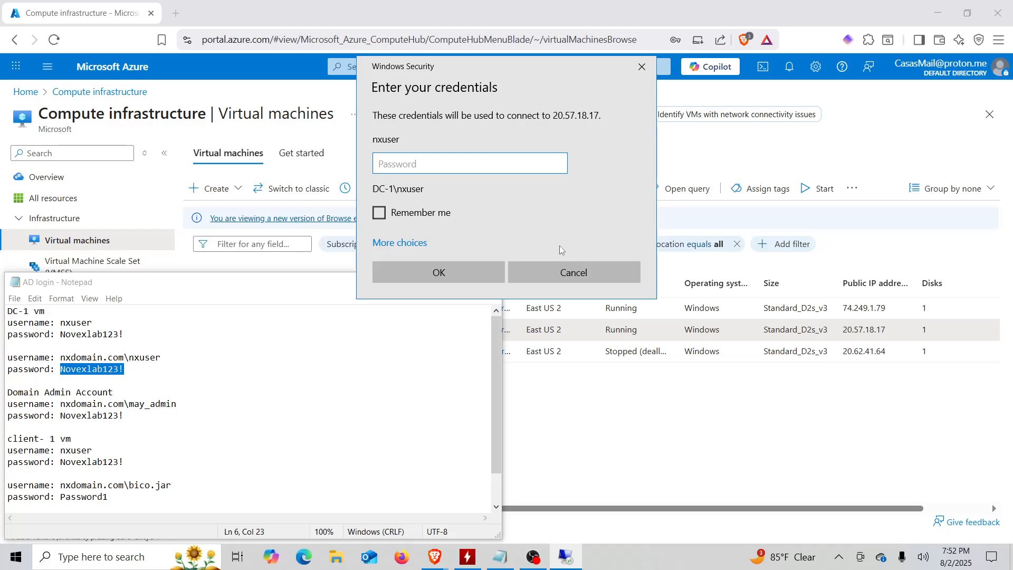
pyautogui.hotkey('ctrl', 'v')
pyautogui.click(462, 276)
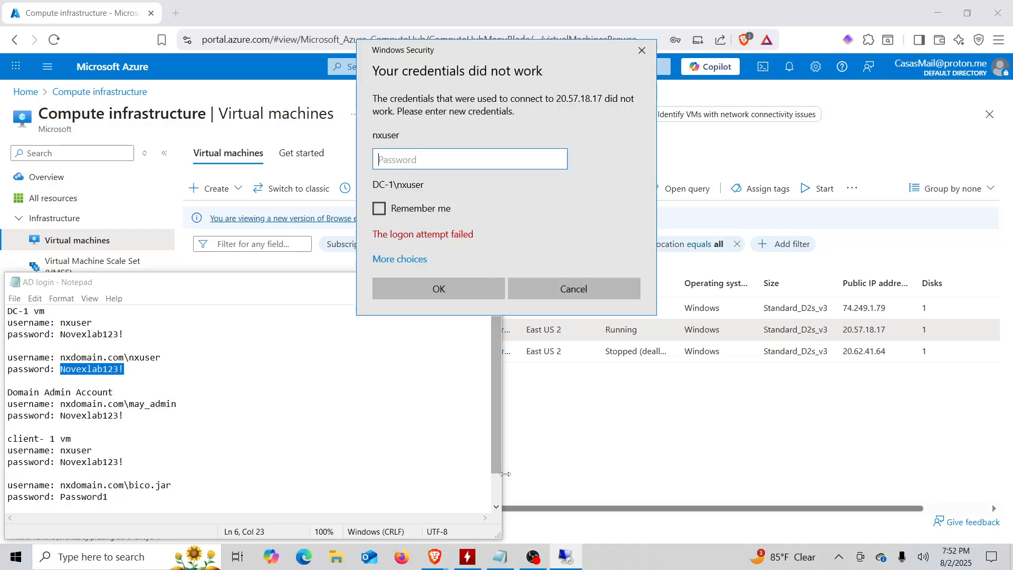
pyautogui.click(499, 560)
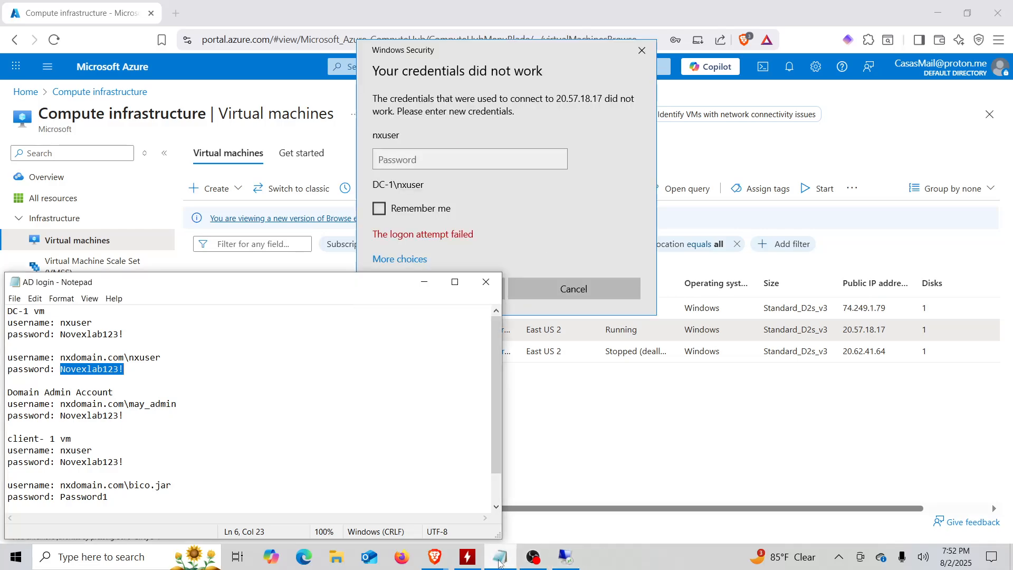
pyautogui.rightClick(96, 374)
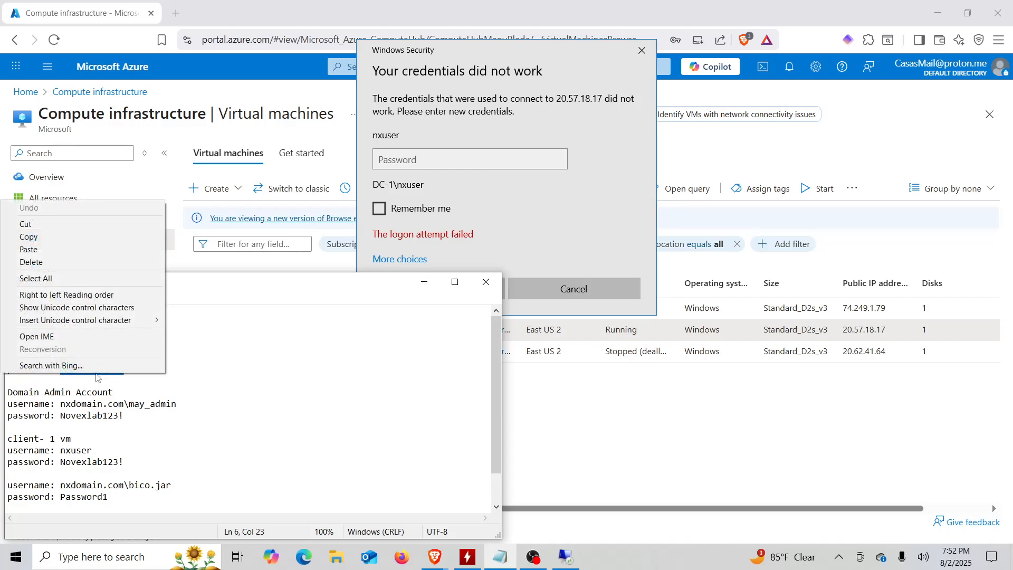
pyautogui.click(53, 242)
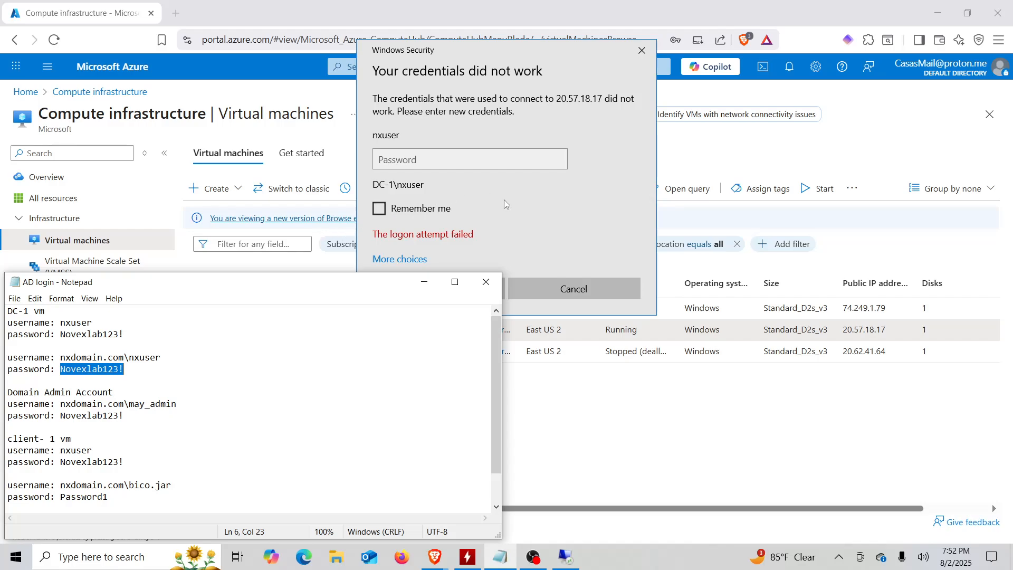
pyautogui.click(476, 162)
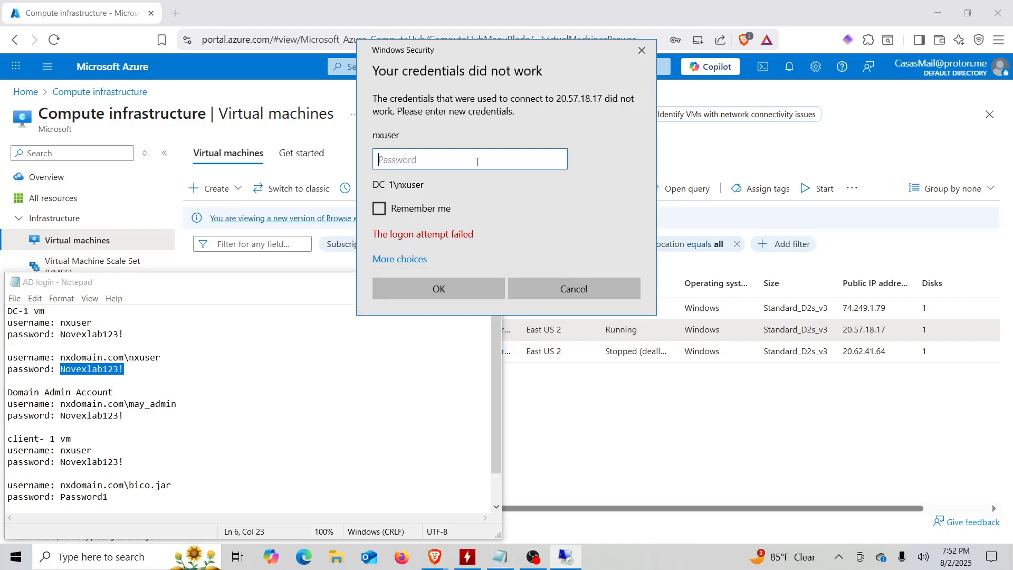
pyautogui.hotkey('ctrl', 'v')
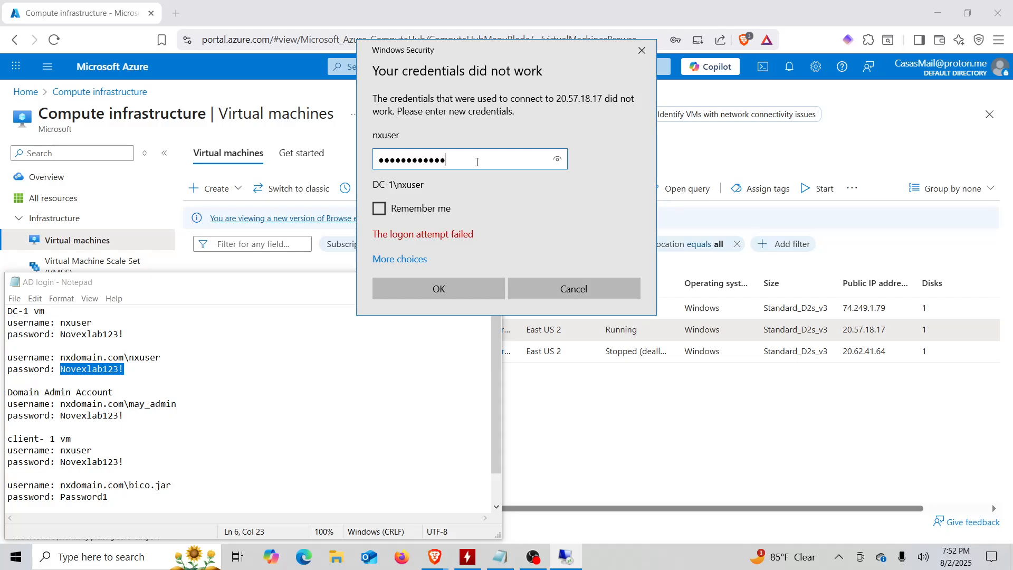
pyautogui.click(453, 284)
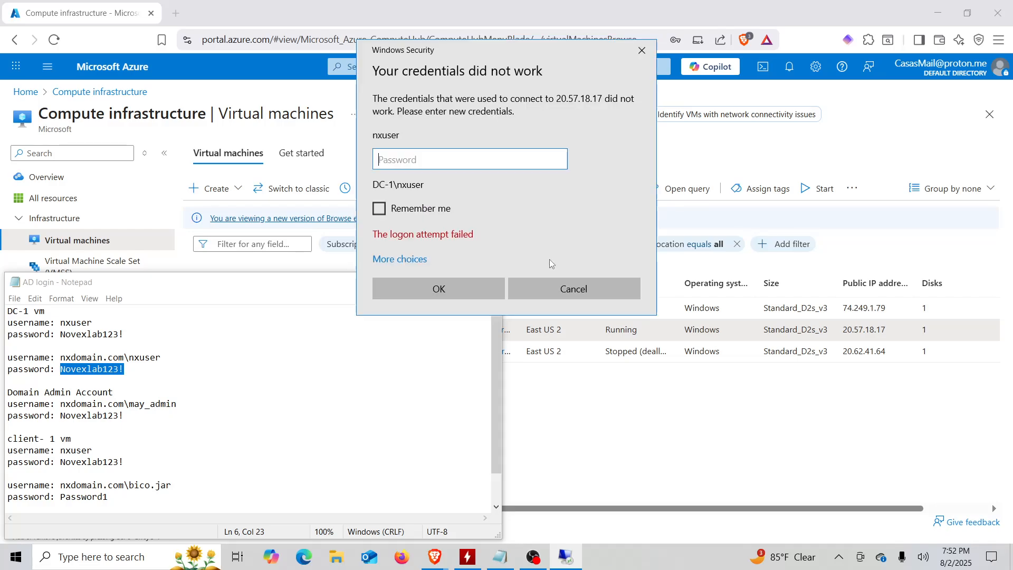
pyautogui.click(642, 51)
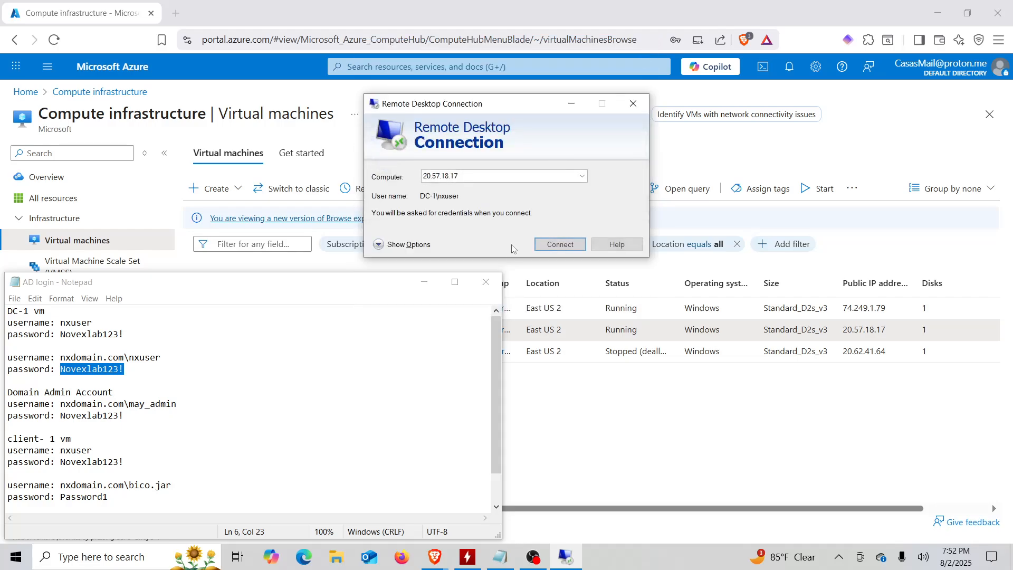
pyautogui.click(632, 103)
pyautogui.click(568, 457)
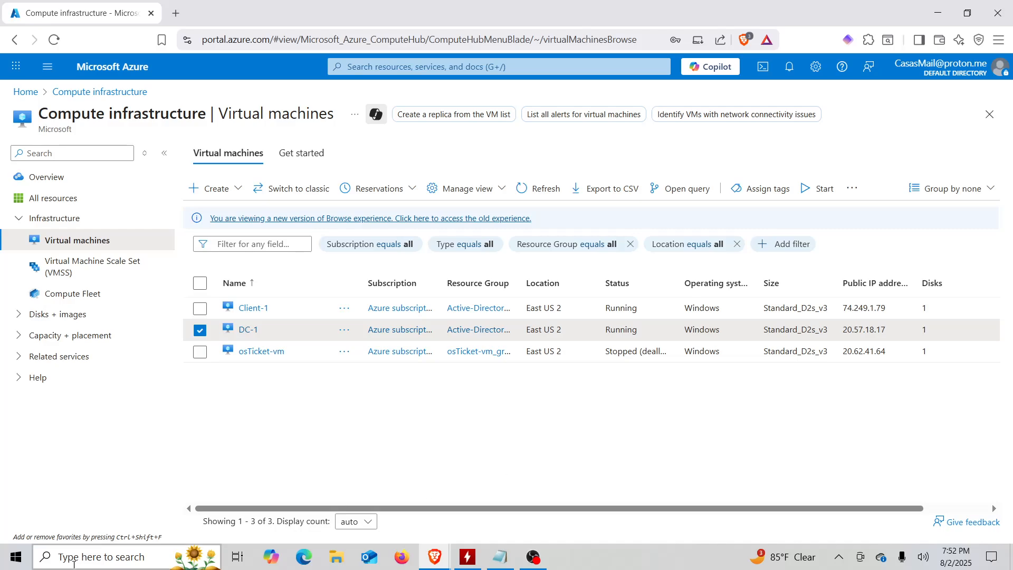
pyautogui.click(105, 557)
pyautogui.write('e')
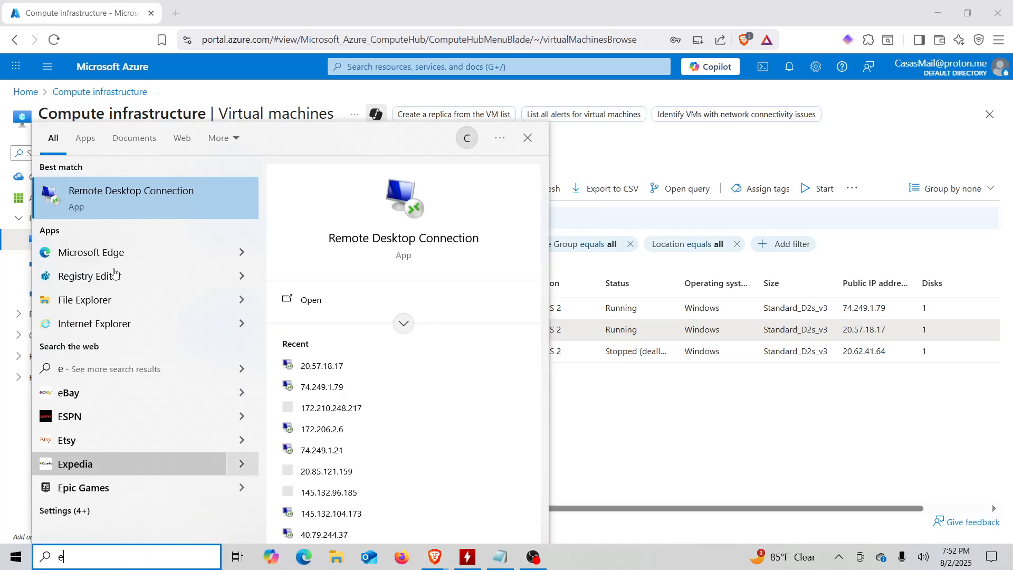
pyautogui.click(93, 195)
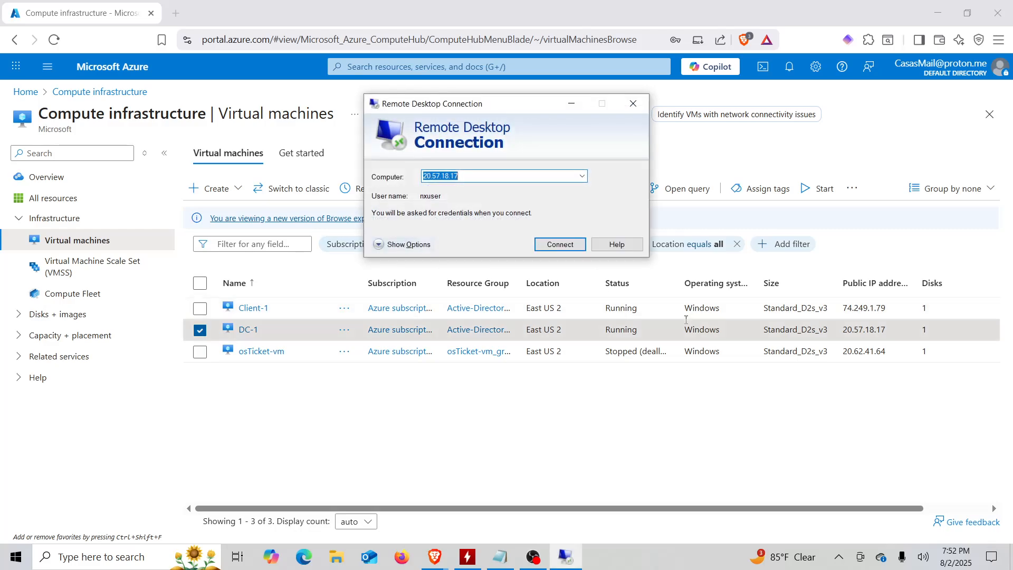
pyautogui.doubleClick(865, 330)
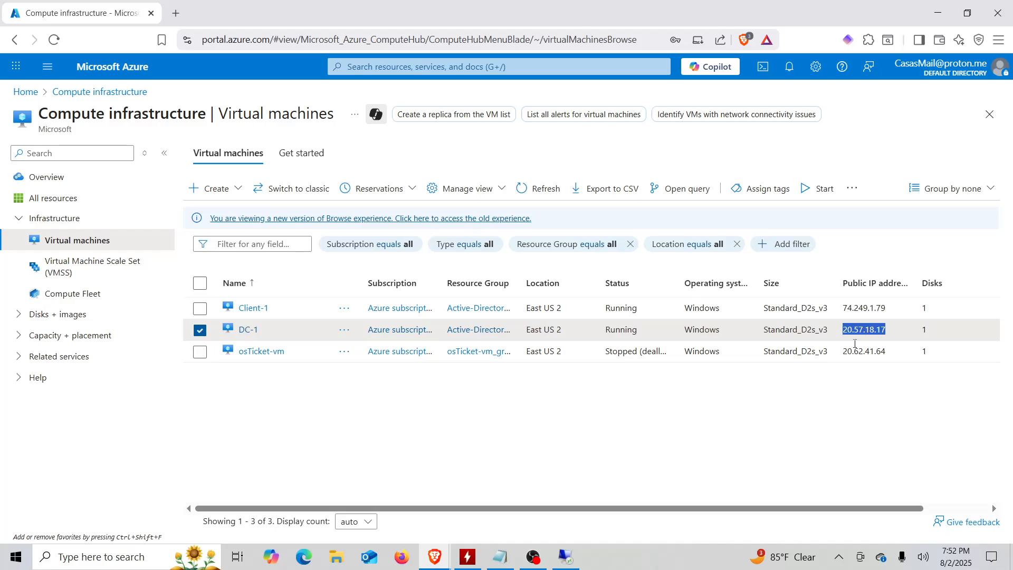
pyautogui.click(566, 556)
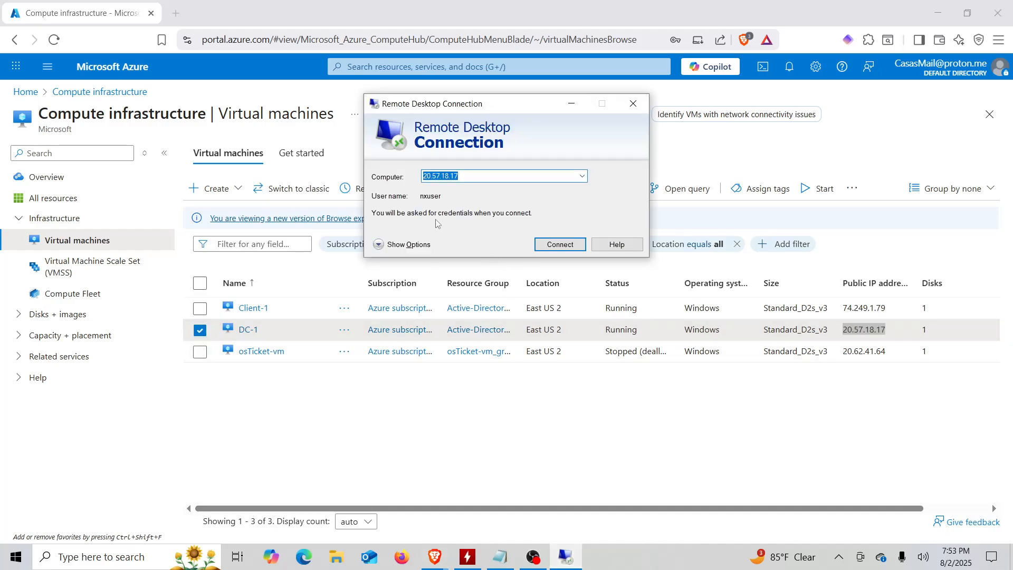
# Connect to 20.57.18.17 using a different account with the nxdomain.com domain user name.
pyautogui.click(561, 241)
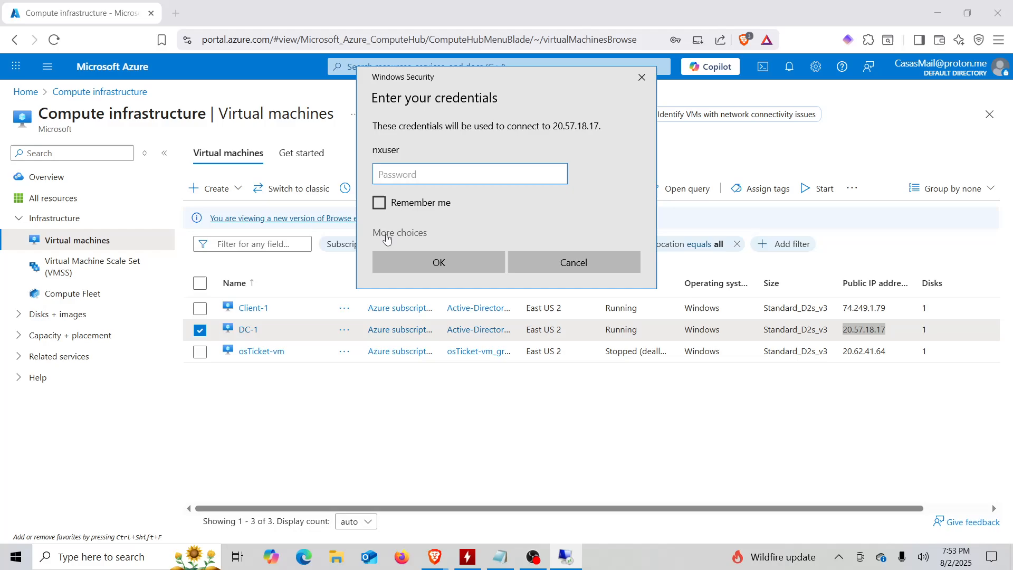
pyautogui.click(387, 238)
pyautogui.click(424, 305)
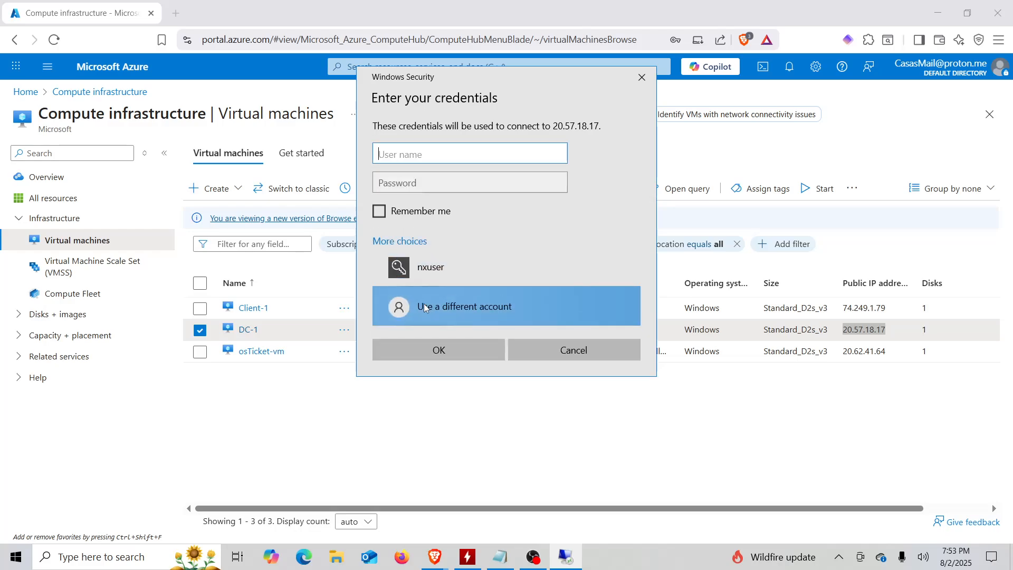
pyautogui.write('n')
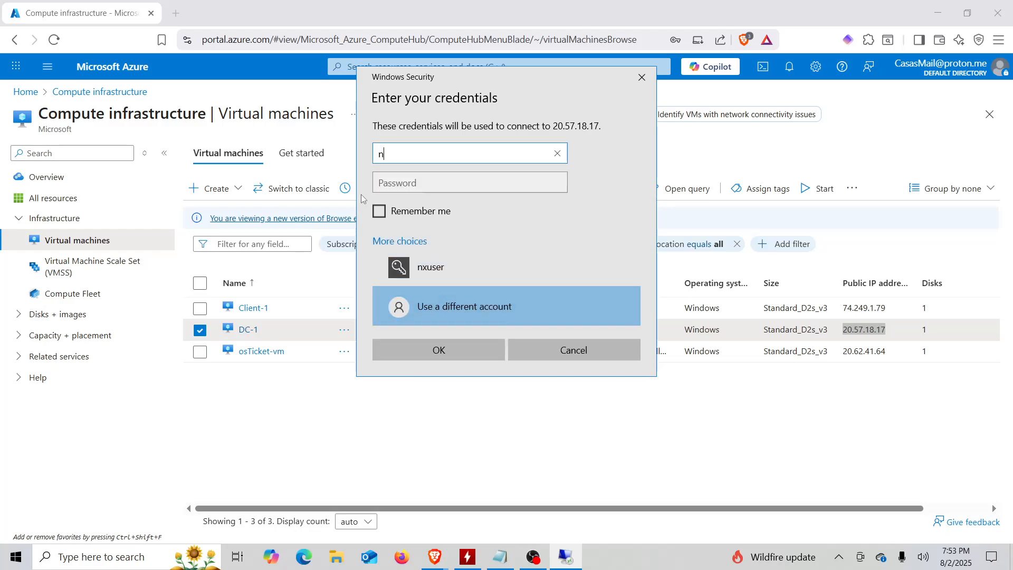
pyautogui.write('xdomain.com\\nxuser')
pyautogui.click(395, 188)
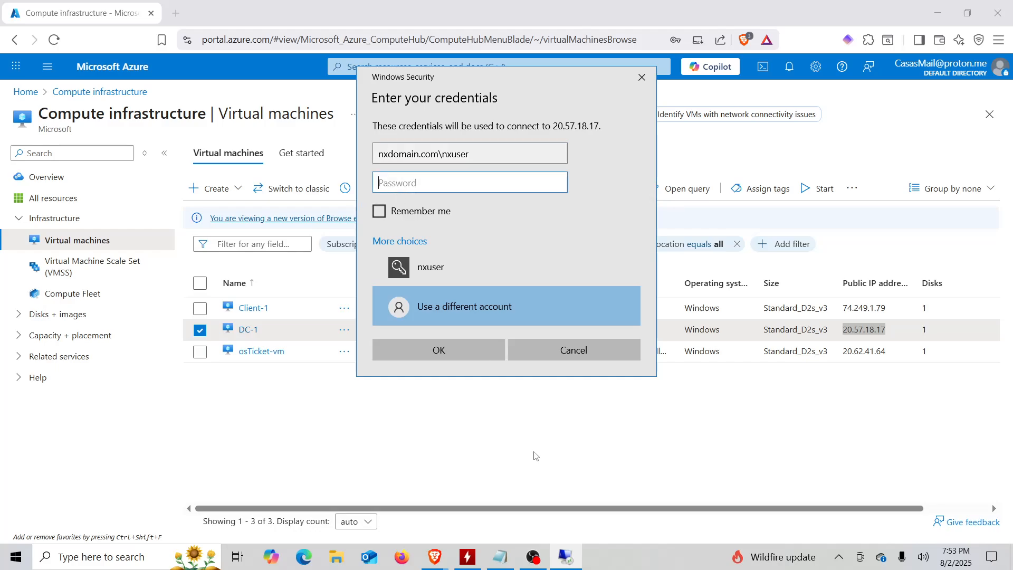
# Copy the domain password from the notes, paste it, submit, and accept the certificate warning.
pyautogui.click(501, 557)
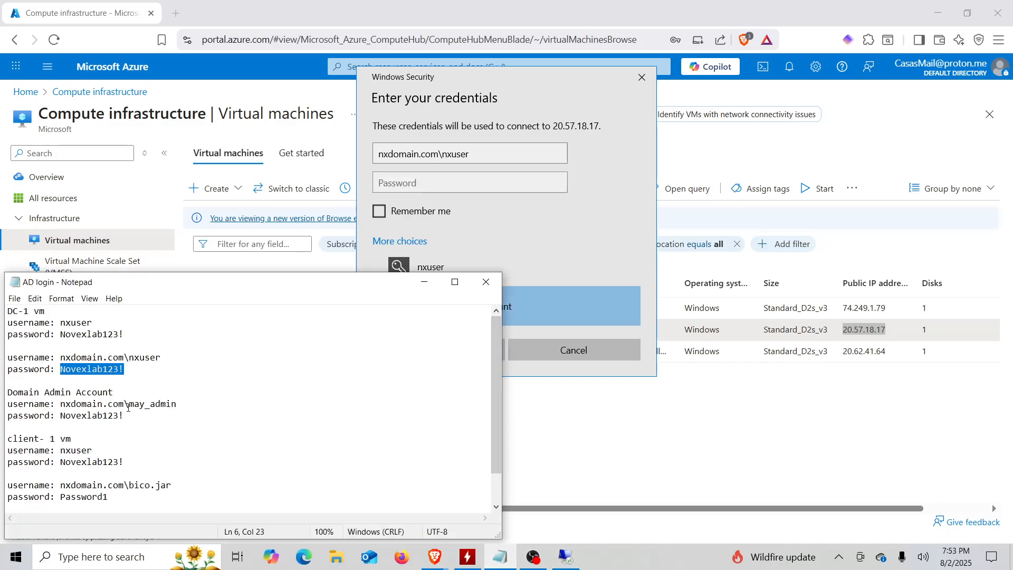
pyautogui.rightClick(98, 370)
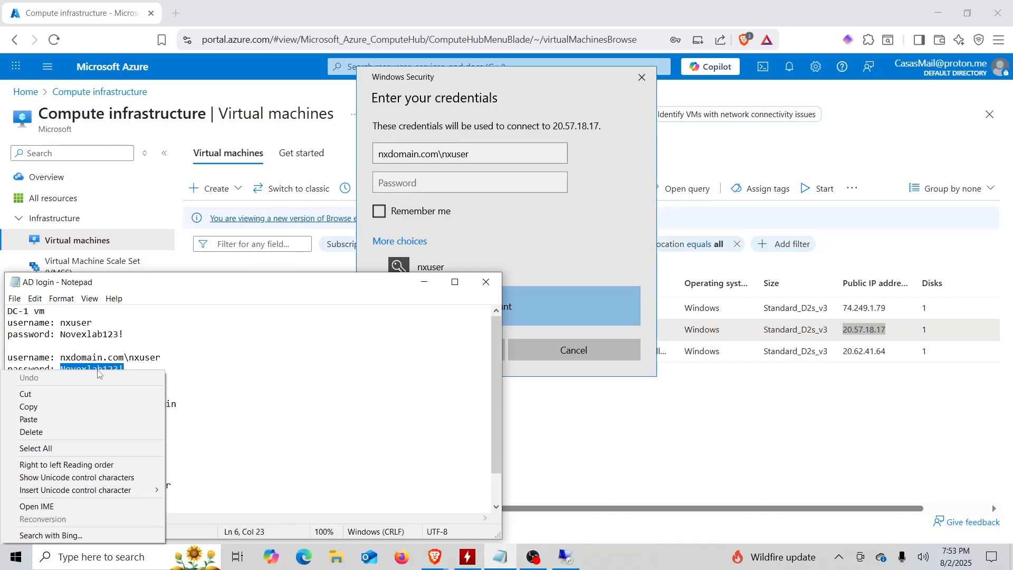
pyautogui.click(91, 406)
pyautogui.click(404, 193)
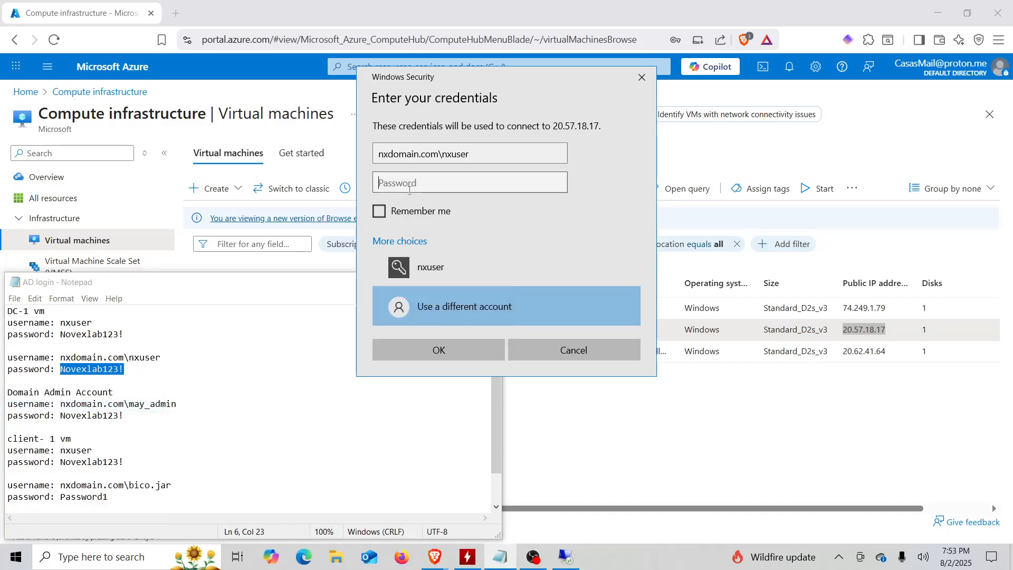
pyautogui.hotkey('ctrl', 'v')
pyautogui.click(445, 349)
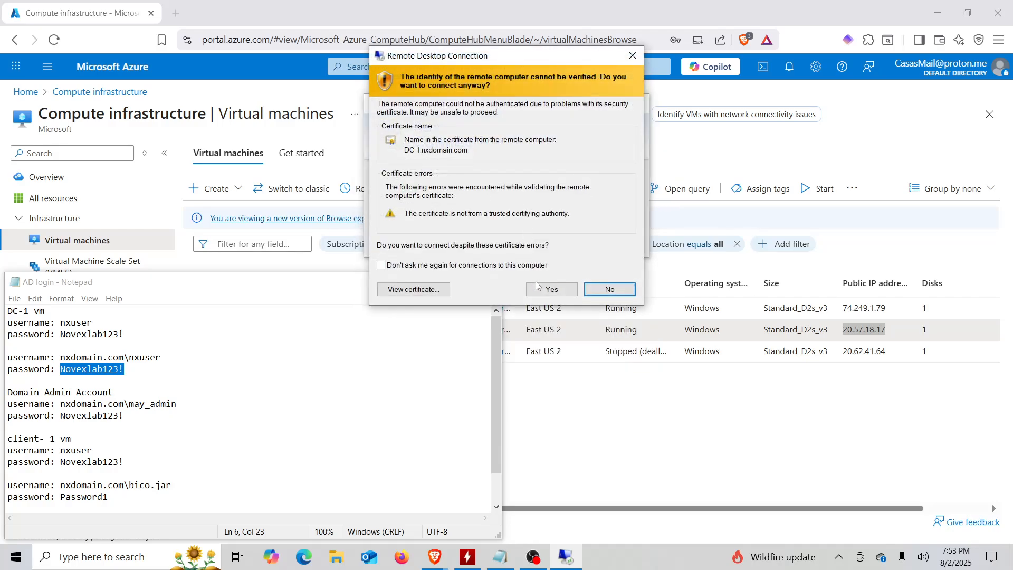
pyautogui.click(551, 289)
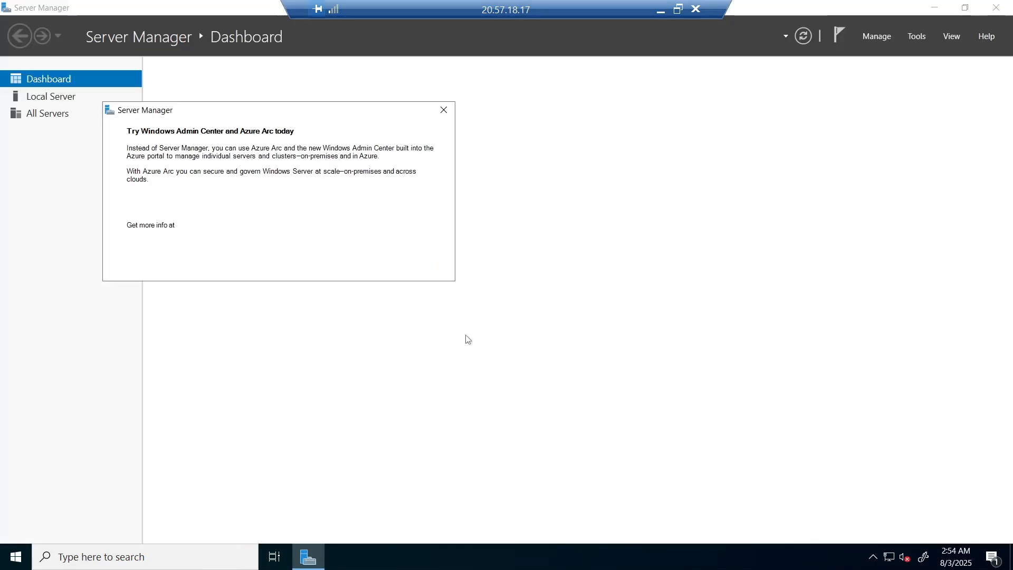
# Close the Admin Center pop-up and Server Manager, then launch Active Directory Users and Computers.
pyautogui.click(444, 110)
pyautogui.click(996, 7)
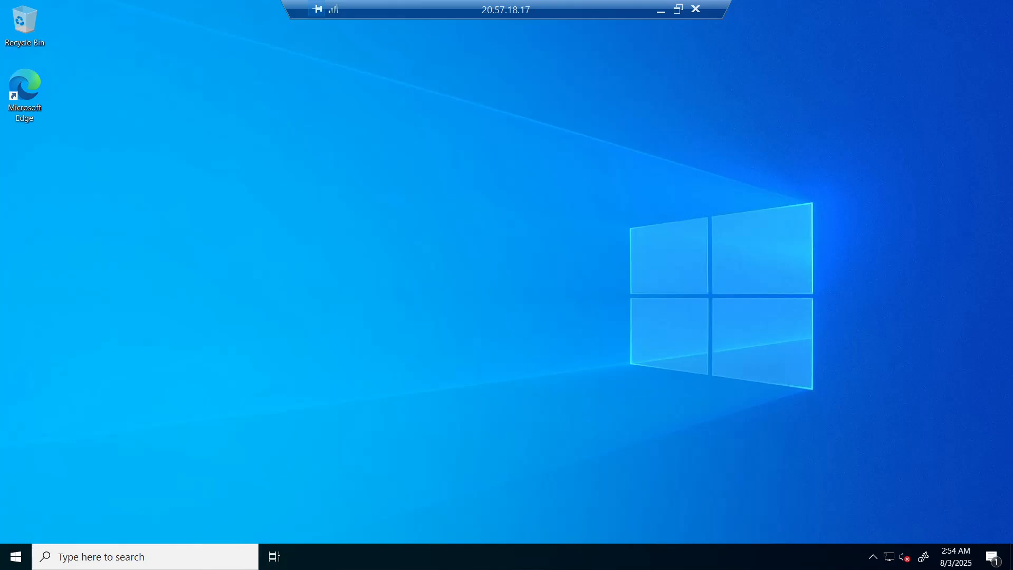
pyautogui.click(16, 558)
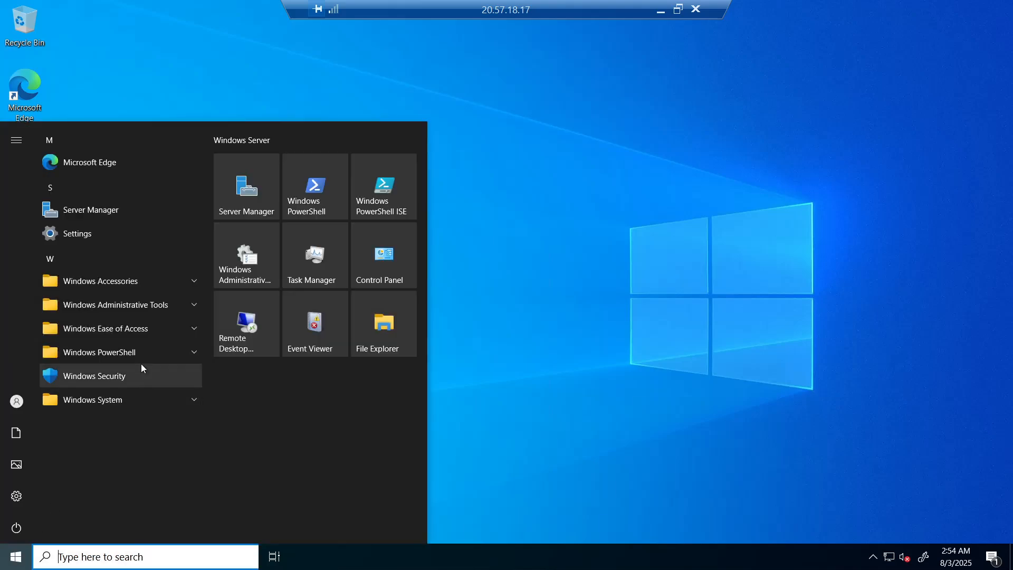
pyautogui.click(196, 312)
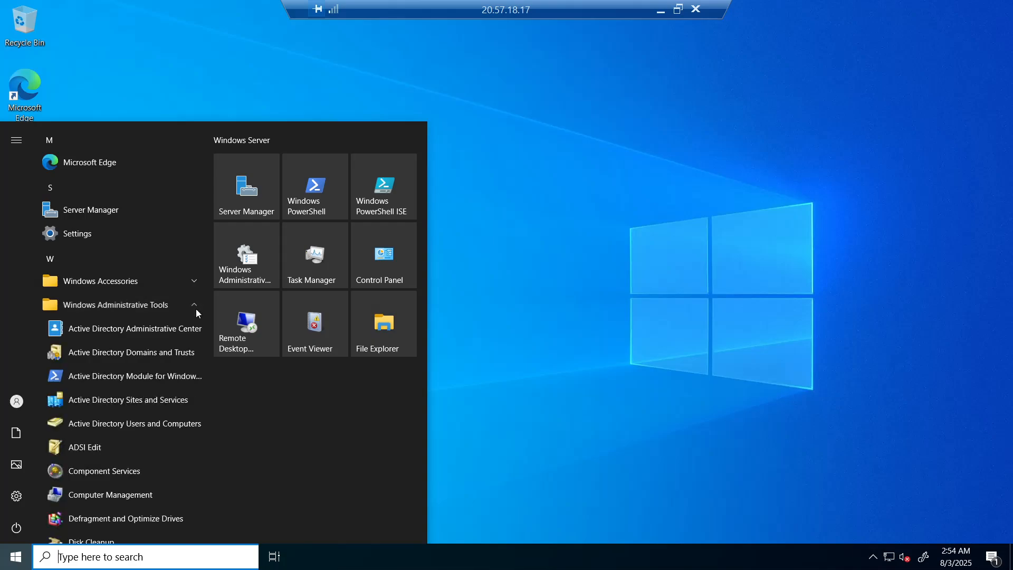
pyautogui.click(164, 428)
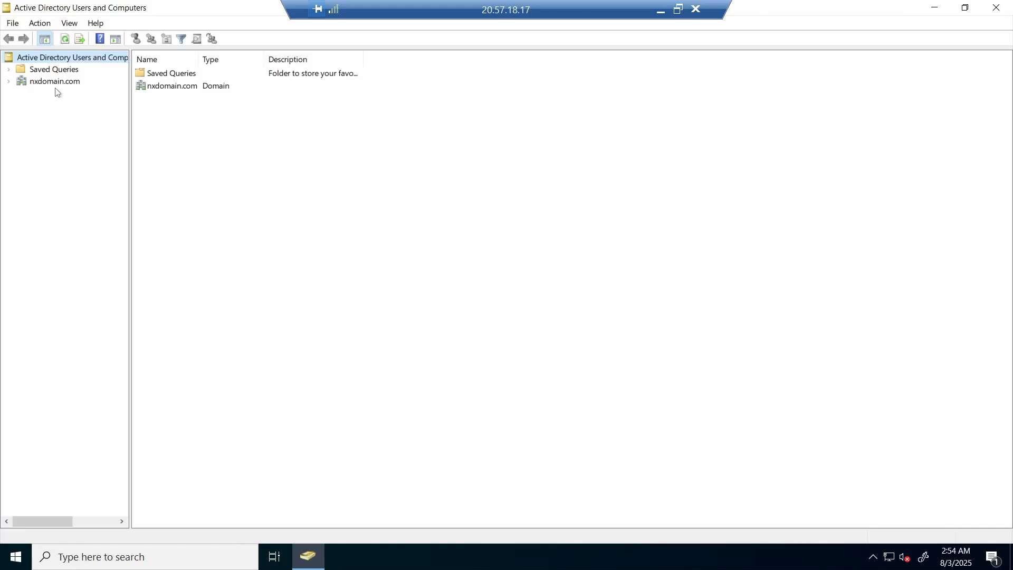
# Create the __EMPLOYEES organizational unit under nxdomain.com.
pyautogui.click(35, 84)
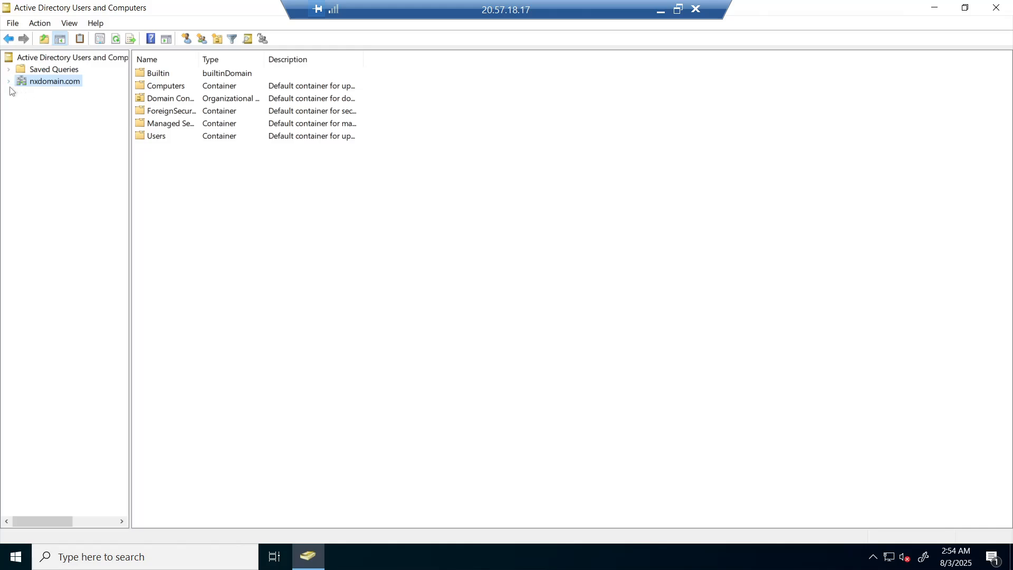
pyautogui.click(9, 83)
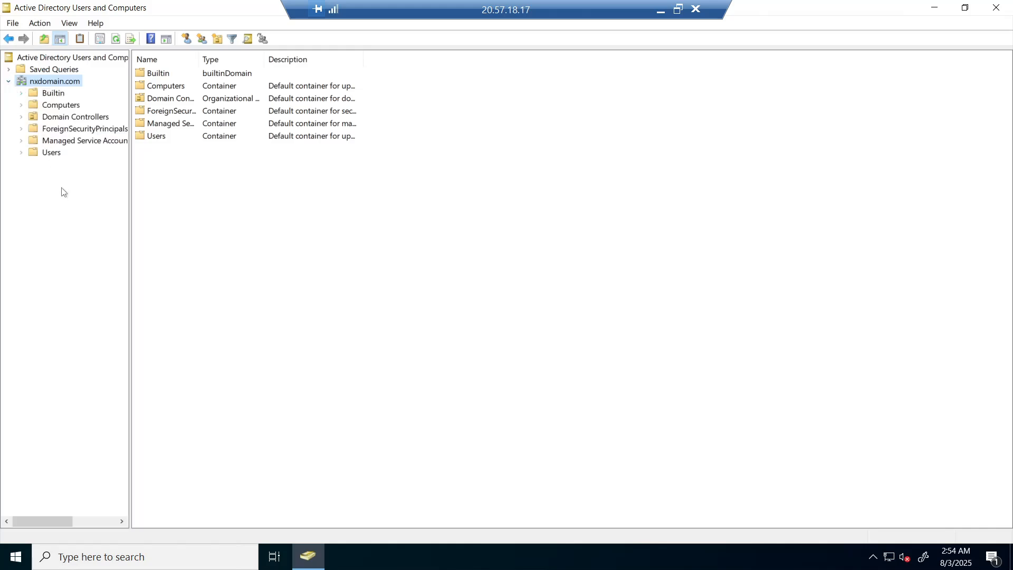
pyautogui.rightClick(59, 86)
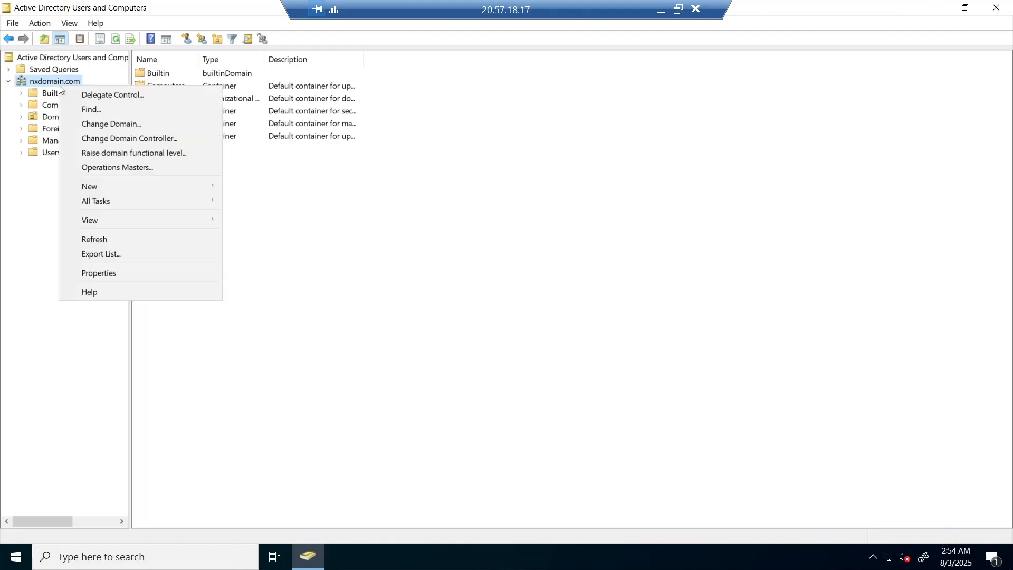
pyautogui.moveTo(121, 181)
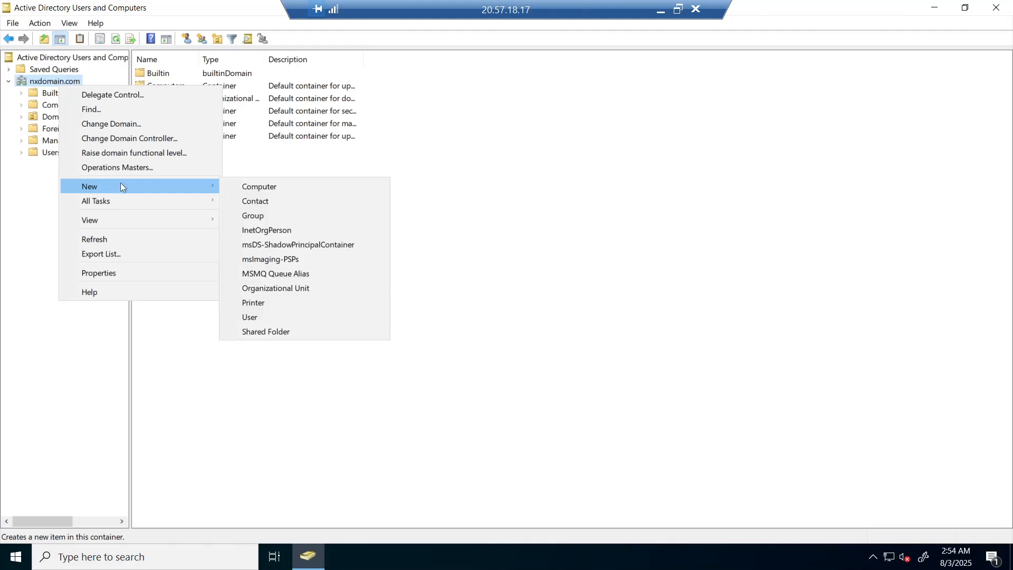
pyautogui.click(284, 289)
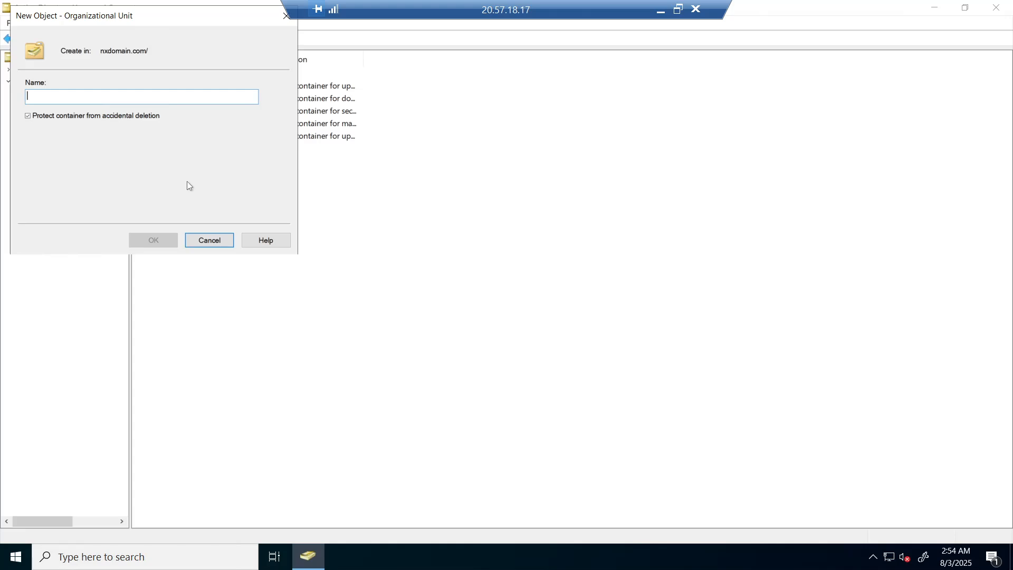
pyautogui.write('_')
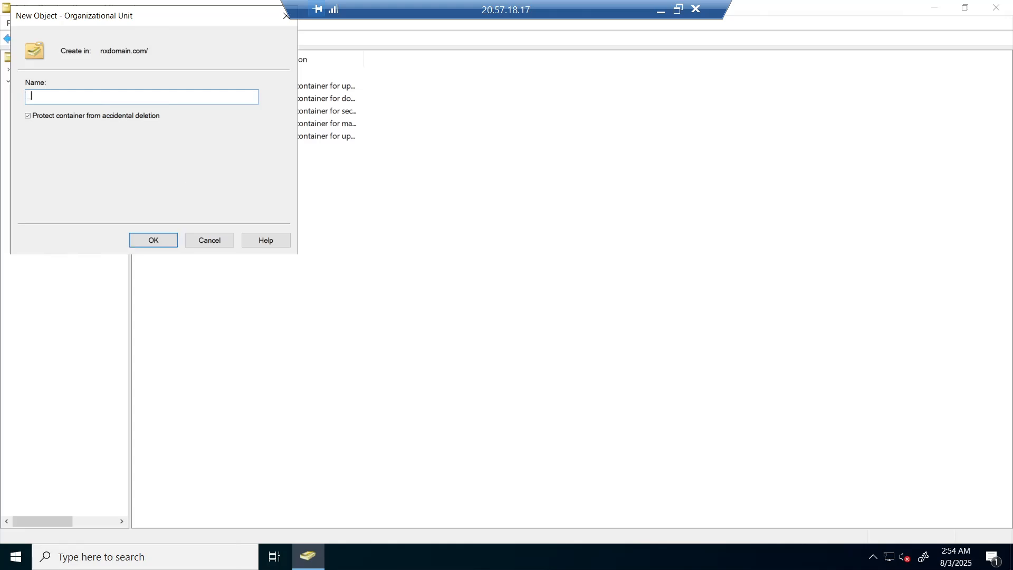
pyautogui.write('_EMPLOYEES')
pyautogui.click(160, 239)
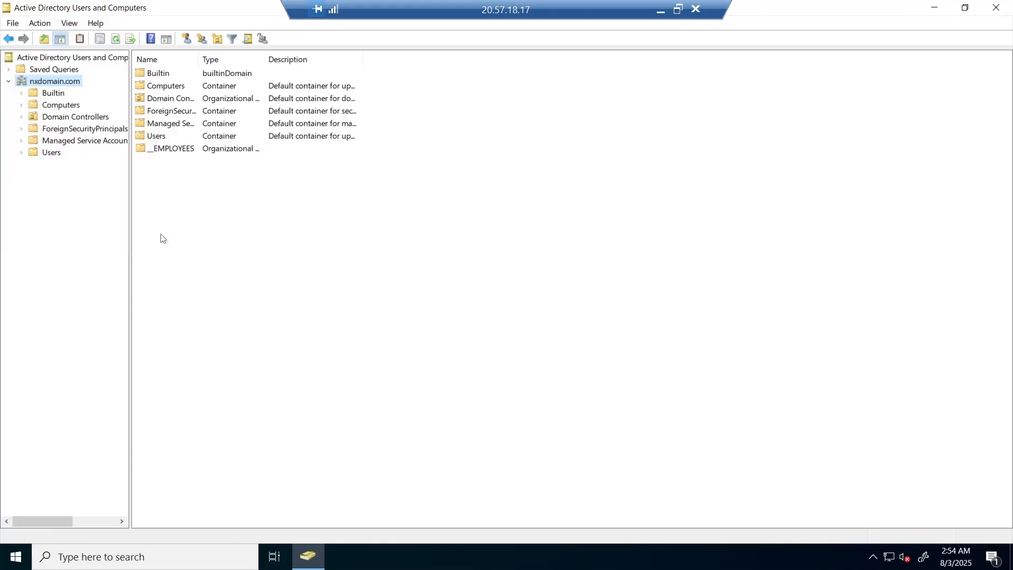
# Create the _ADMINS organizational unit under nxdomain.com and select it.
pyautogui.rightClick(50, 81)
pyautogui.moveTo(121, 182)
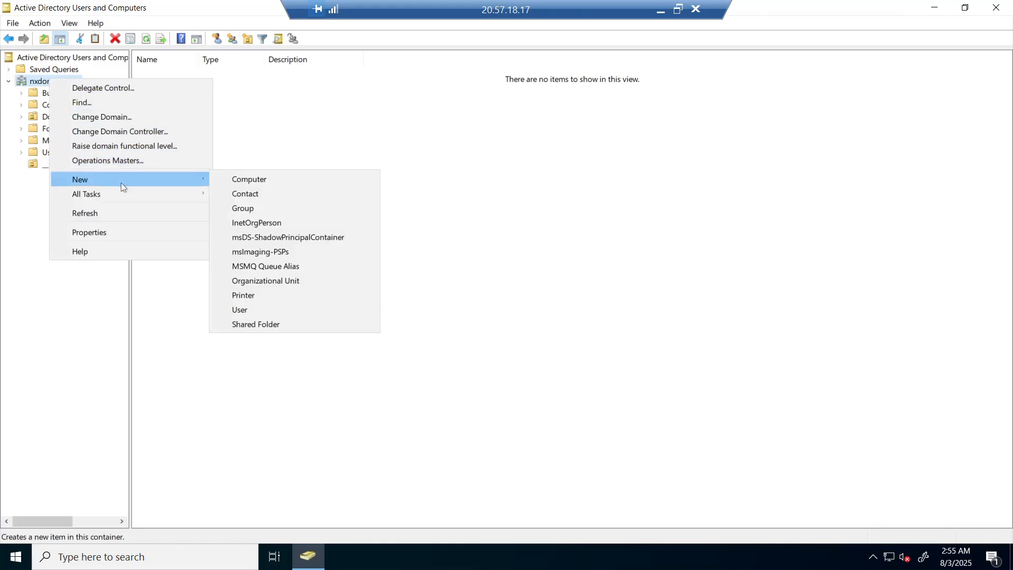
pyautogui.click(264, 281)
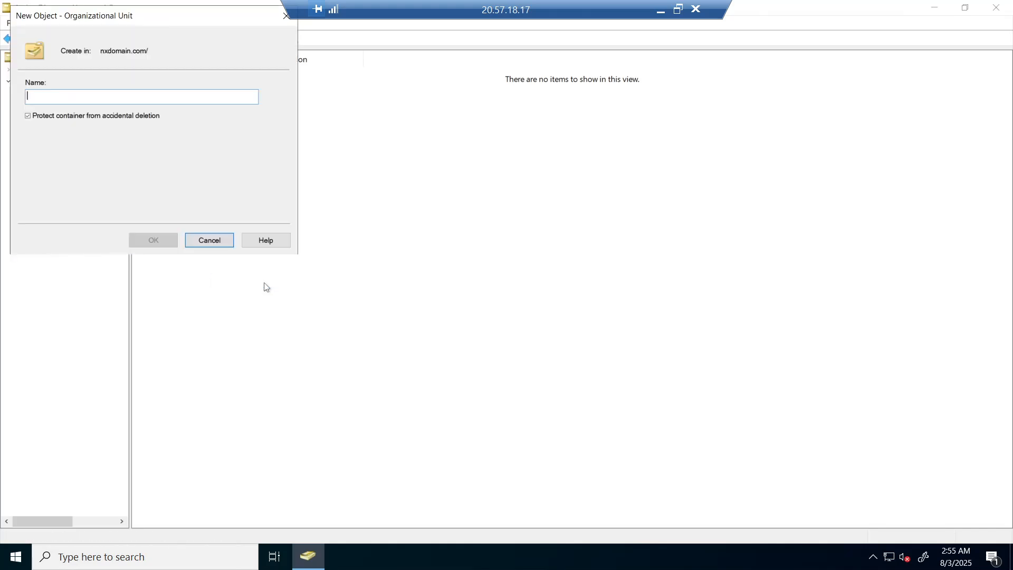
pyautogui.write('_ADMINS')
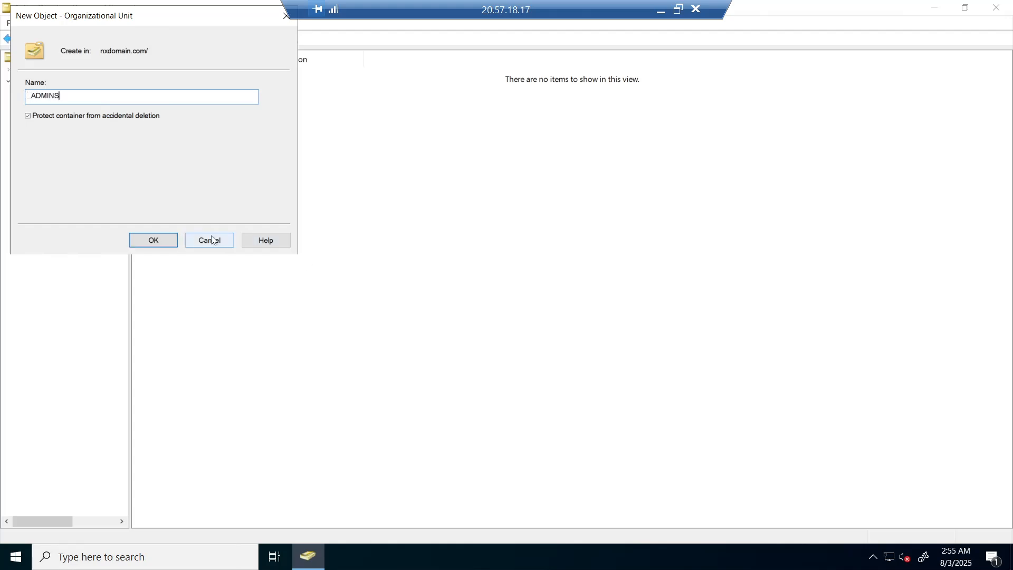
pyautogui.click(170, 241)
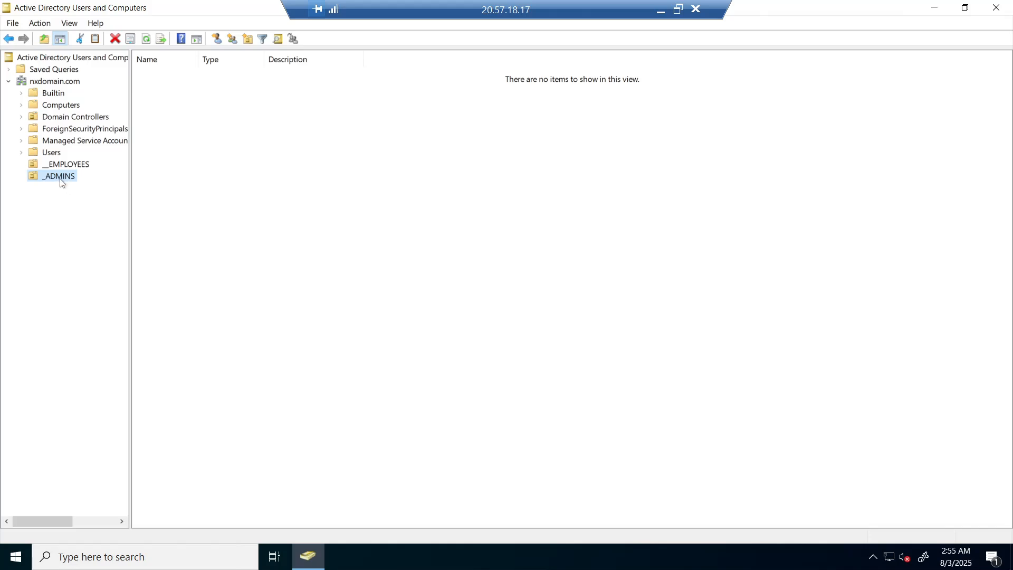
pyautogui.click(270, 165)
# Begin a new user in _ADMINS, entering the admin's first, last and logon names.
pyautogui.rightClick(270, 161)
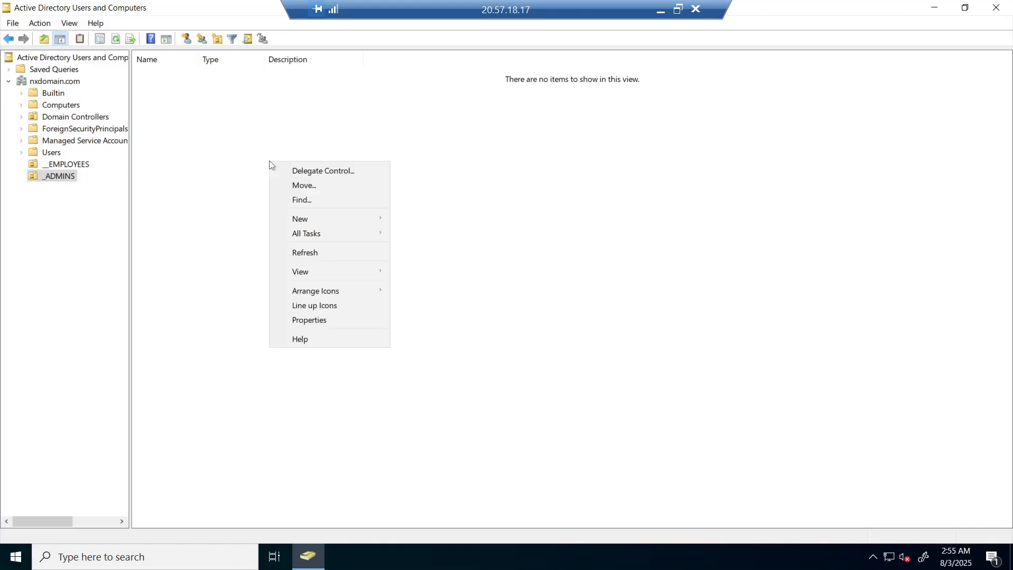
pyautogui.moveTo(308, 218)
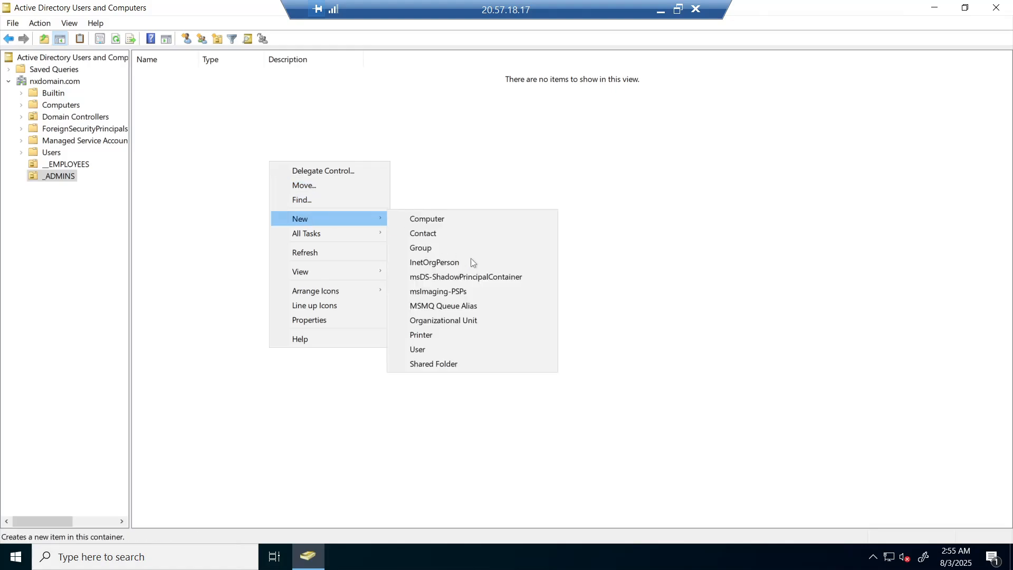
pyautogui.click(451, 350)
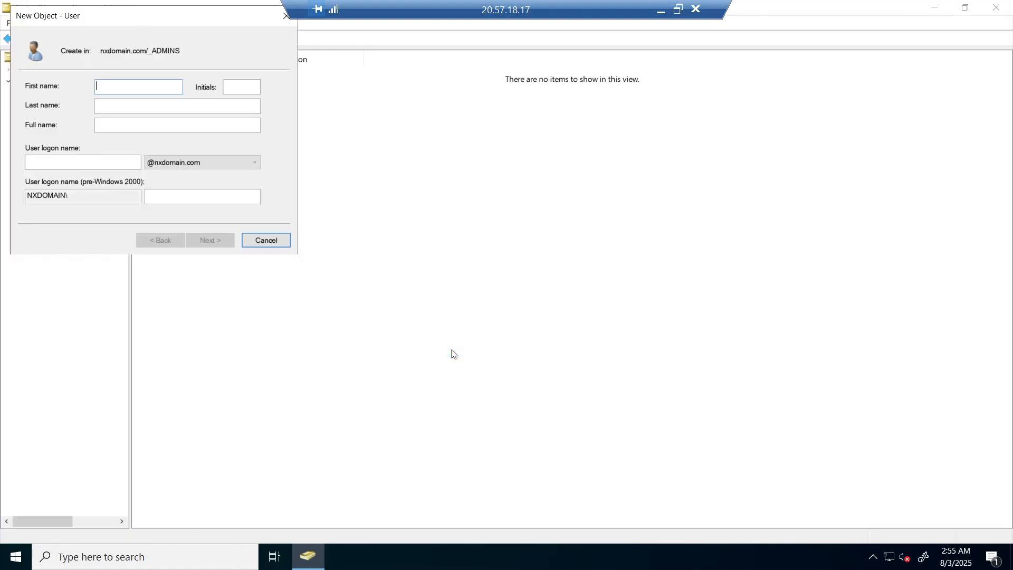
pyautogui.write('May')
pyautogui.click(175, 106)
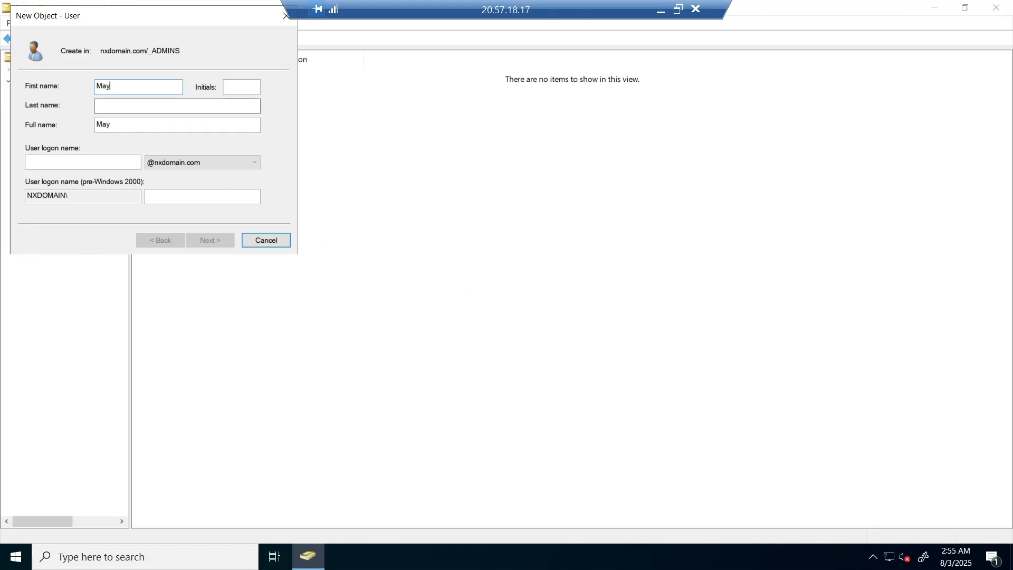
pyautogui.write('Doe')
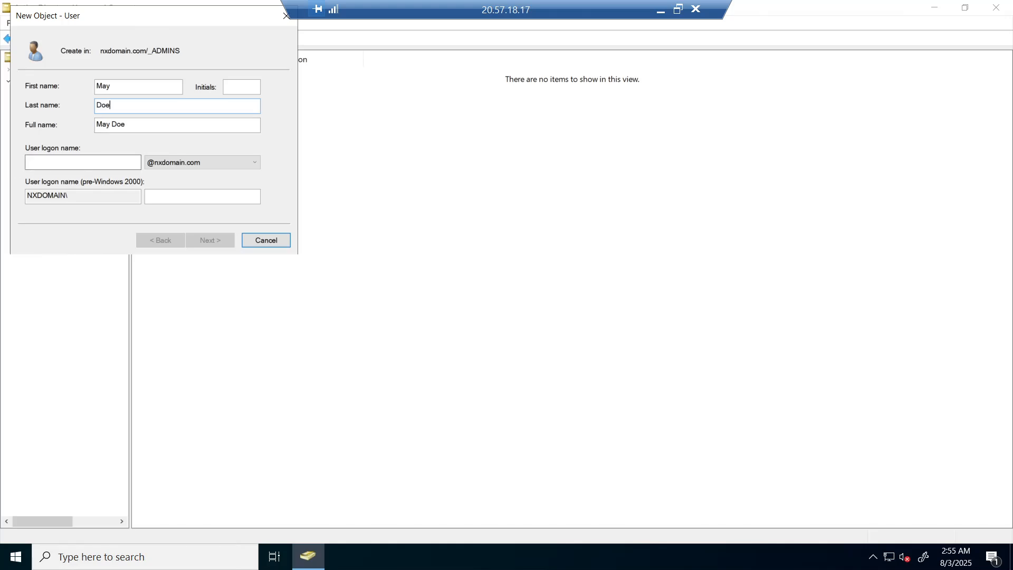
pyautogui.click(74, 162)
pyautogui.write('may_admin')
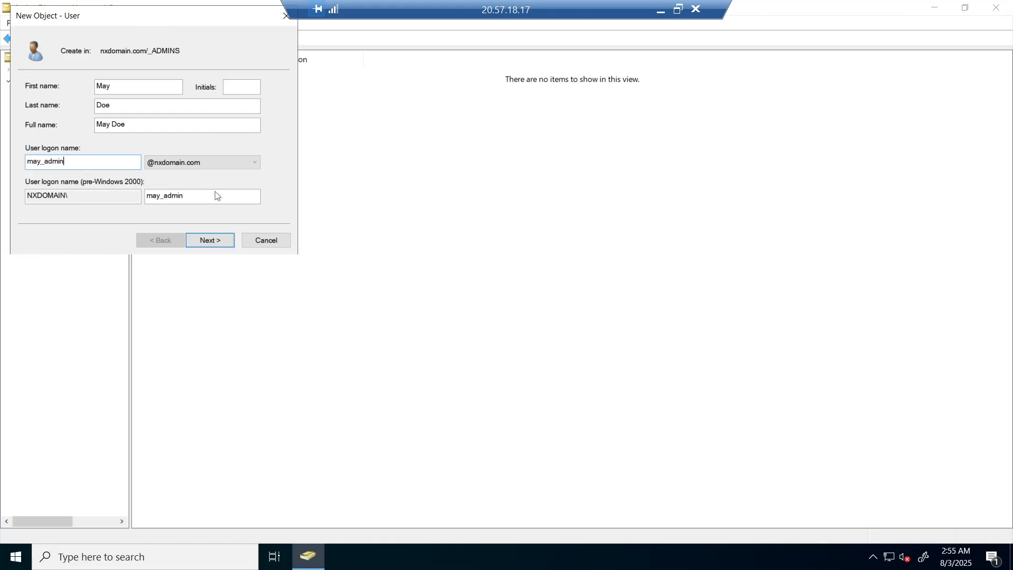
pyautogui.click(210, 241)
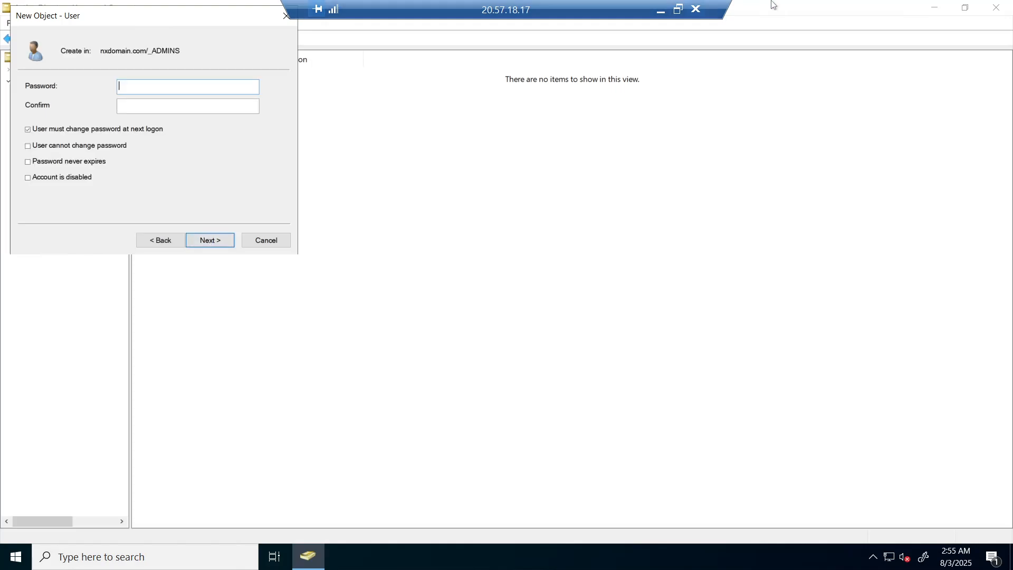
pyautogui.click(661, 14)
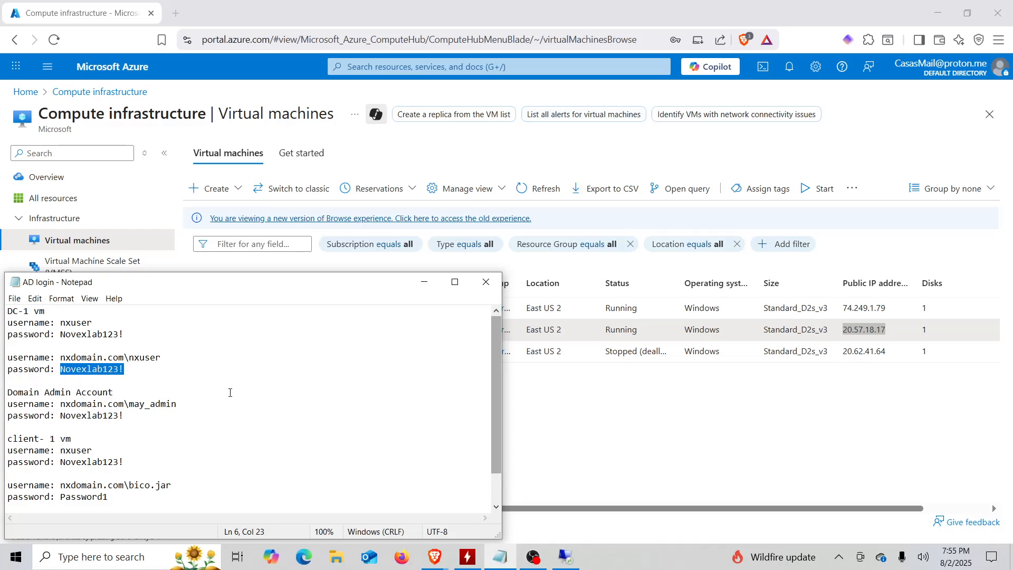
pyautogui.click(140, 392)
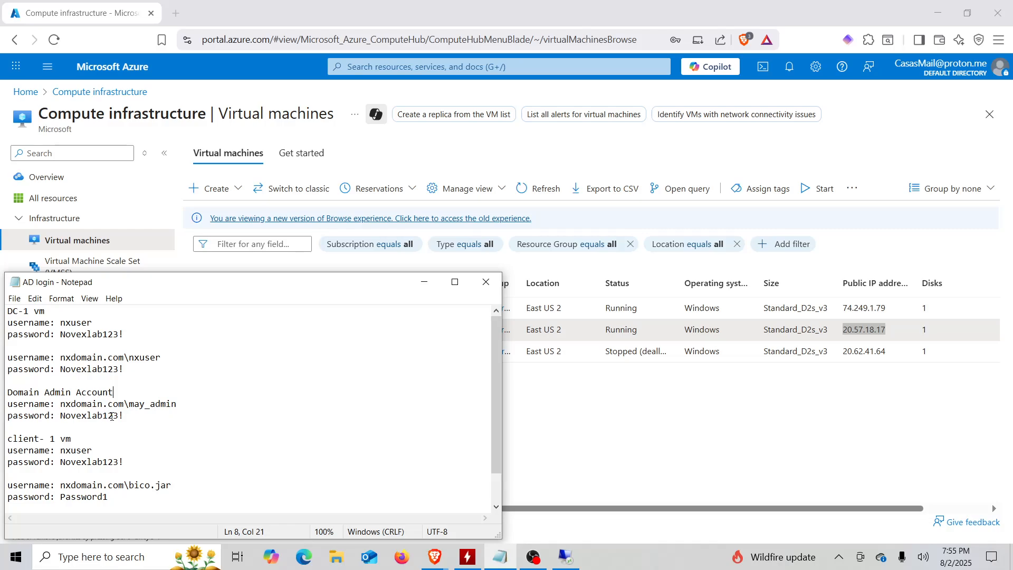
pyautogui.moveTo(125, 416); pyautogui.dragTo(62, 418)
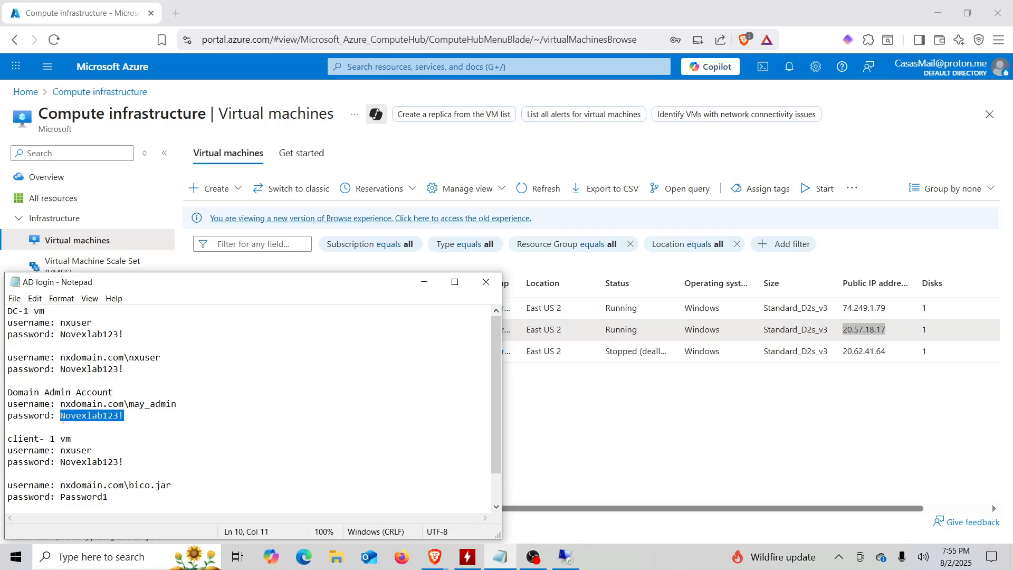
pyautogui.click(108, 405)
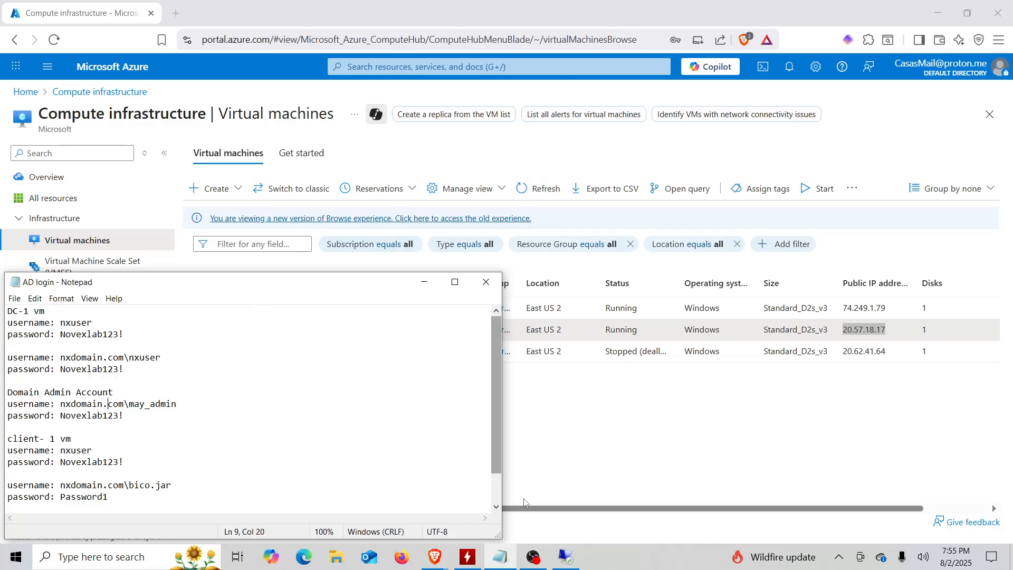
pyautogui.click(566, 557)
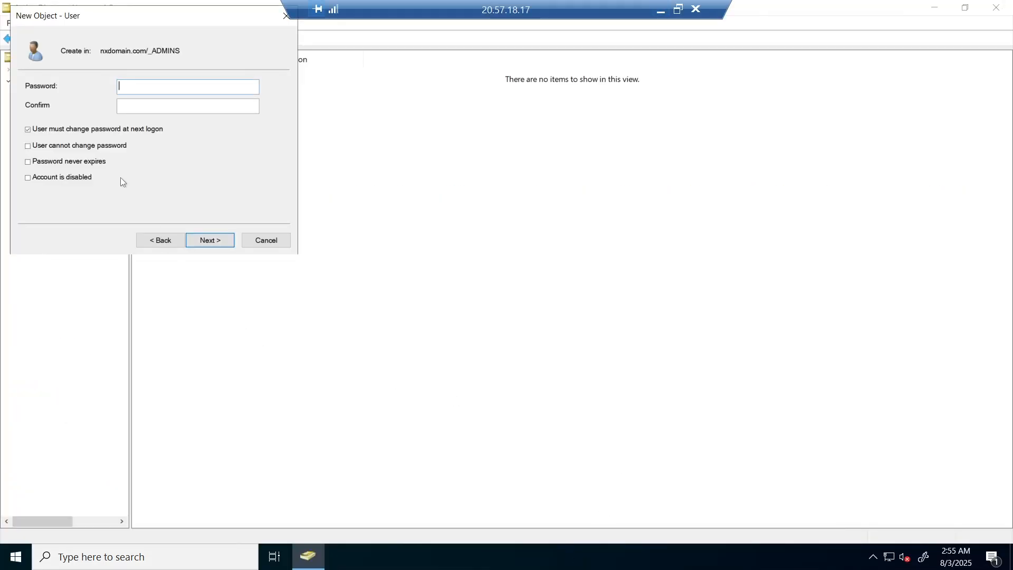
# Paste the password into both fields, set it to never expire, and finish the new user.
pyautogui.hotkey('ctrl', 'v')
pyautogui.press('Tab')
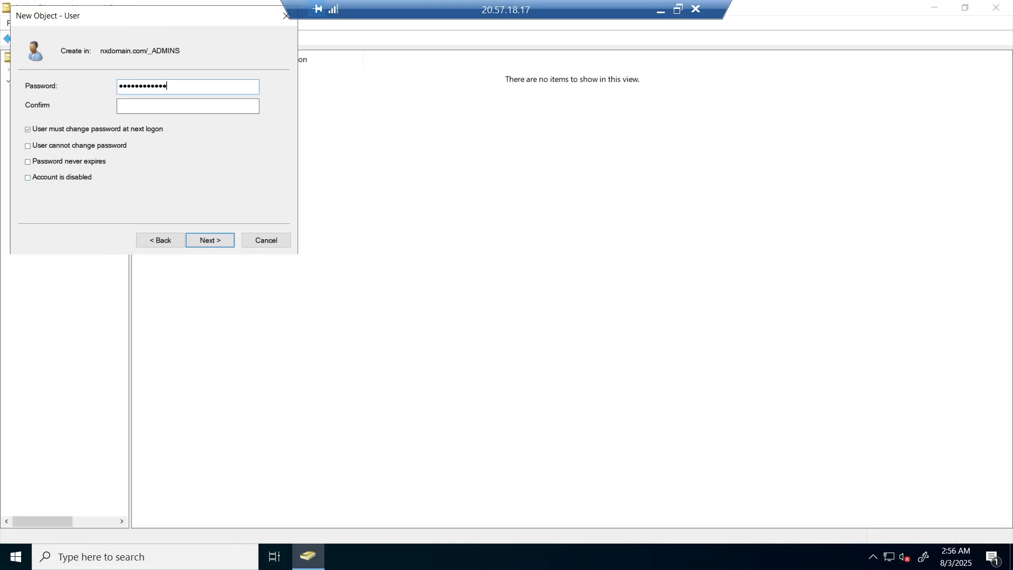
pyautogui.hotkey('ctrl', 'v')
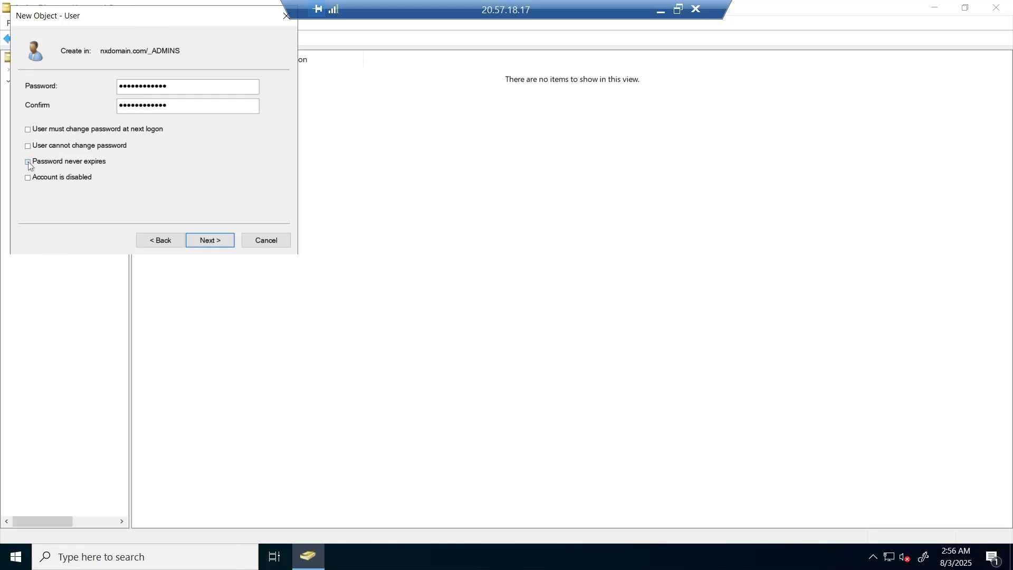
pyautogui.click(28, 162)
pyautogui.click(210, 243)
pyautogui.click(209, 243)
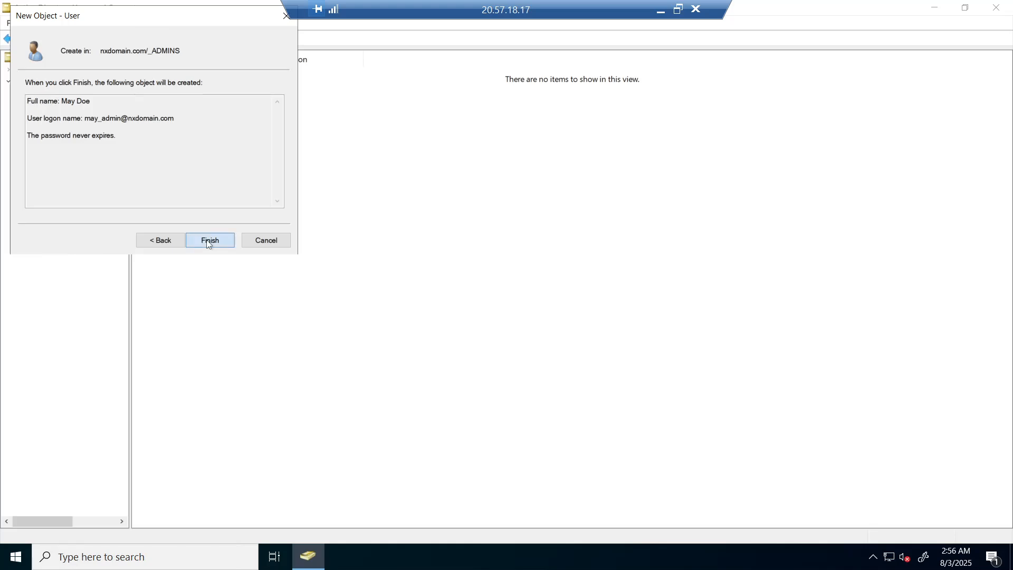
pyautogui.click(209, 243)
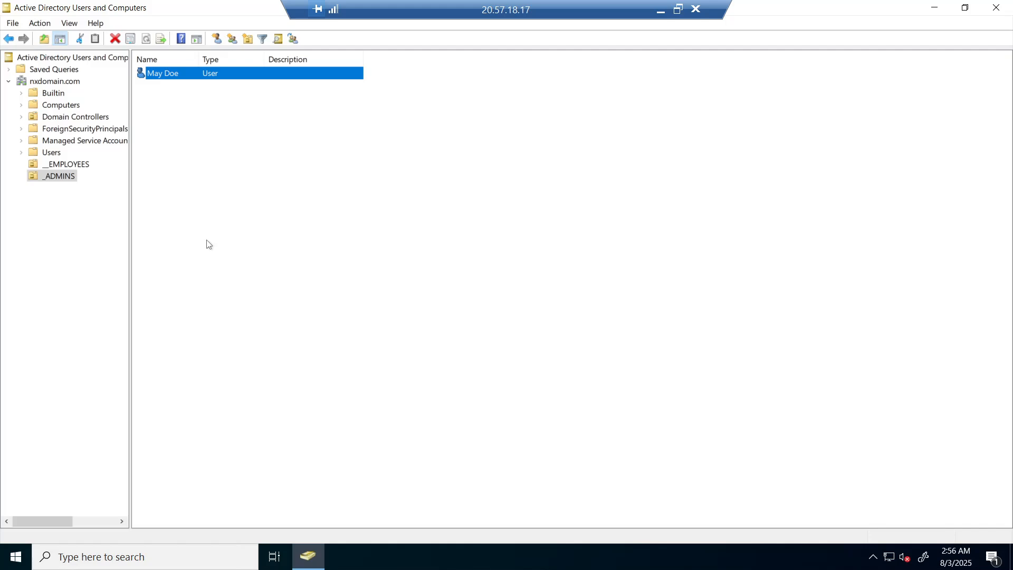
# Add the new admin user to the Domain Admins group in its Member Of properties.
pyautogui.doubleClick(164, 72)
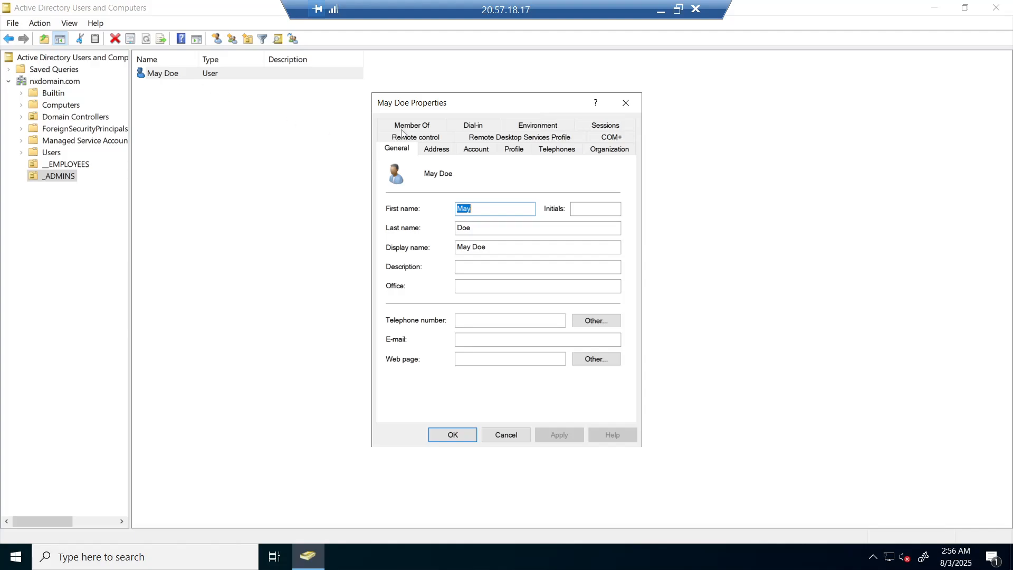
pyautogui.click(422, 126)
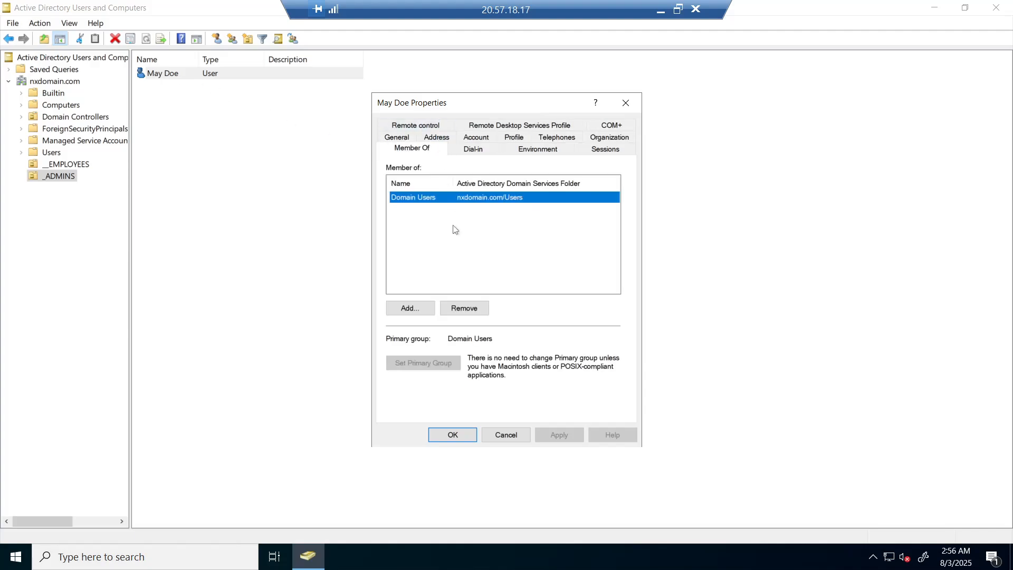
pyautogui.click(408, 308)
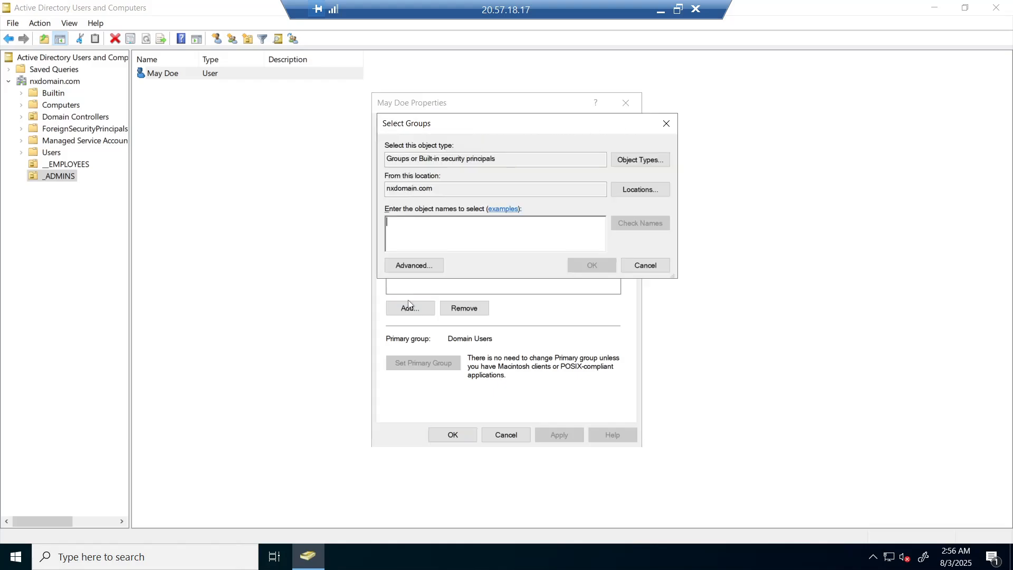
pyautogui.write('dom')
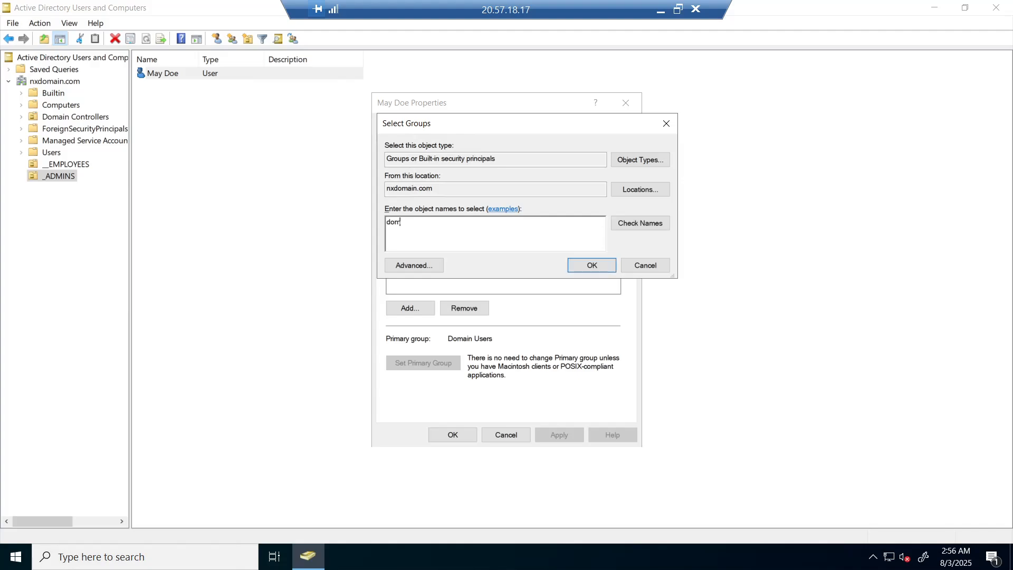
pyautogui.write('ain admins')
pyautogui.click(628, 228)
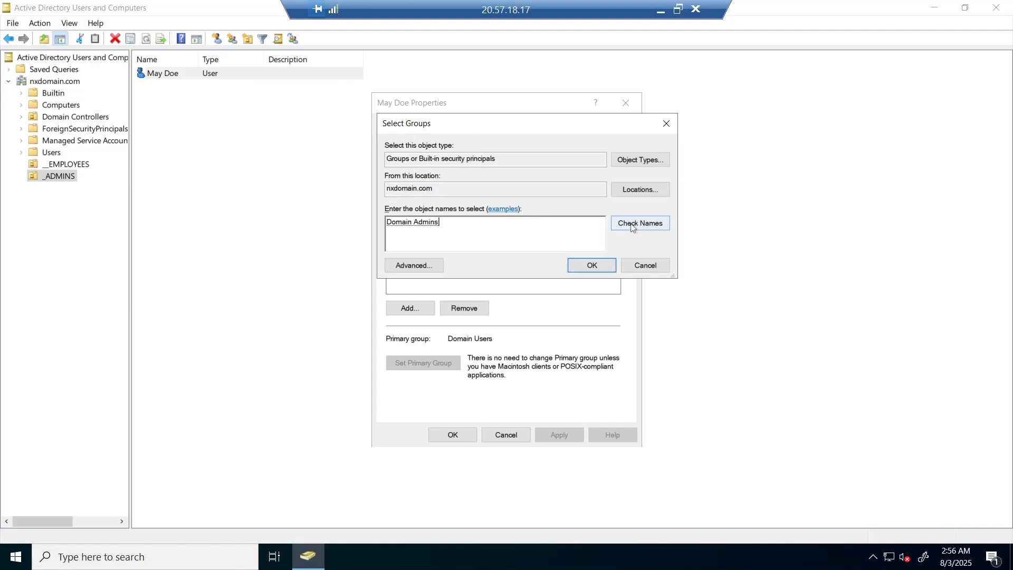
pyautogui.click(592, 266)
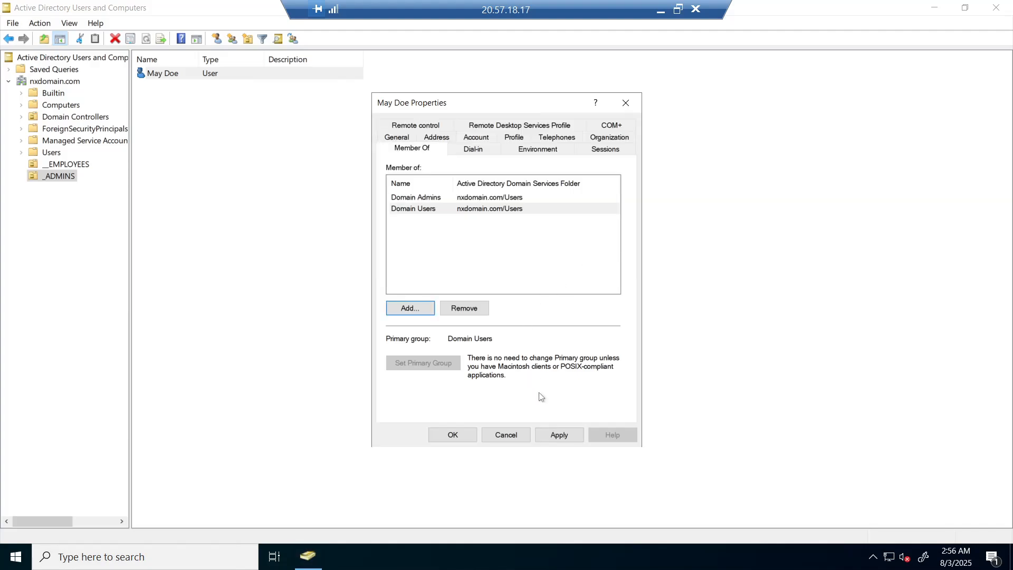
pyautogui.click(559, 436)
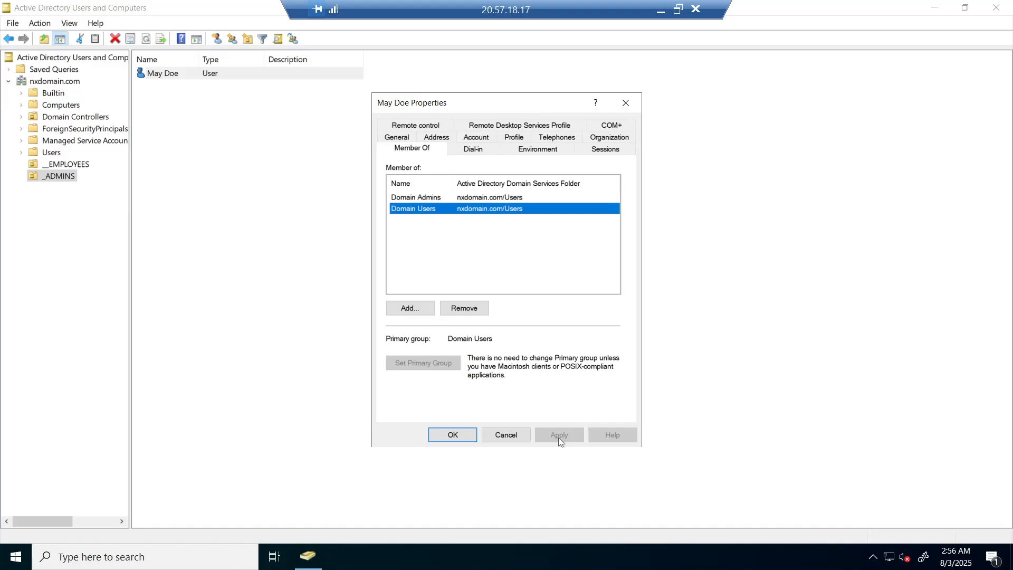
pyautogui.click(452, 436)
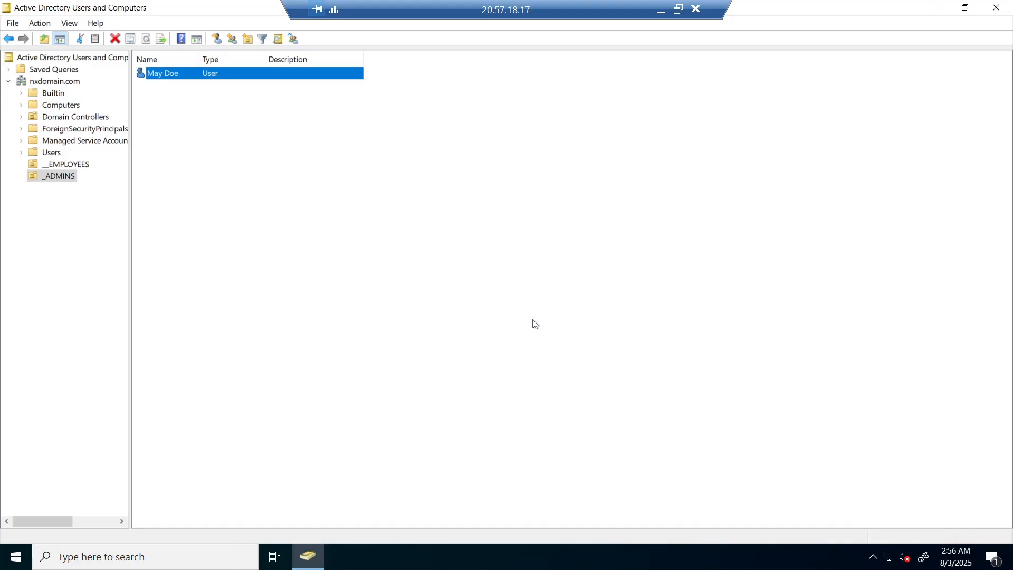
# Open Remote Desktop Connection and connect to Client-1's IP 74.249.1.79.
pyautogui.click(660, 11)
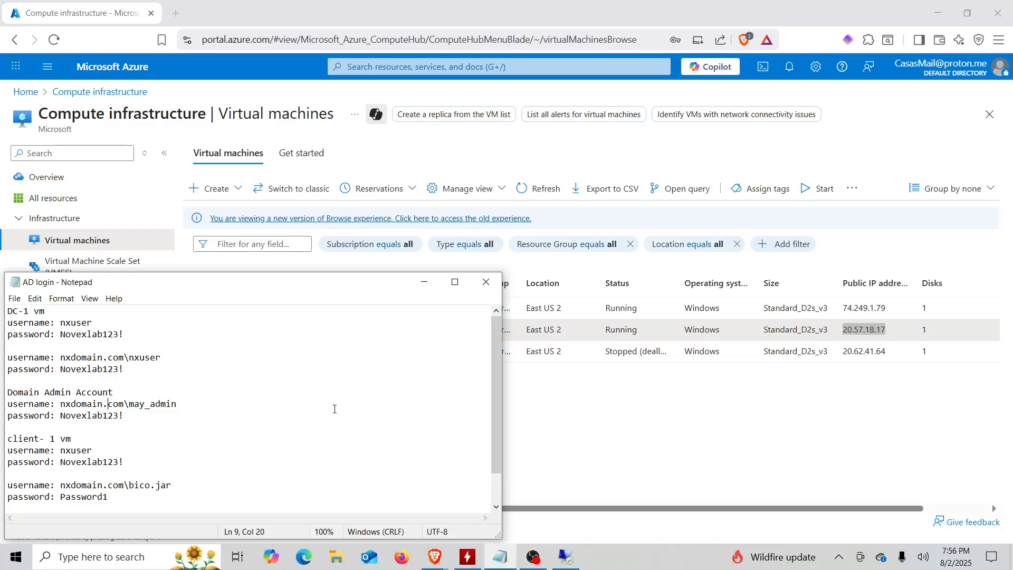
pyautogui.click(629, 433)
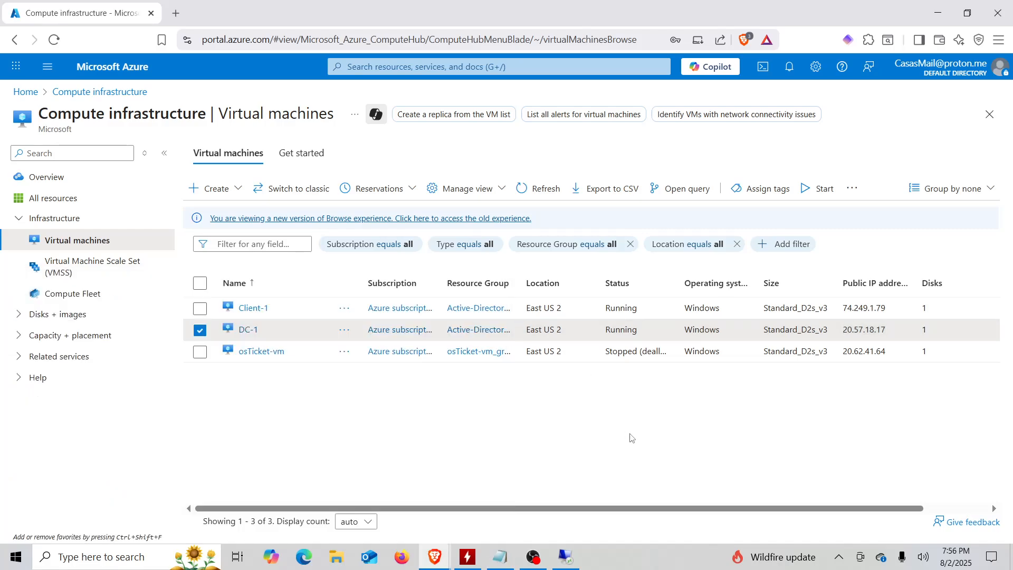
pyautogui.click(135, 555)
pyautogui.write('remo')
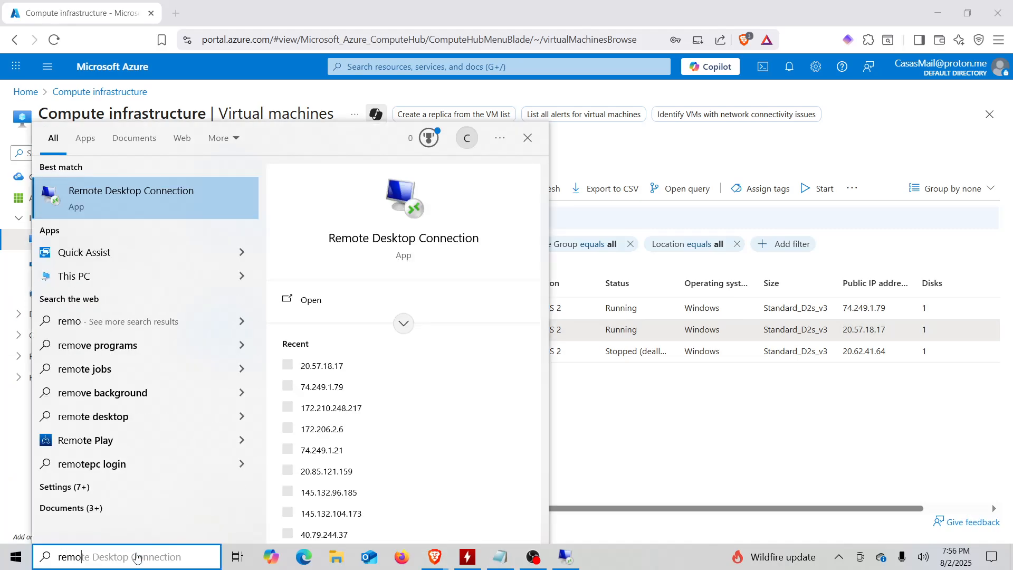
pyautogui.click(199, 206)
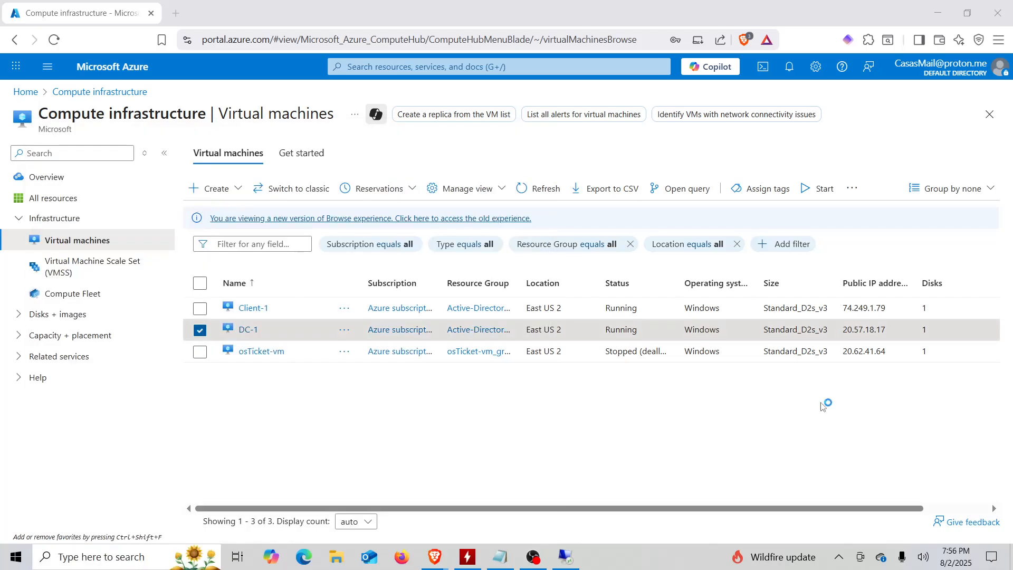
pyautogui.doubleClick(870, 307)
pyautogui.hotkey('ctrl', 'c')
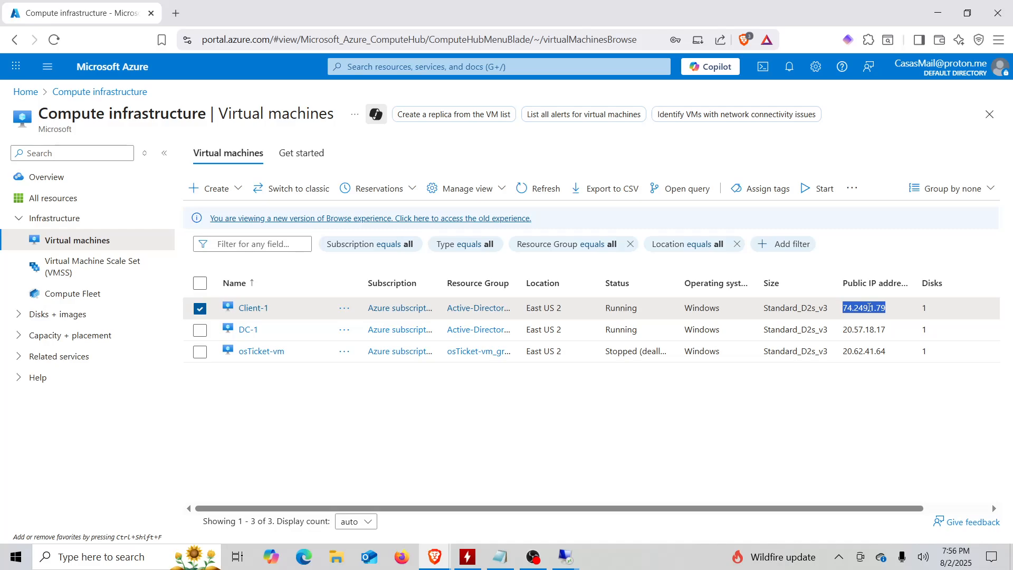
pyautogui.click(575, 555)
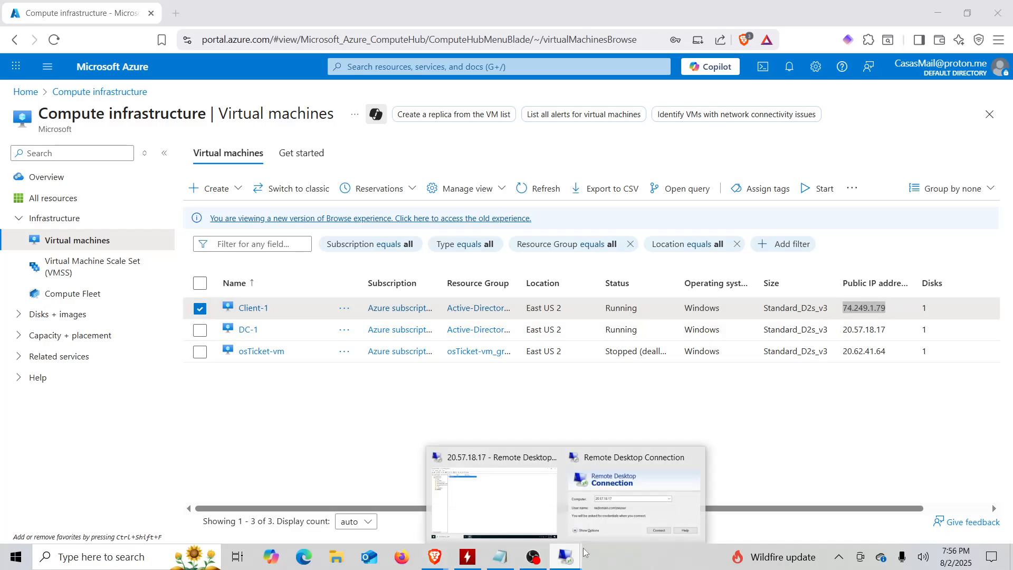
pyautogui.click(627, 499)
pyautogui.hotkey('ctrl', 'v')
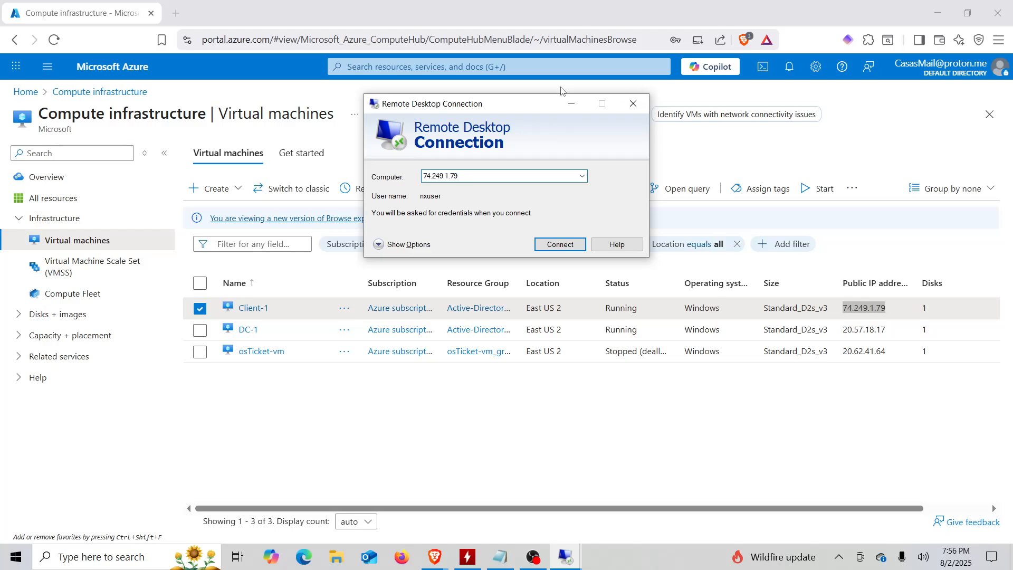
pyautogui.click(552, 248)
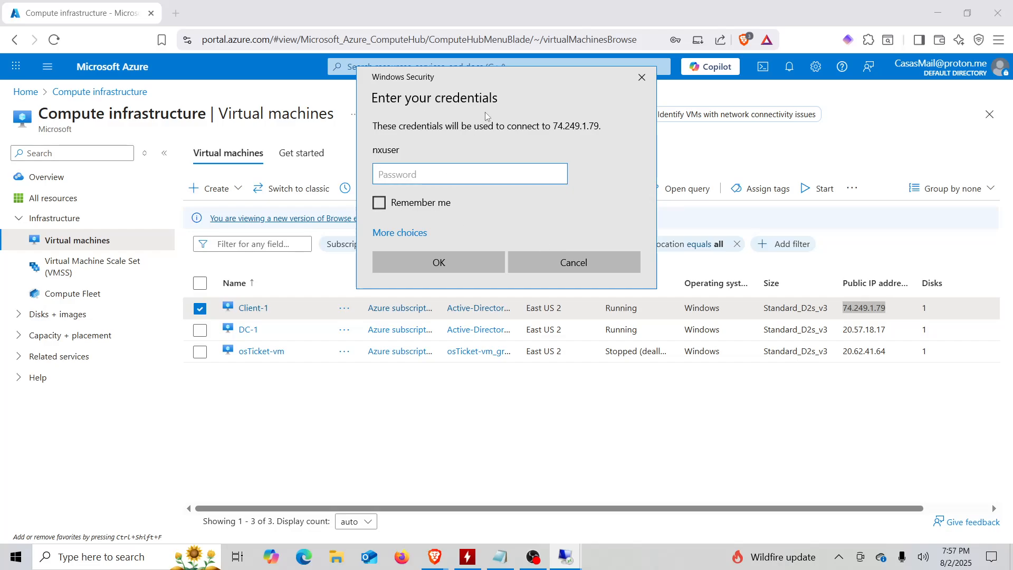
# Paste the Client-1 account password from the notes and submit the credentials.
pyautogui.click(496, 553)
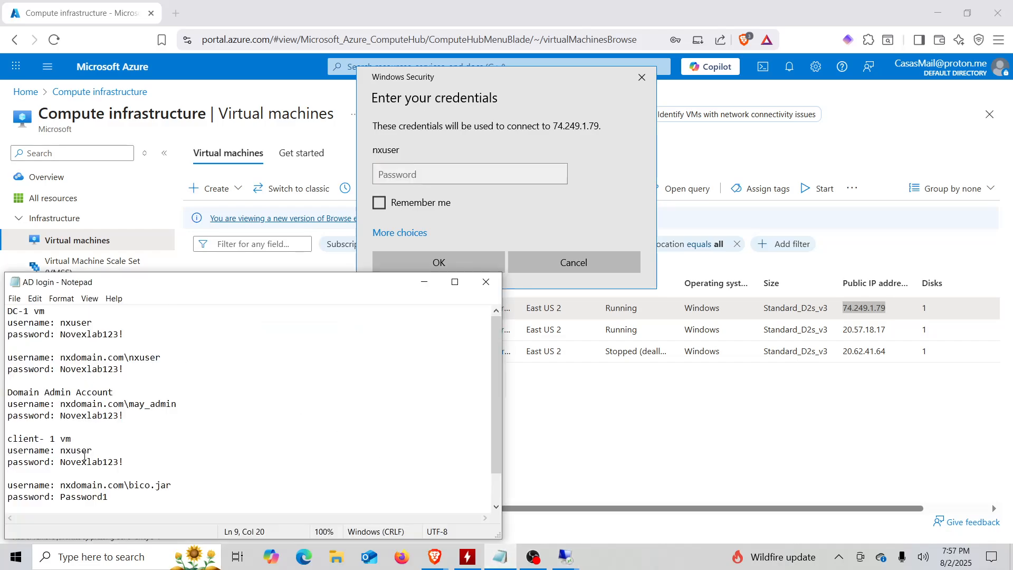
pyautogui.moveTo(125, 464); pyautogui.dragTo(60, 466)
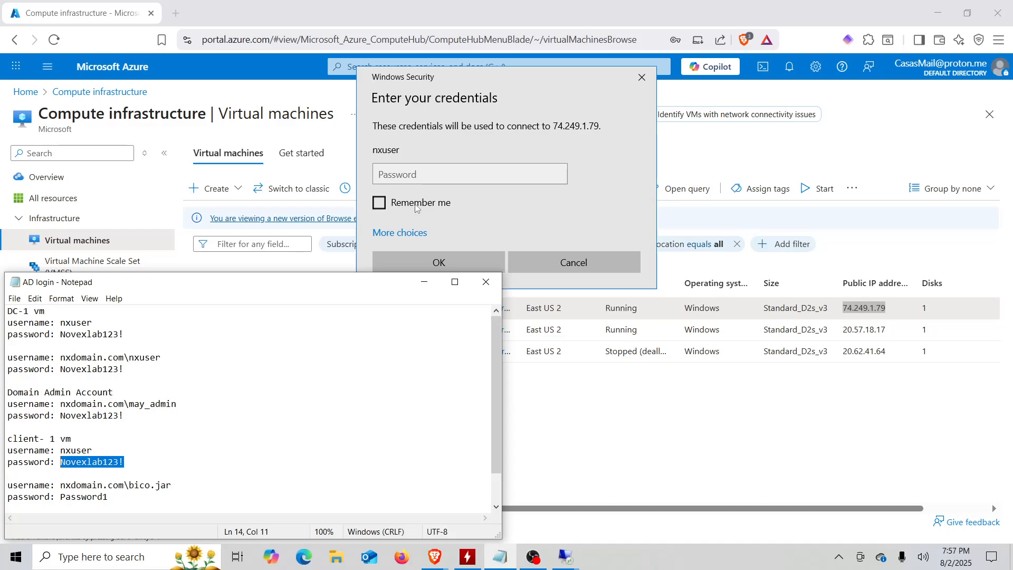
pyautogui.click(404, 175)
pyautogui.hotkey('ctrl', 'v')
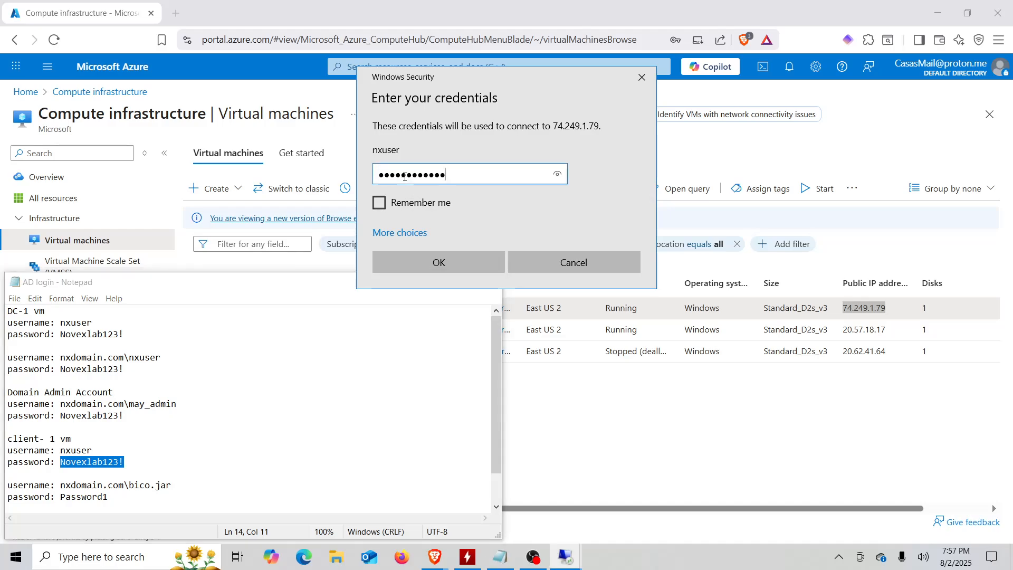
pyautogui.click(432, 261)
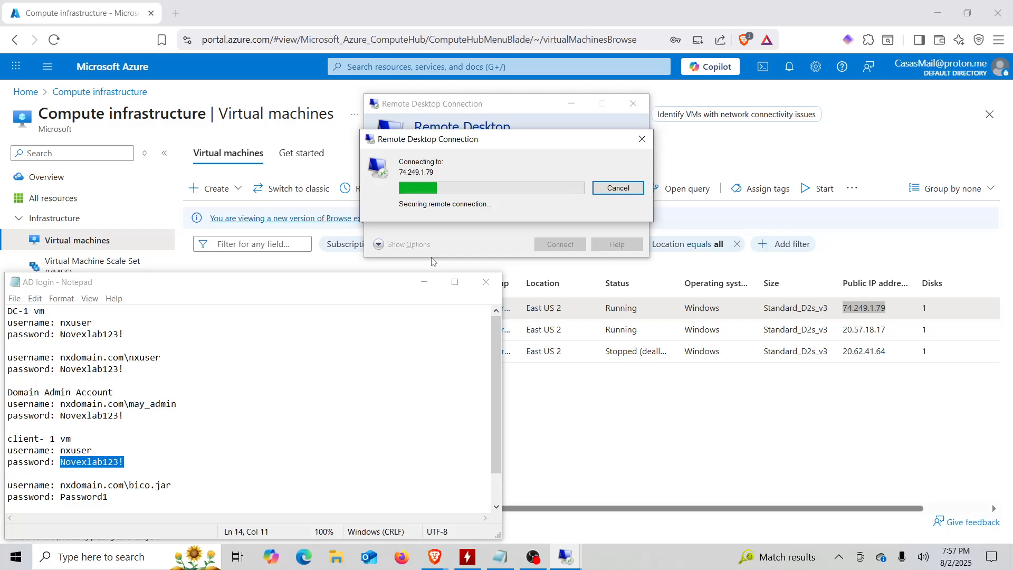
# Accept the certificate warning to load the Client-1 remote desktop at 74.249.1.79.
pyautogui.click(549, 291)
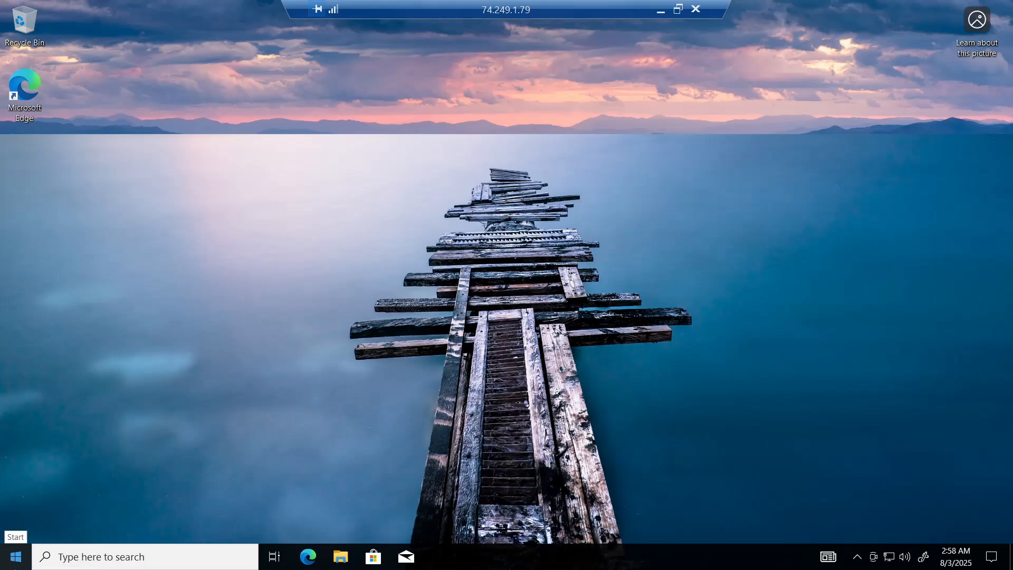
# Open Client-1's System About page in Settings, maximize it, and dismiss the OneDrive notification.
pyautogui.rightClick(15, 565)
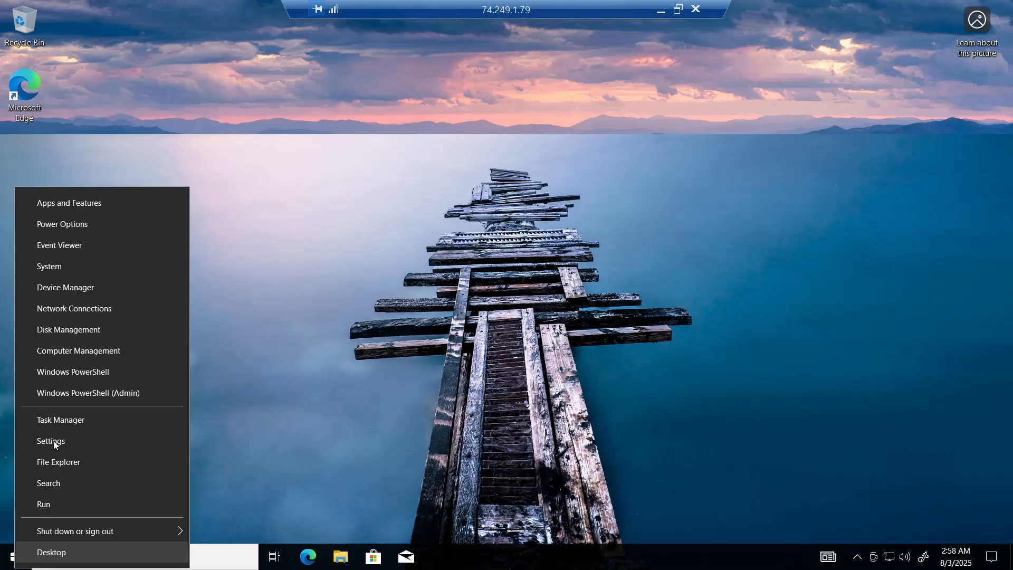
pyautogui.click(60, 264)
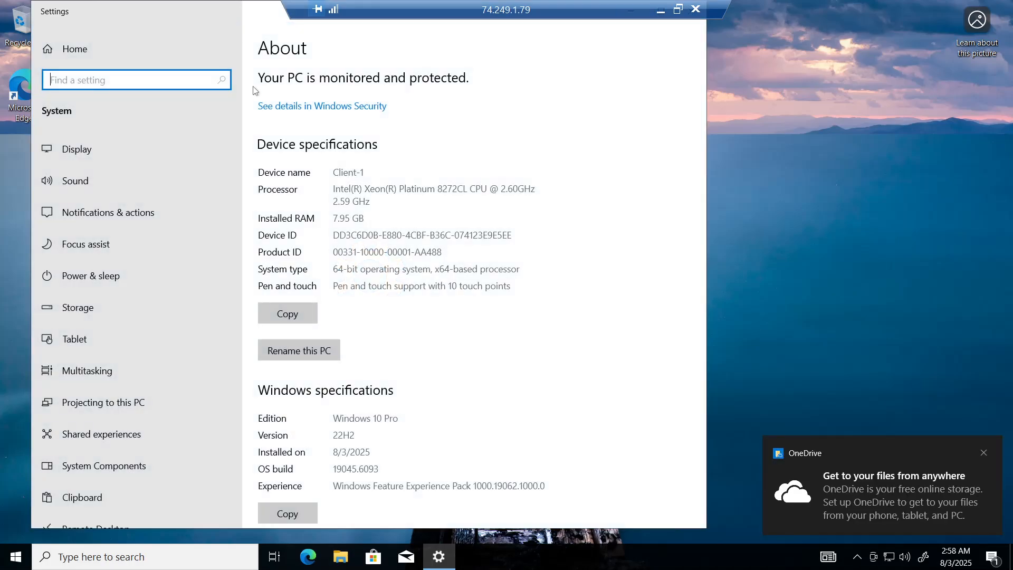
pyautogui.moveTo(225, 13); pyautogui.dragTo(253, 88)
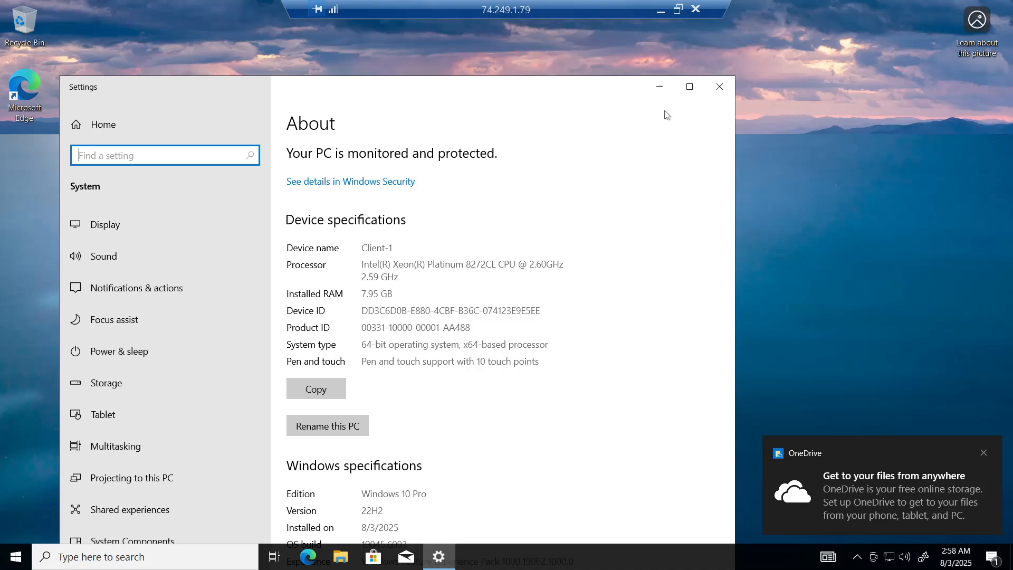
pyautogui.click(690, 88)
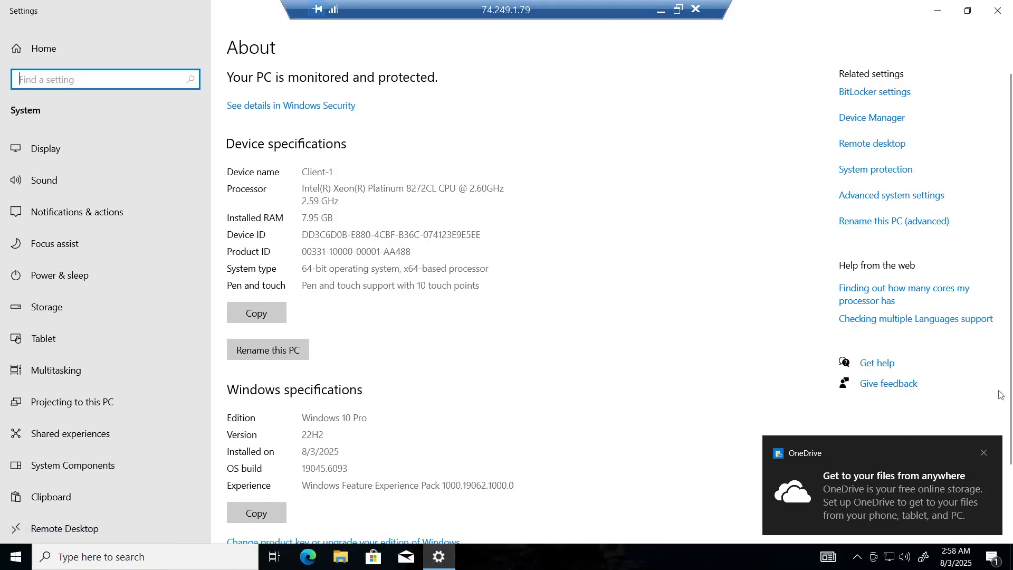
pyautogui.click(984, 453)
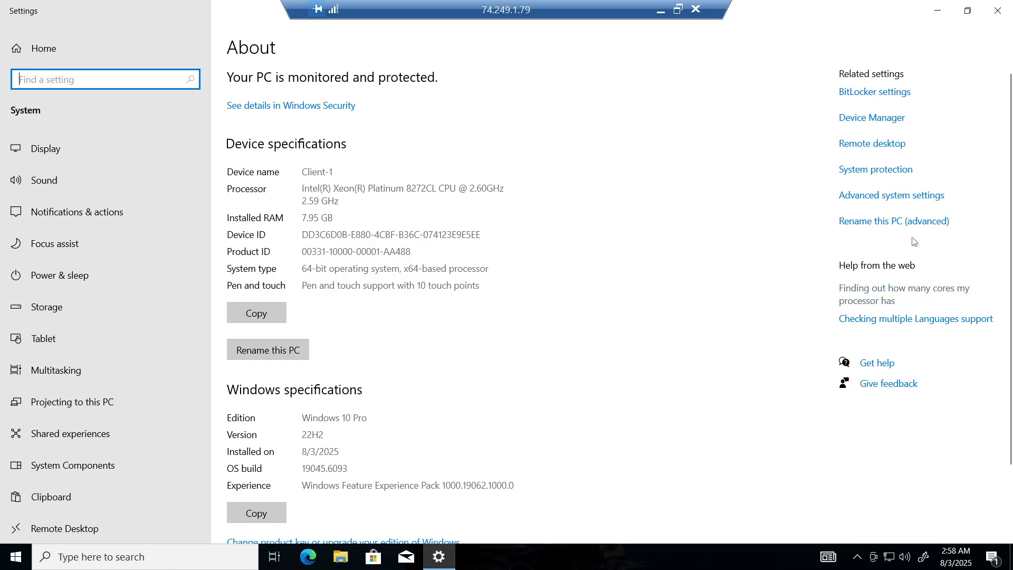
# Change Client-1's membership from workgroup to the nxdomain.com domain through the advanced computer name settings.
pyautogui.click(879, 224)
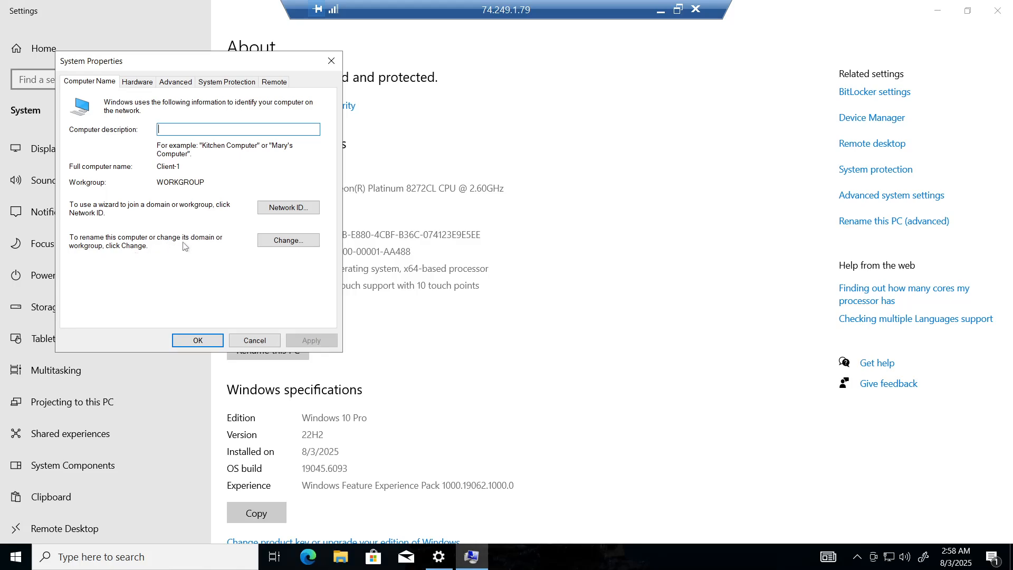
pyautogui.click(296, 244)
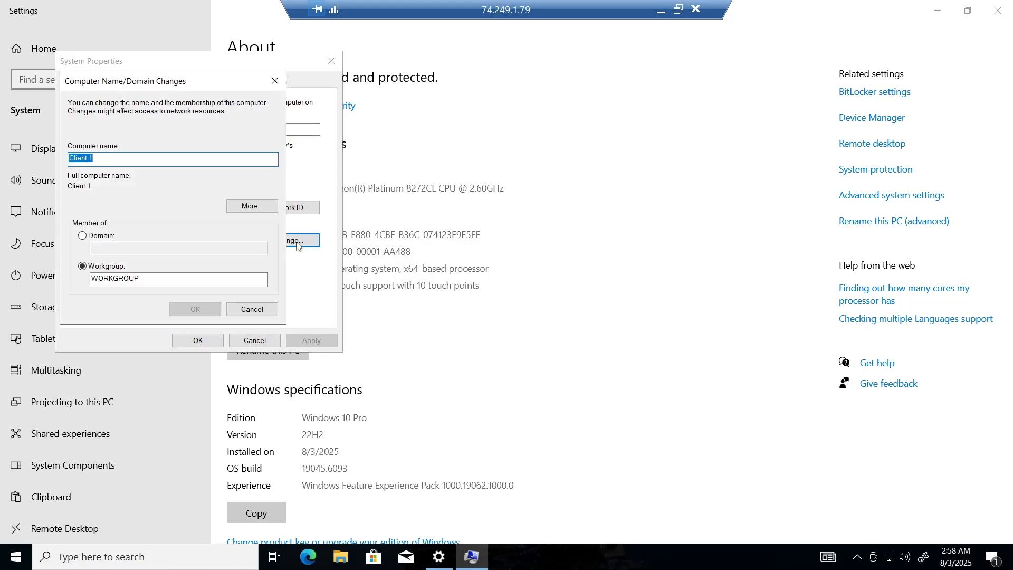
pyautogui.click(84, 236)
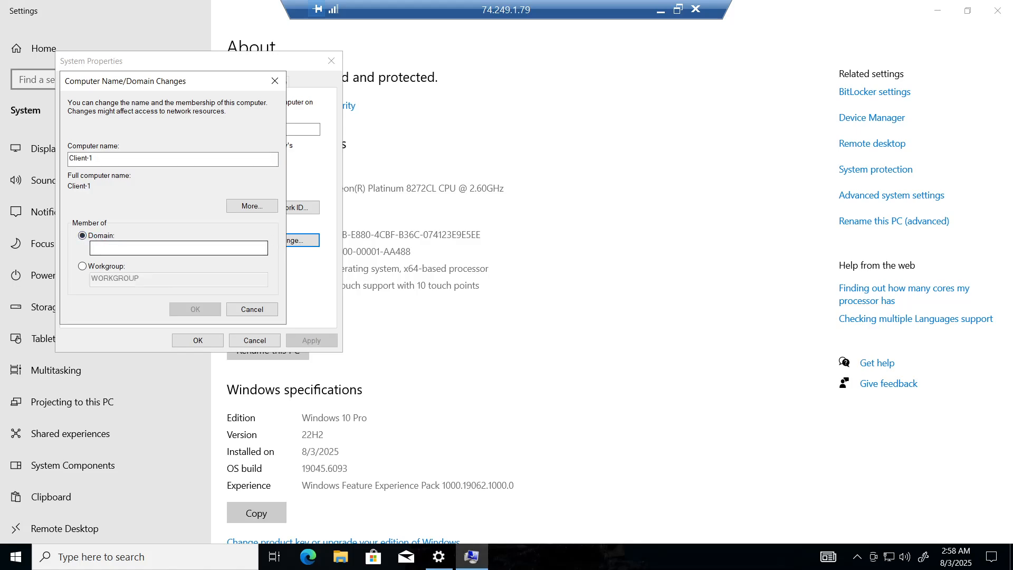
pyautogui.write('nx')
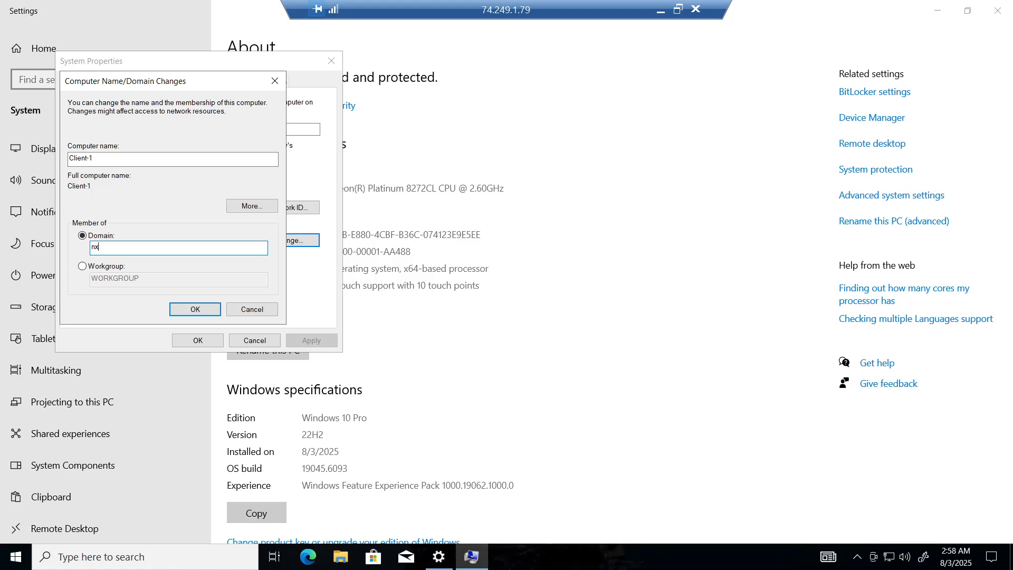
pyautogui.write('domain.com')
pyautogui.click(194, 309)
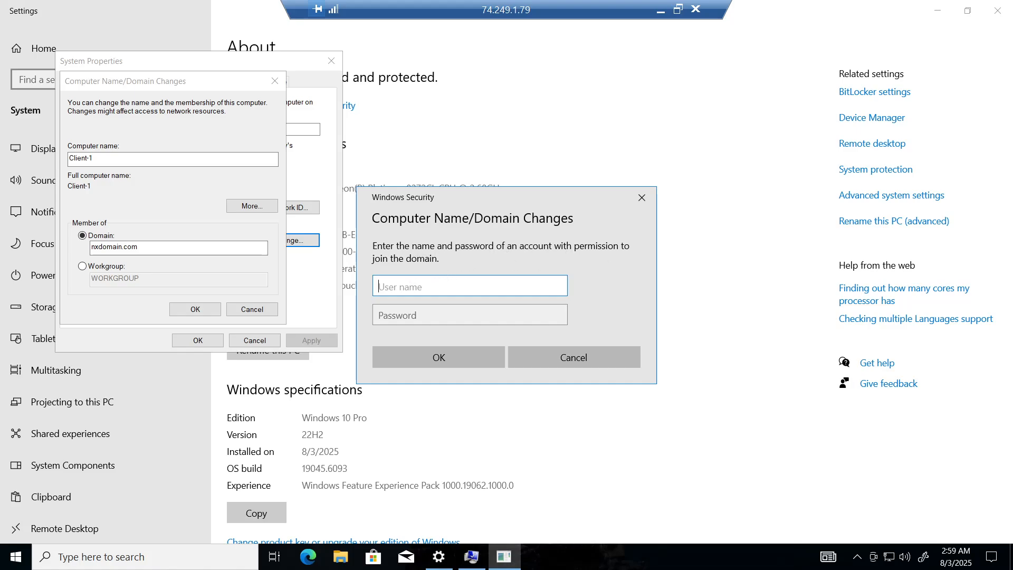
# Copy the domain admin username from the notes into Client-1's domain-join credential prompt.
pyautogui.click(660, 10)
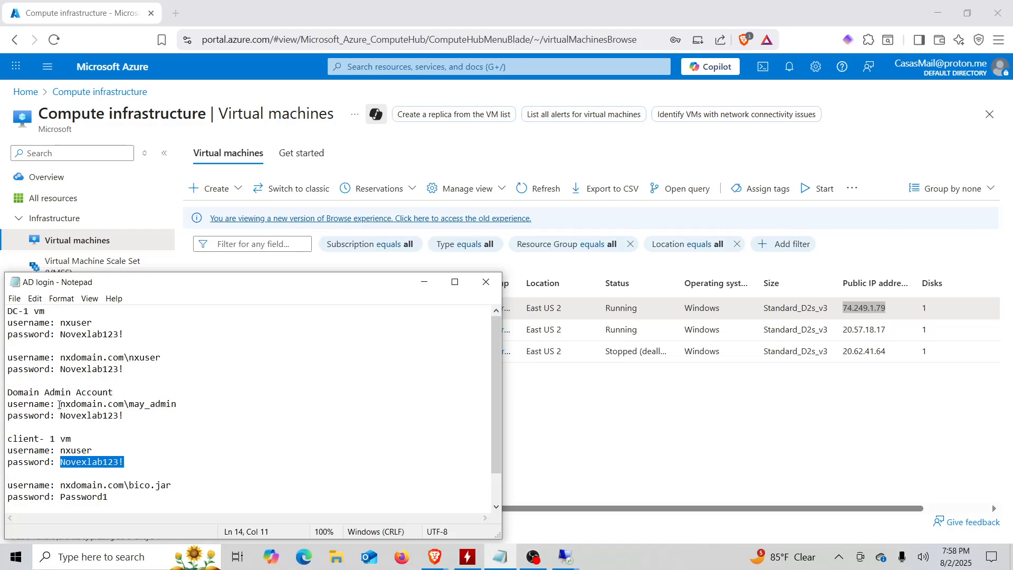
pyautogui.moveTo(60, 405); pyautogui.dragTo(178, 406)
pyautogui.hotkey('ctrl', 'c')
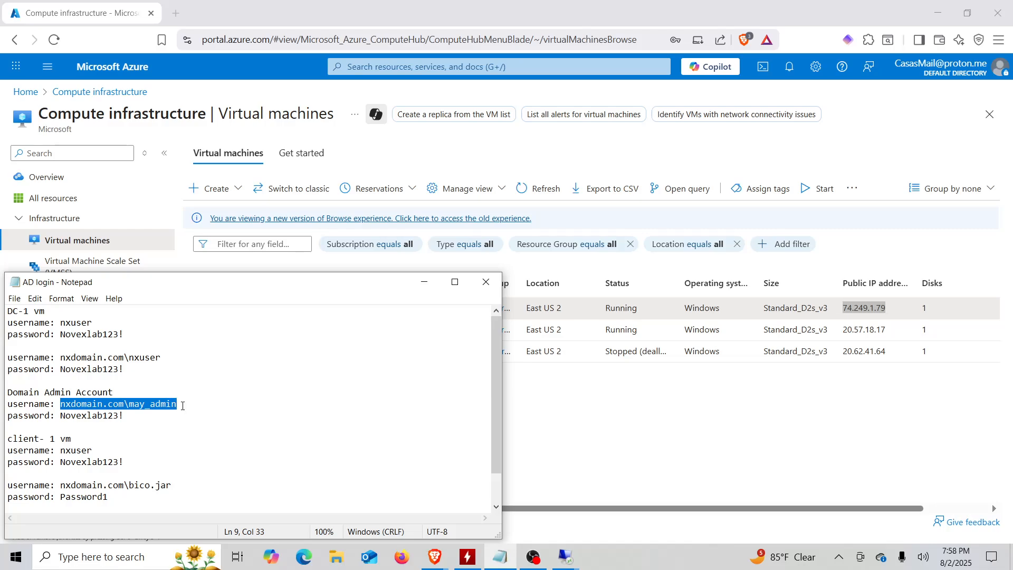
pyautogui.click(566, 560)
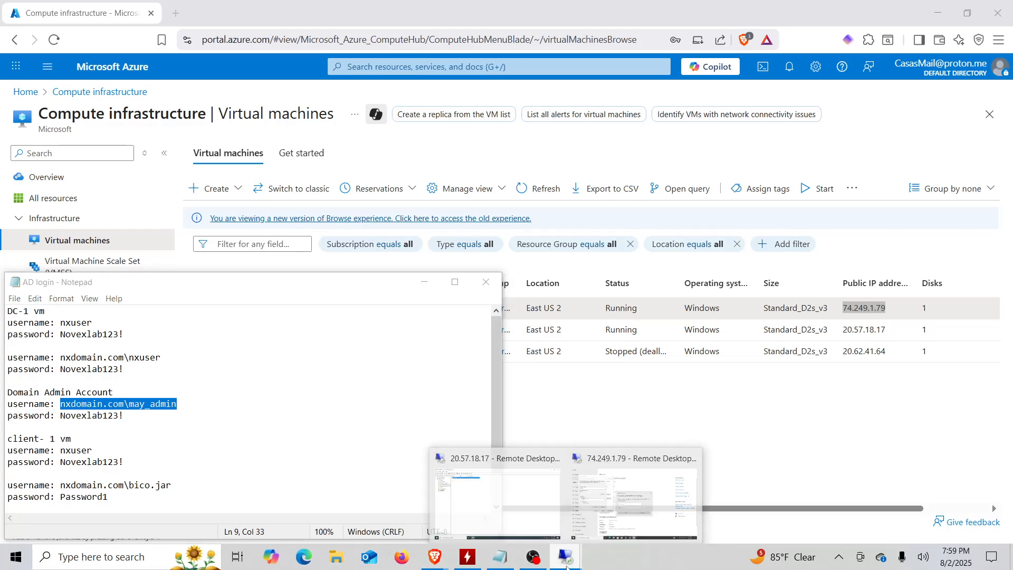
pyautogui.click(625, 498)
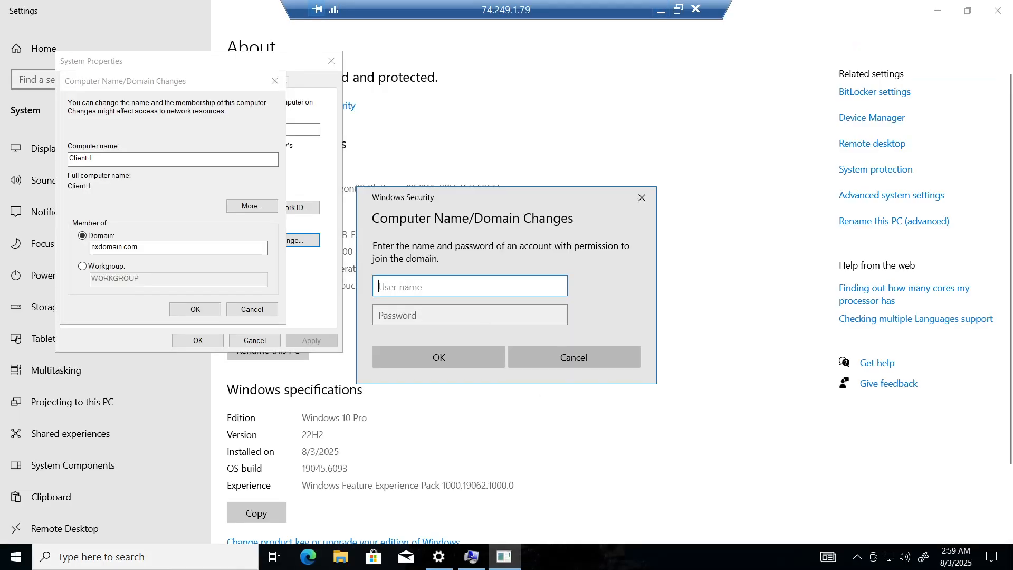
pyautogui.hotkey('ctrl', 'v')
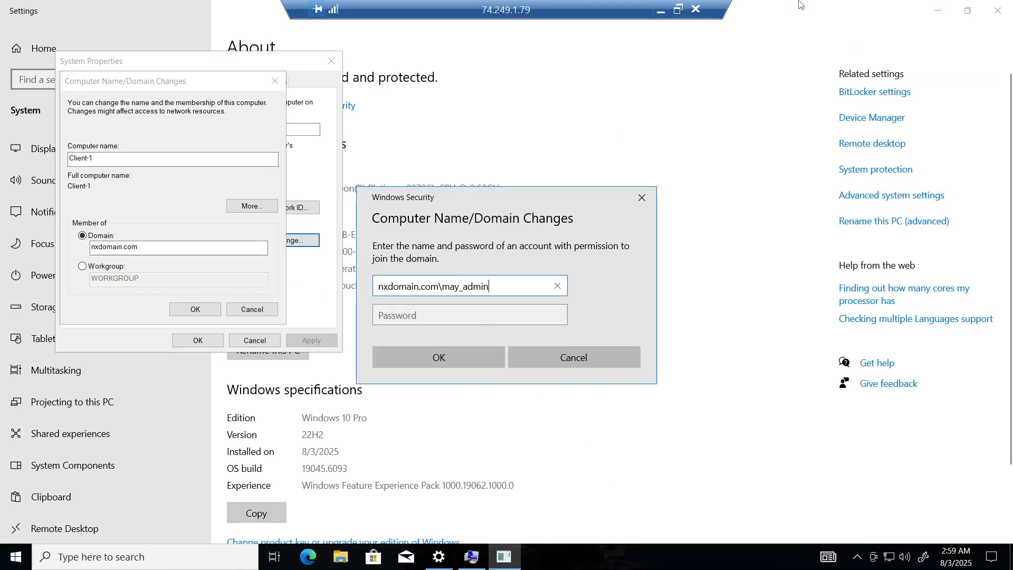
# Paste the domain admin password from the notes and submit the join credentials.
pyautogui.click(660, 11)
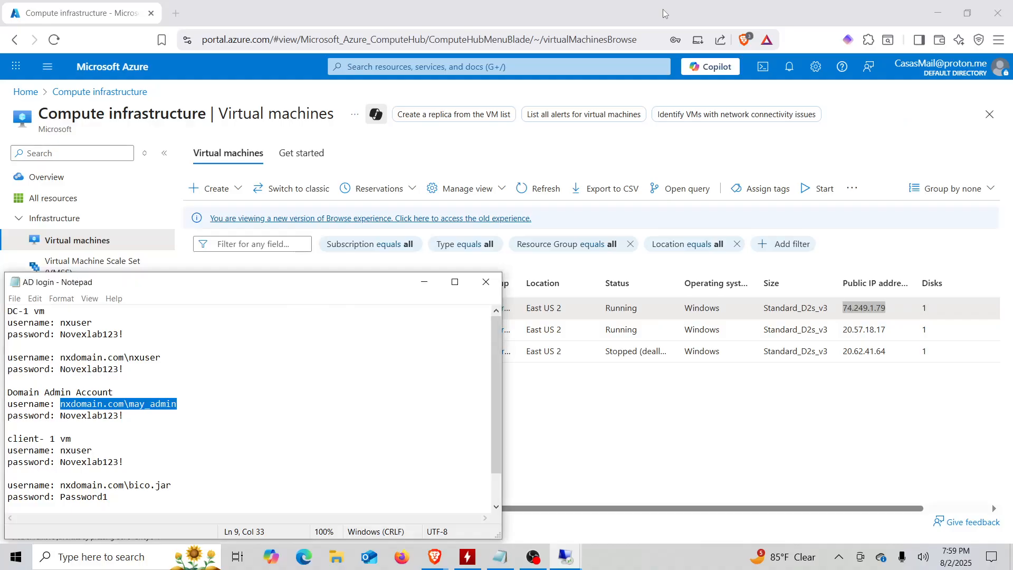
pyautogui.doubleClick(105, 417)
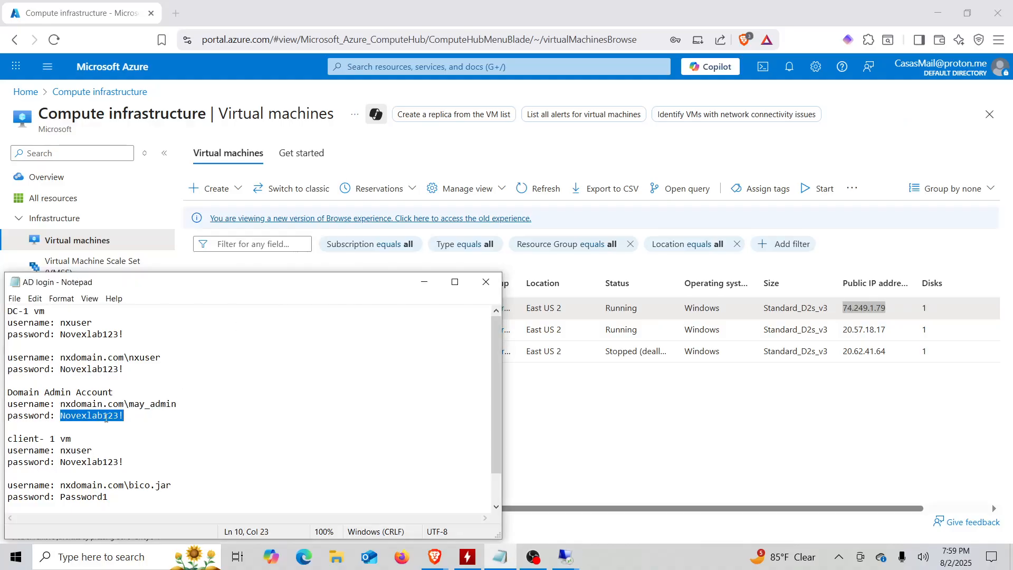
pyautogui.click(569, 557)
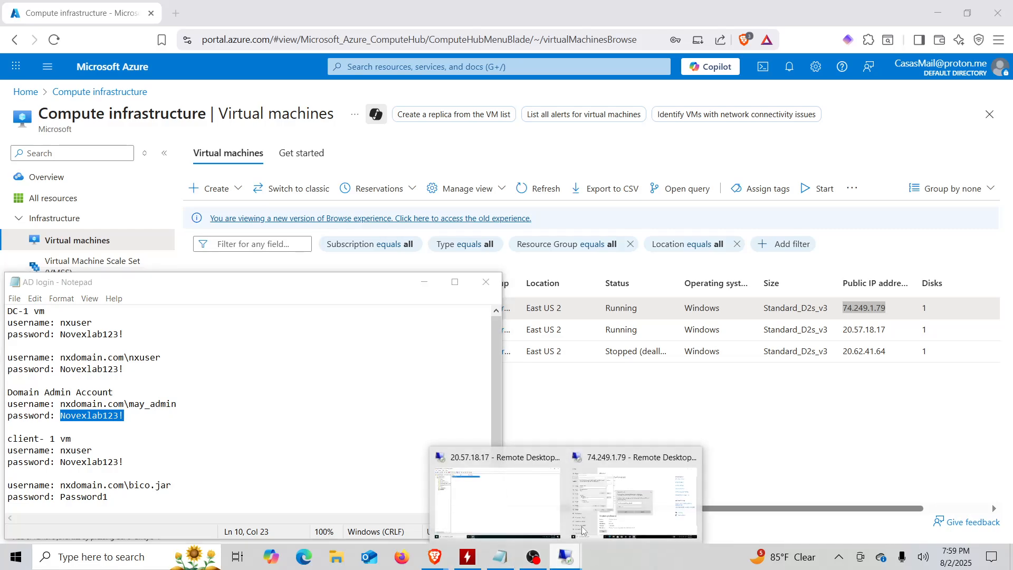
pyautogui.click(606, 496)
pyautogui.click(417, 315)
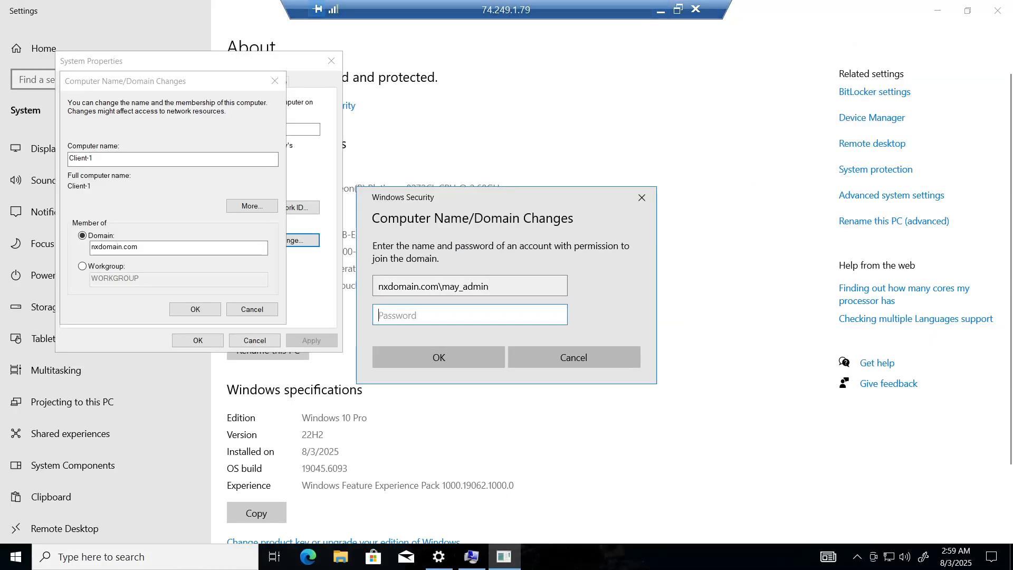
pyautogui.hotkey('ctrl', 'v')
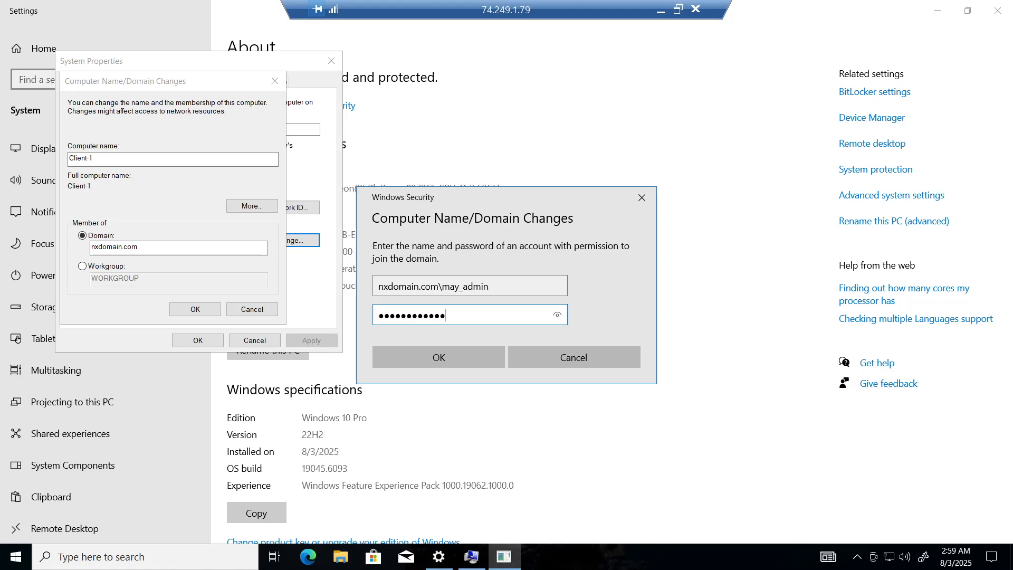
pyautogui.click(420, 352)
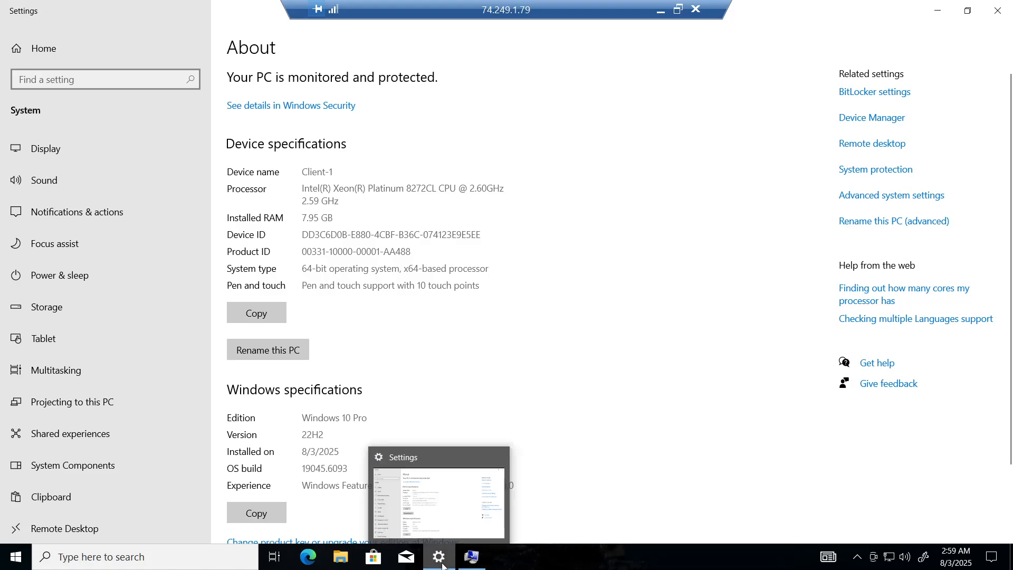
# Acknowledge the nxdomain.com welcome and restart notices, close System Properties, and restart Client-1 now.
pyautogui.click(472, 564)
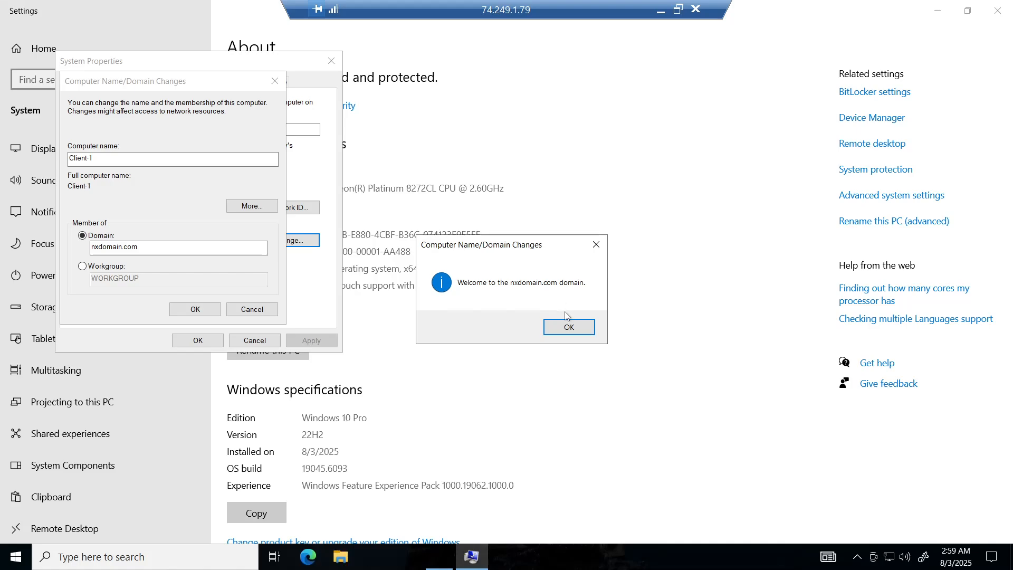
pyautogui.click(563, 328)
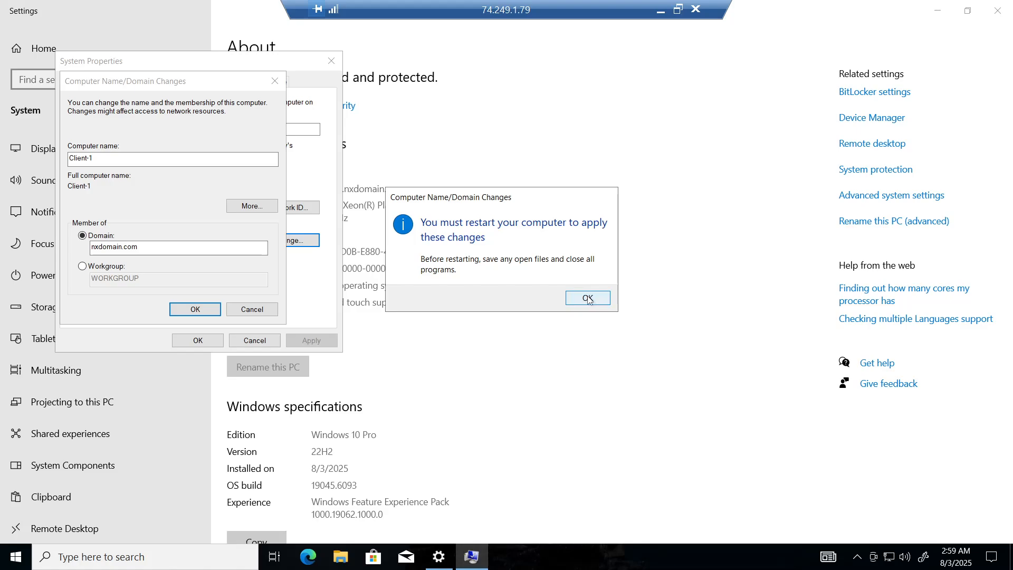
pyautogui.click(587, 298)
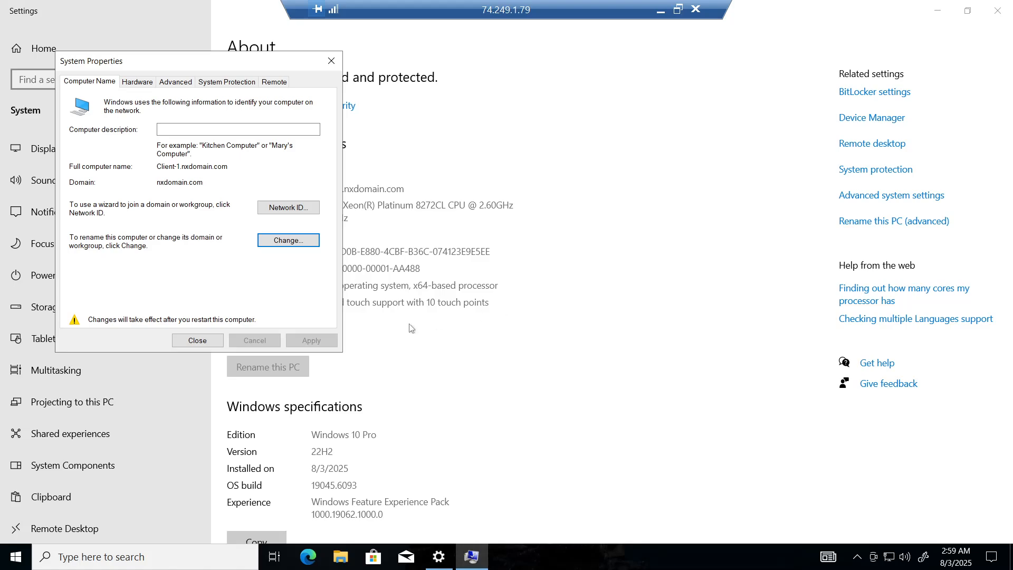
pyautogui.click(201, 343)
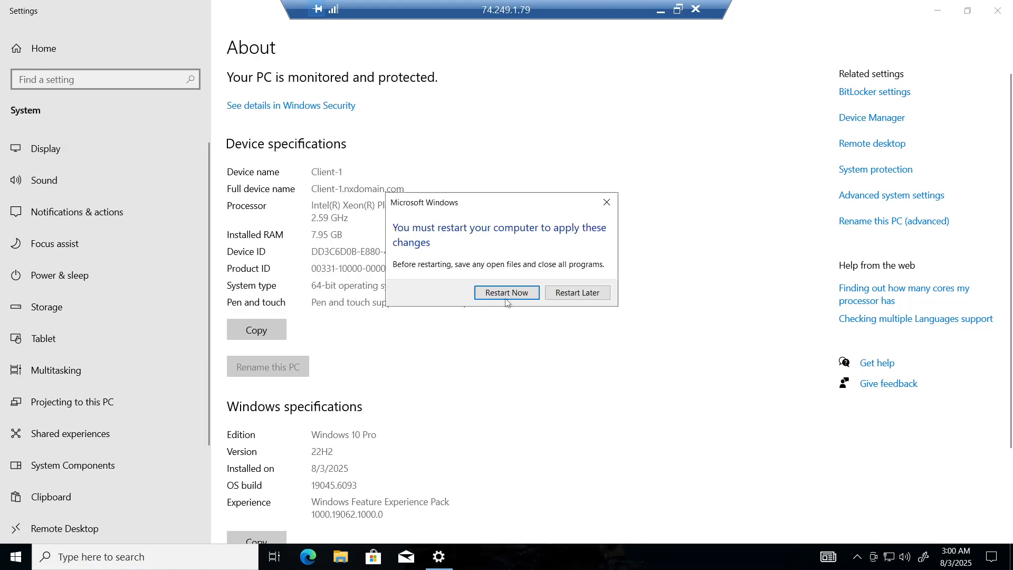
pyautogui.click(506, 295)
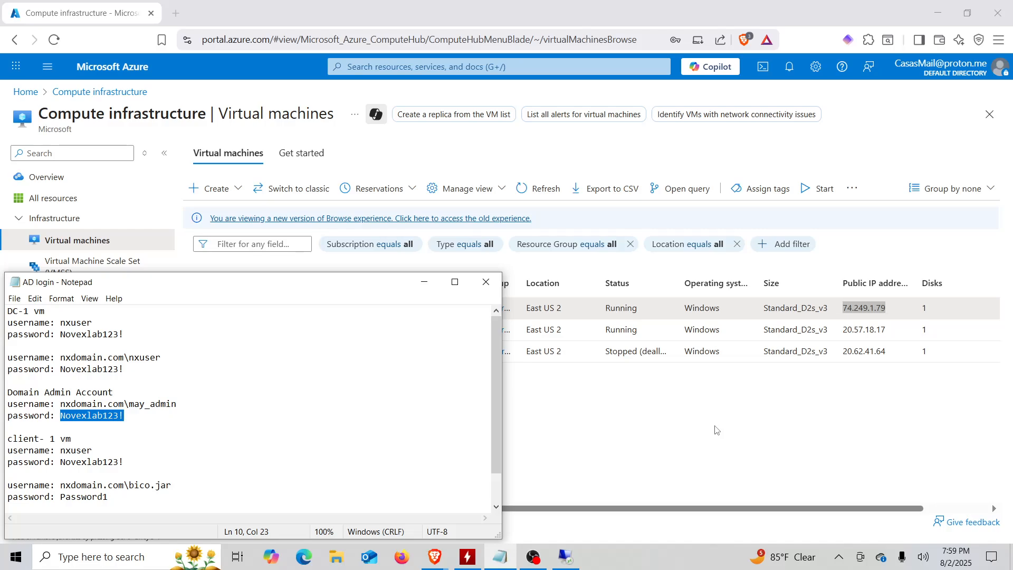
# Switch to the DC-1 session, close the old ADUC window, and check then close DC-1's About page.
pyautogui.click(623, 476)
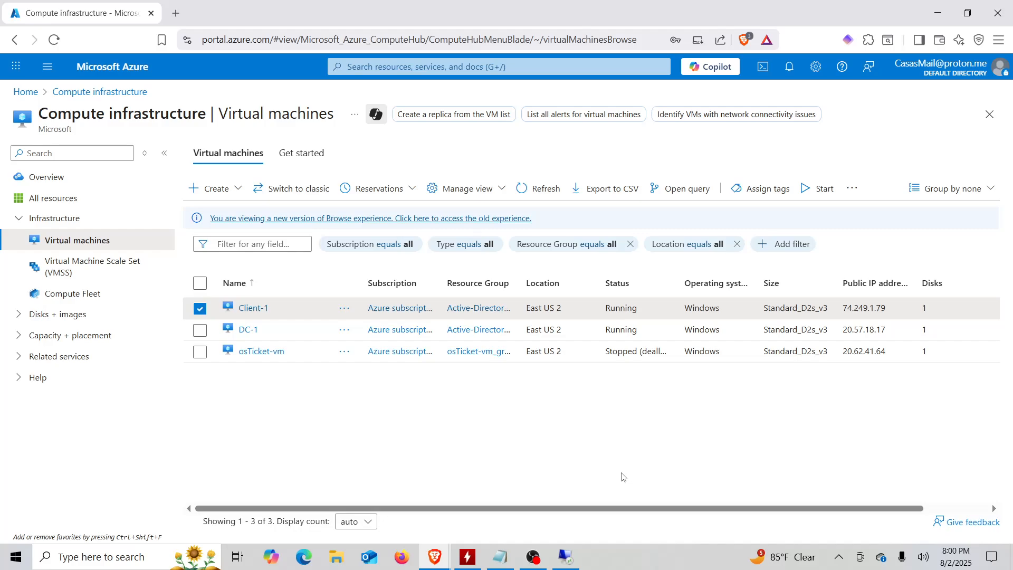
pyautogui.click(565, 557)
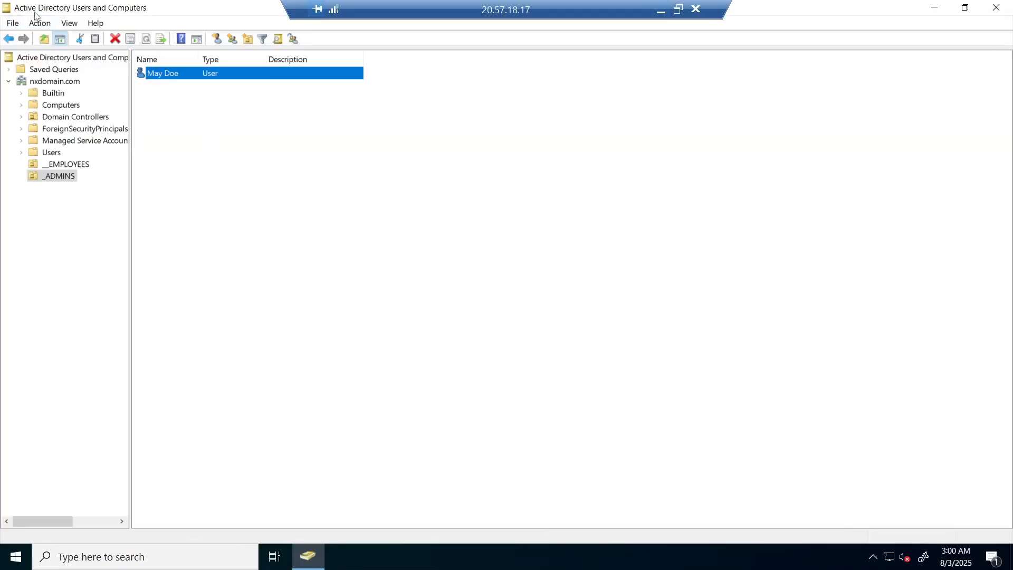
pyautogui.click(1008, 7)
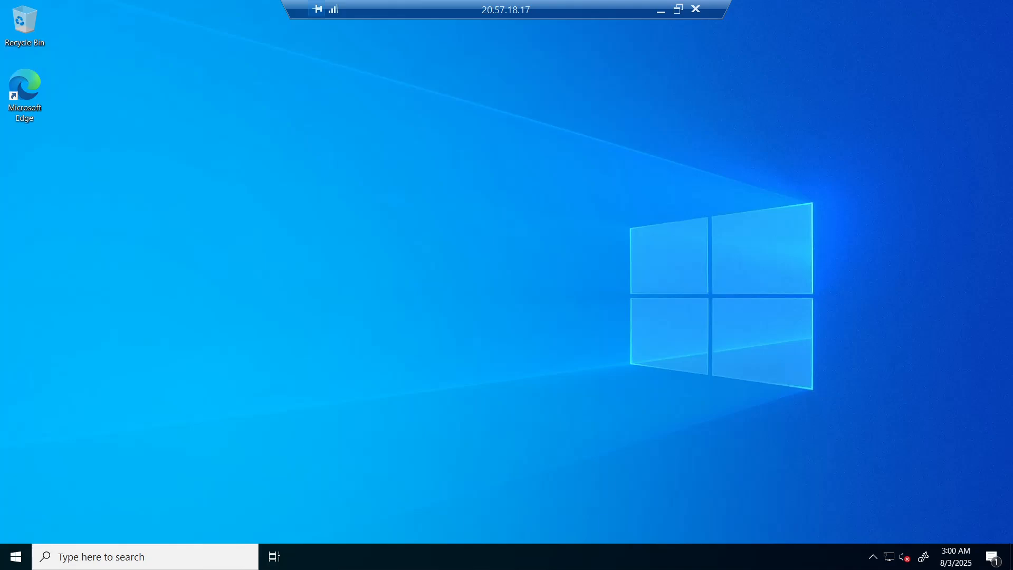
pyautogui.rightClick(21, 556)
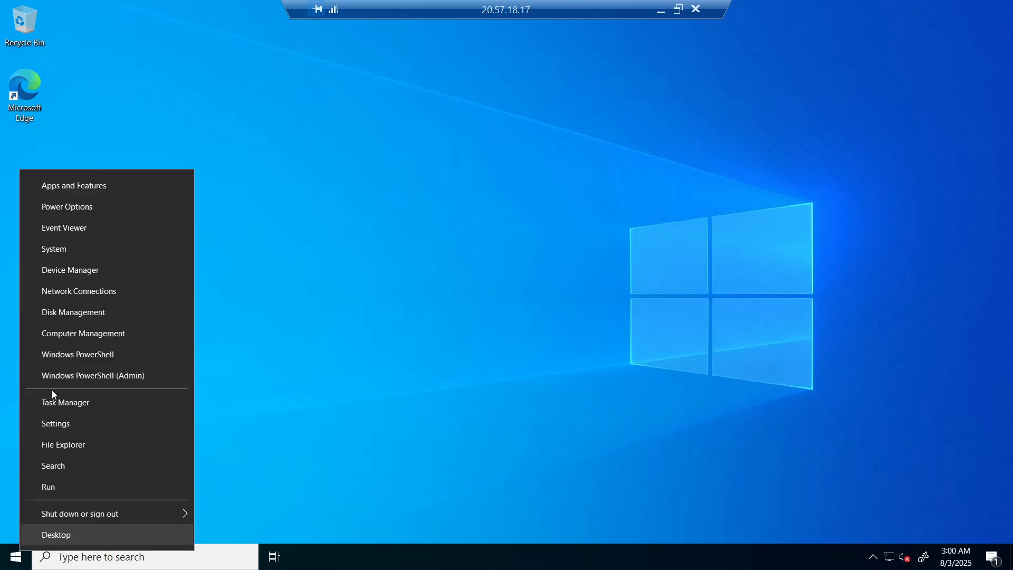
pyautogui.click(84, 249)
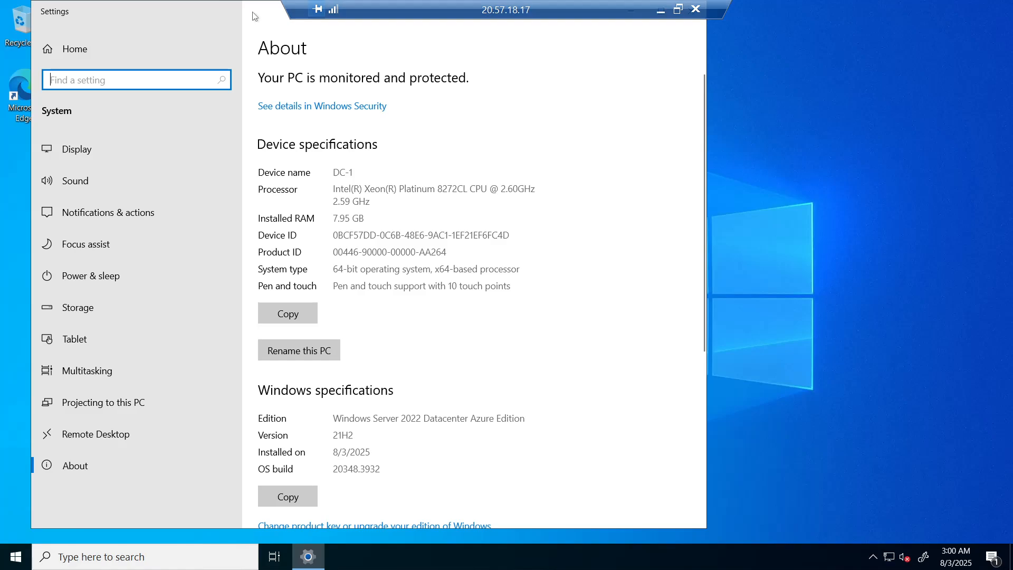
pyautogui.moveTo(254, 16); pyautogui.dragTo(265, 88)
pyautogui.click(702, 84)
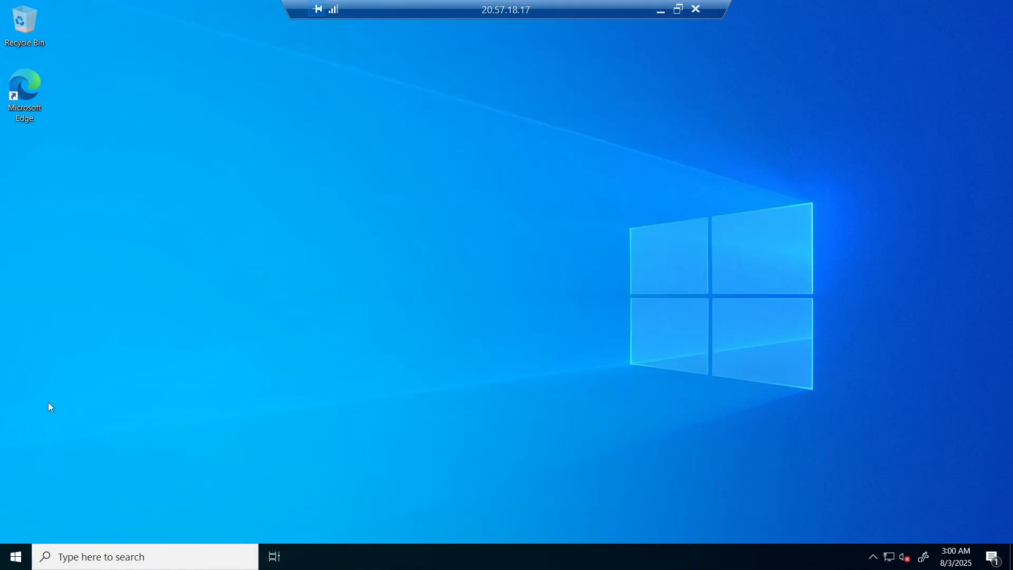
# Relaunch Active Directory Users and Computers from Windows Administrative Tools.
pyautogui.click(23, 555)
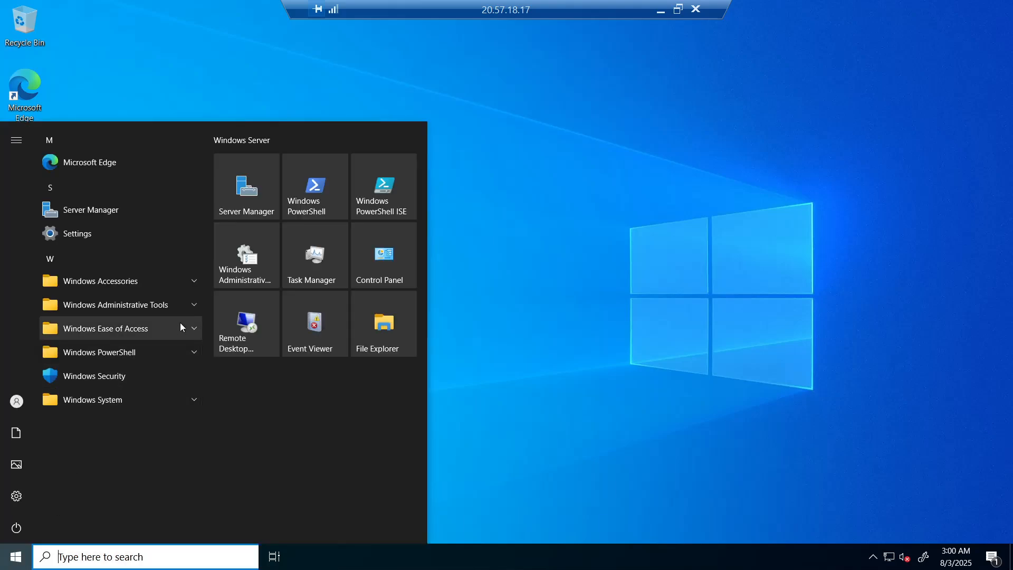
pyautogui.click(195, 307)
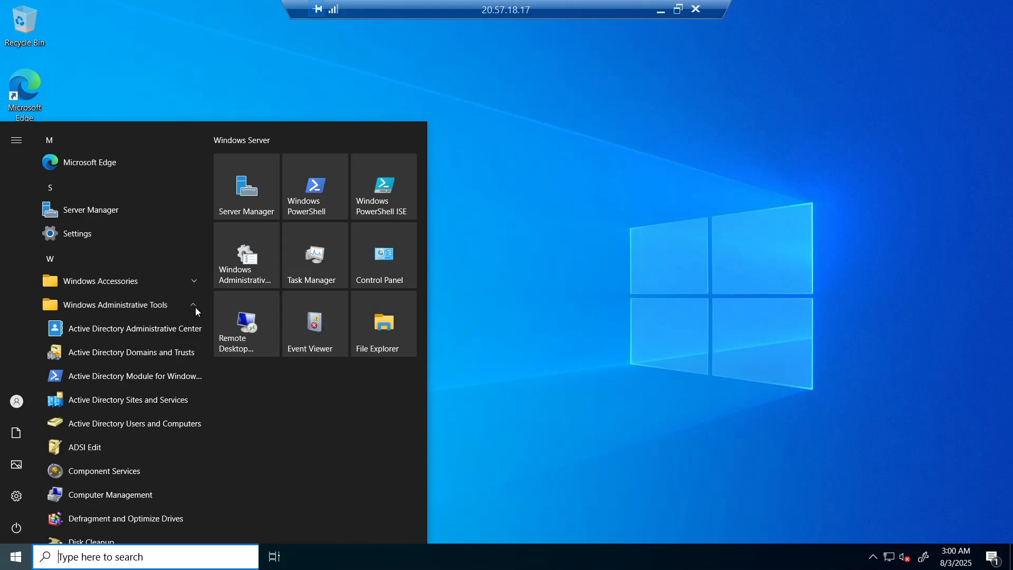
pyautogui.click(151, 425)
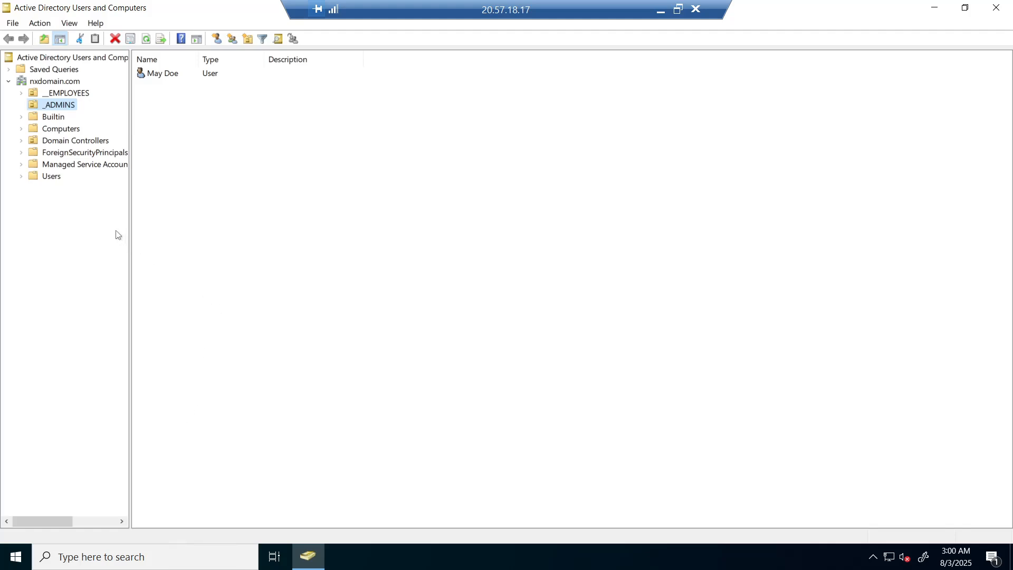
# Verify Client-1 is listed in the Computers container, then open nxdomain.com's New menu.
pyautogui.click(60, 132)
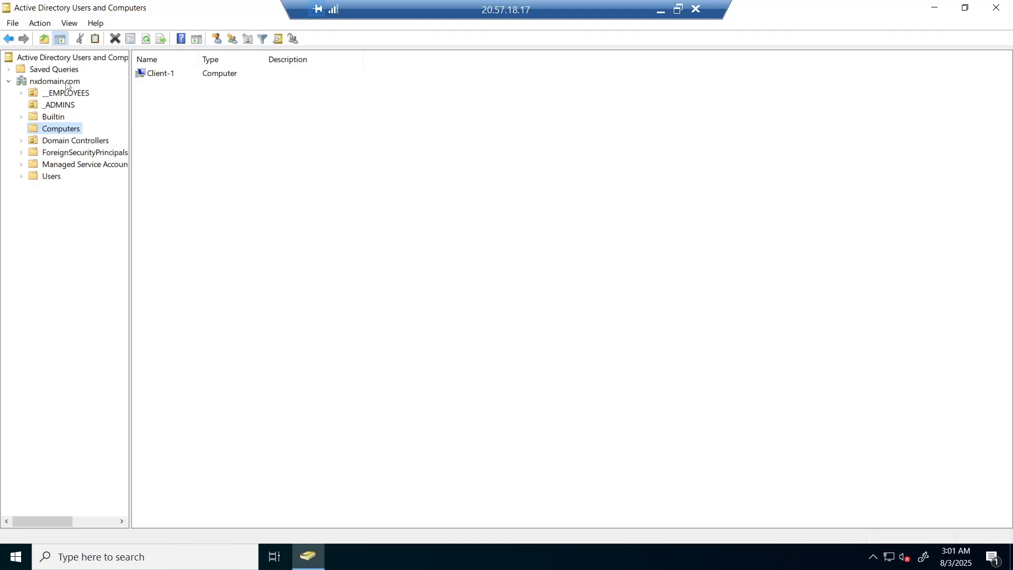
pyautogui.rightClick(66, 85)
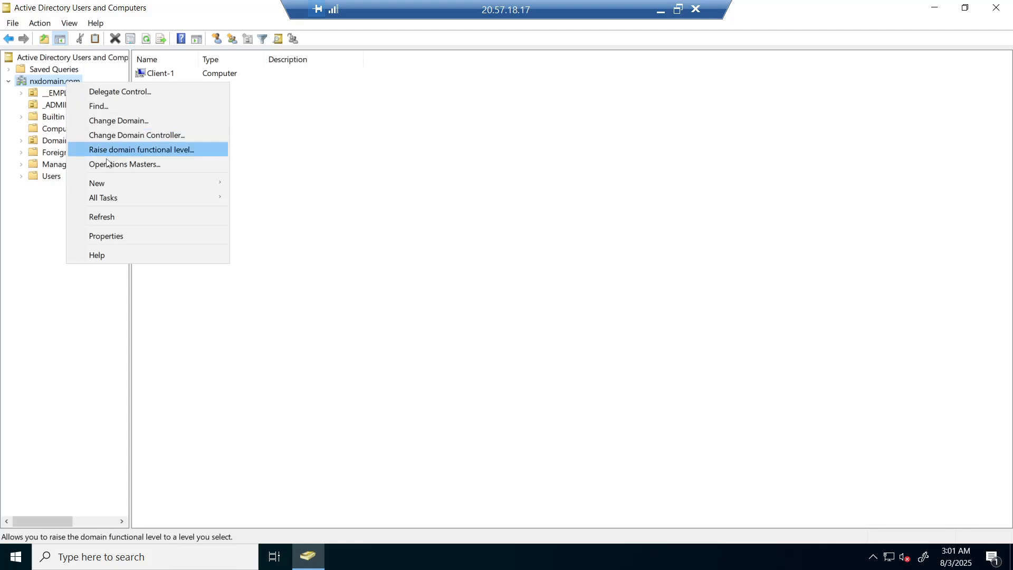
pyautogui.moveTo(121, 183)
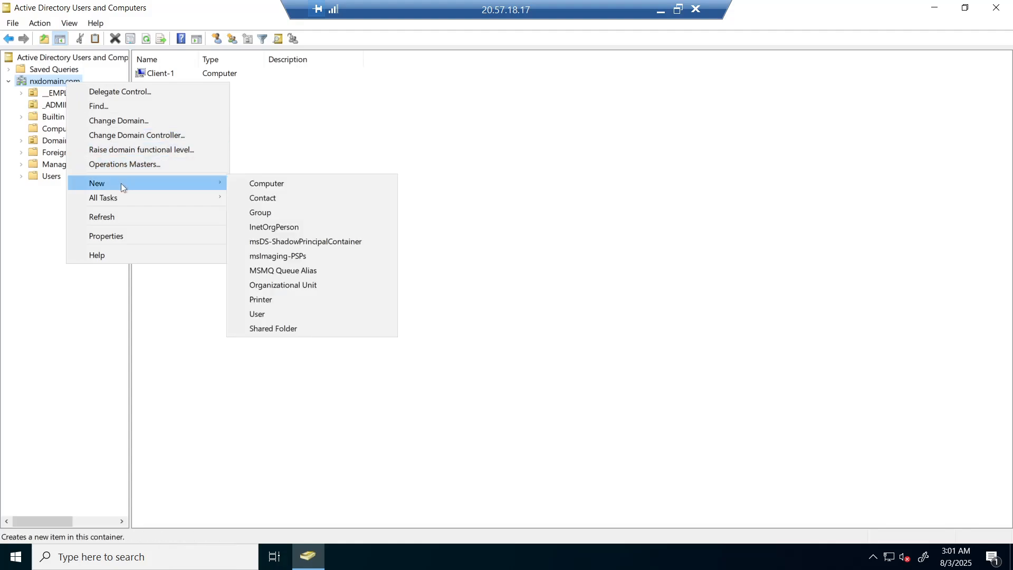
# Create the _CLIENTS organizational unit in nxdomain.com and minimize the DC-1 session.
pyautogui.click(287, 289)
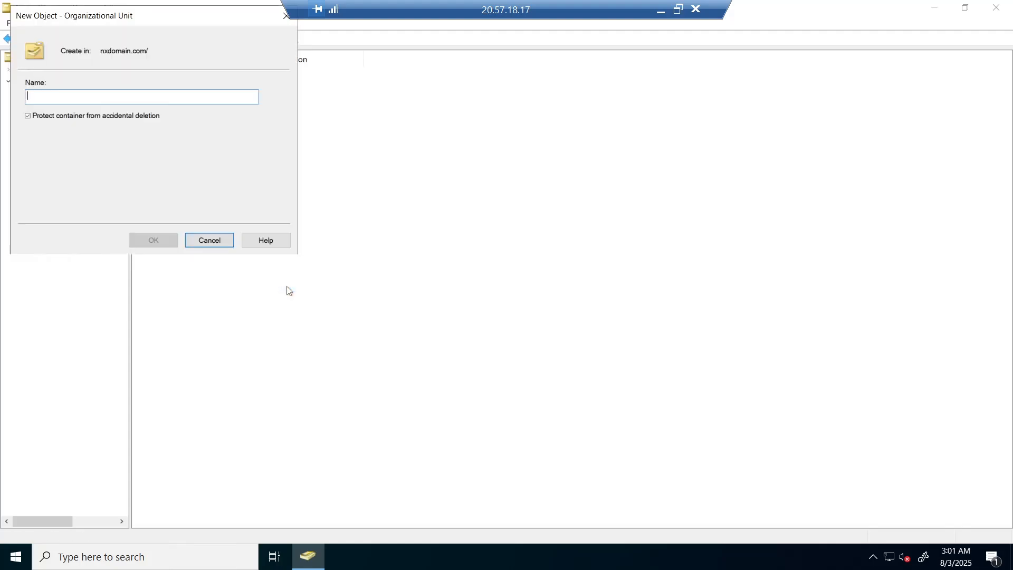
pyautogui.write('_CLIENTS')
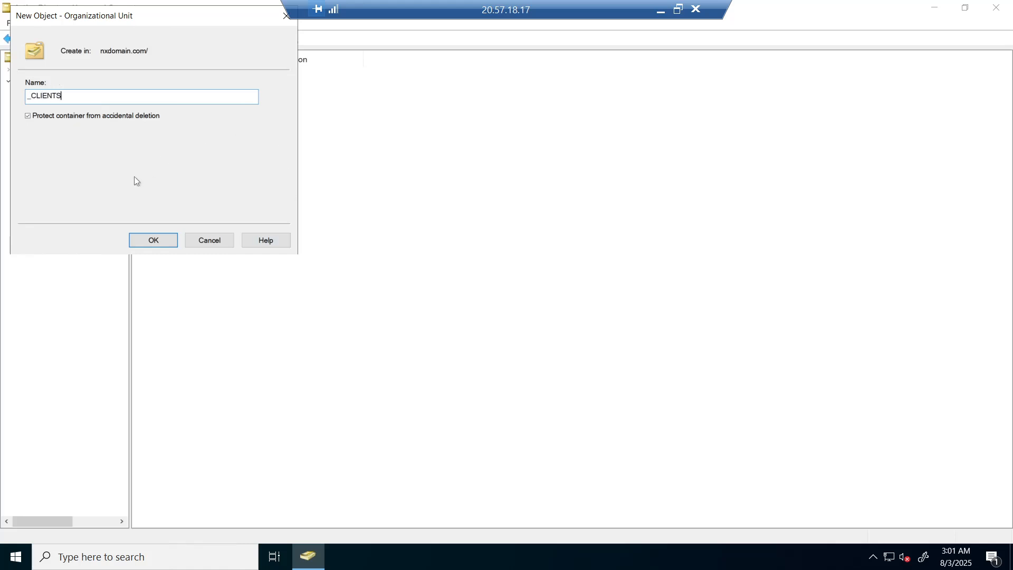
pyautogui.click(153, 241)
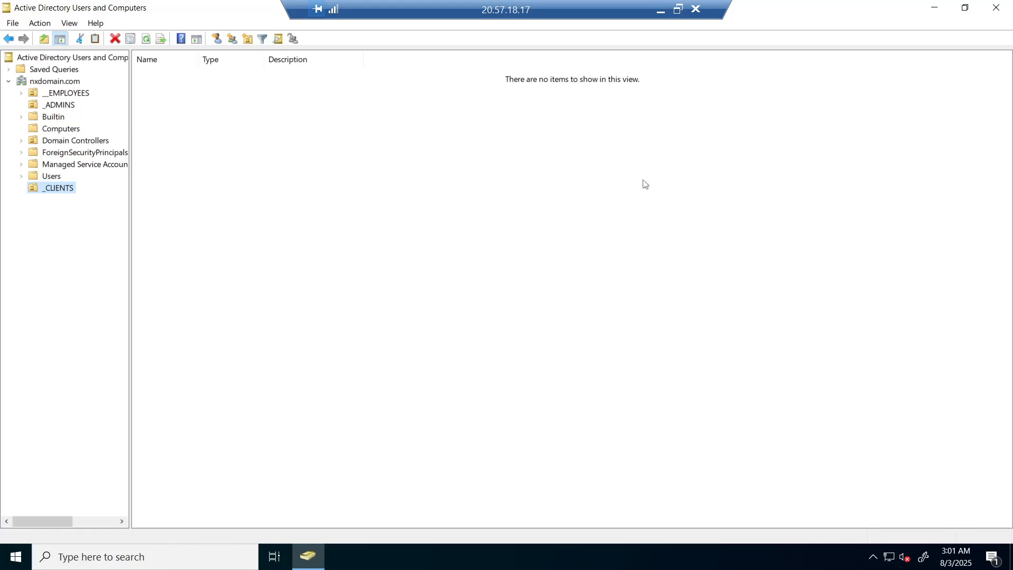
pyautogui.click(660, 12)
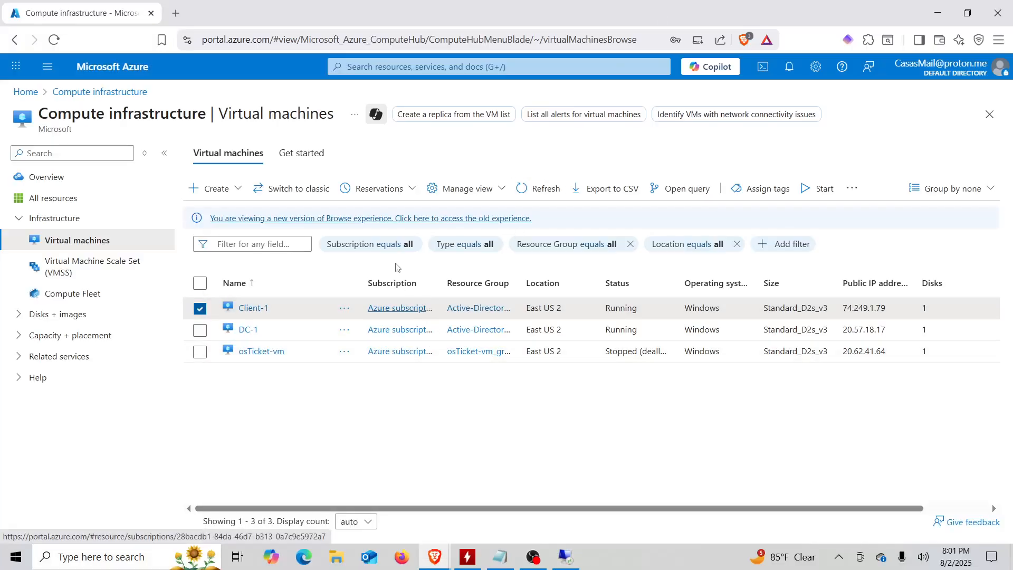